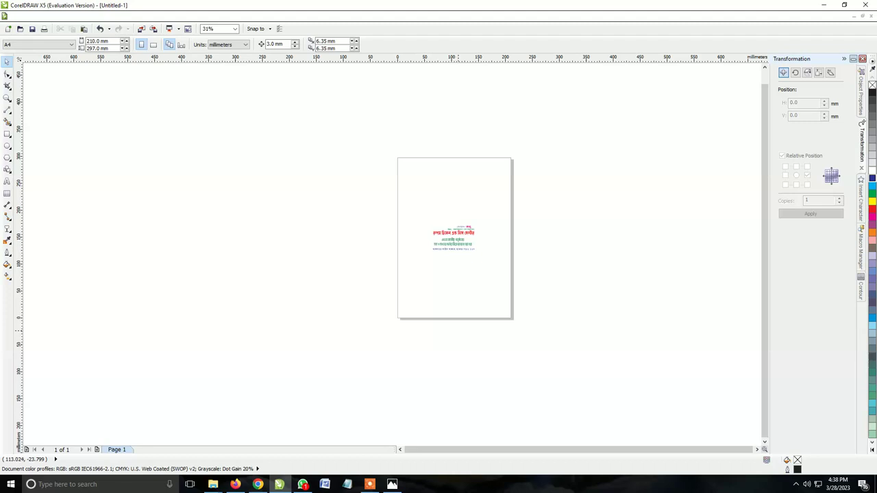
# Step: Move all 11 Bengali text objects off the A4 page to the upper right, then zoom in on the empty page
pyautogui.moveTo(527, 203); pyautogui.dragTo(426, 276)
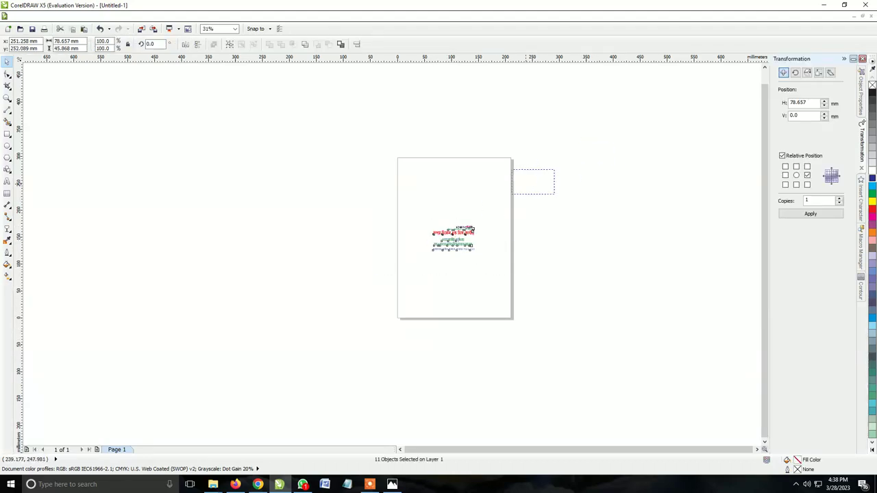
pyautogui.moveTo(471, 228); pyautogui.dragTo(577, 175)
pyautogui.press('Escape')
pyautogui.scroll(1, 528, 167)
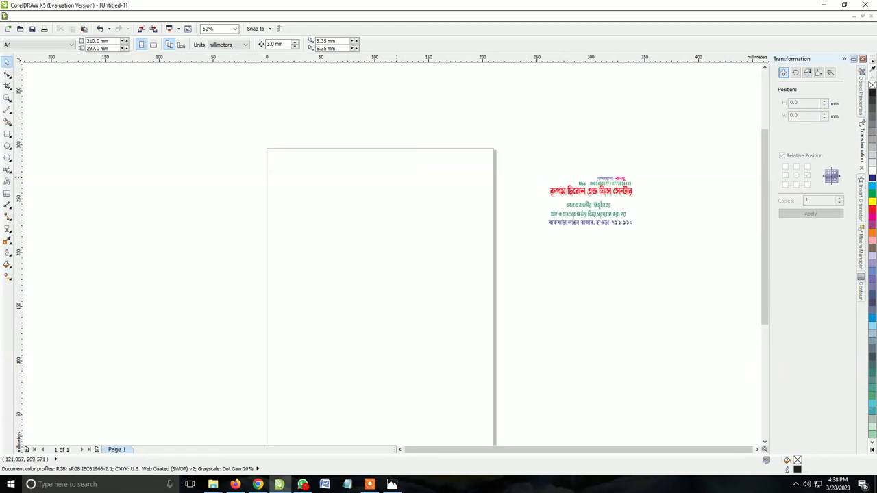
# Step: Draw a rectangle on the page and switch the drawing units to inches
pyautogui.click(8, 134)
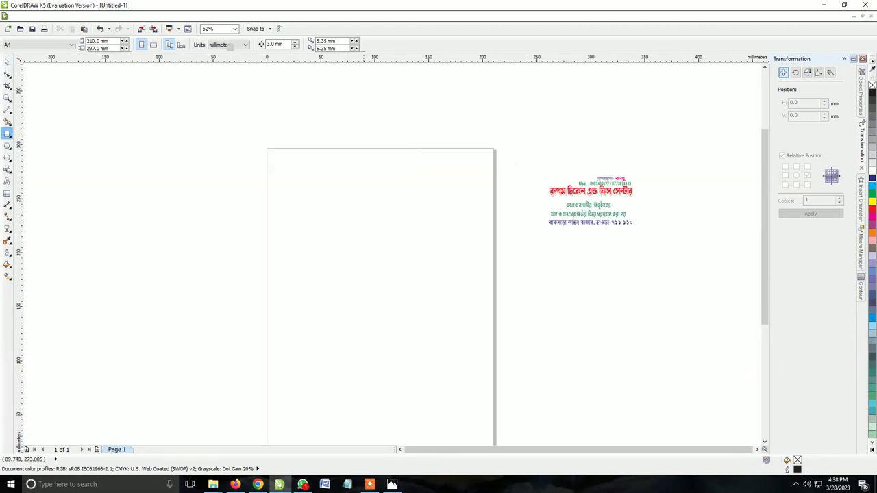
pyautogui.moveTo(298, 164); pyautogui.dragTo(443, 398)
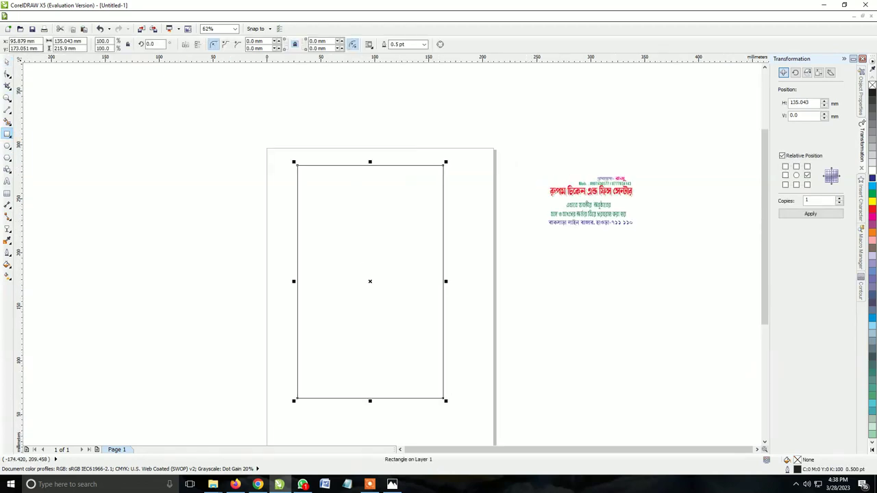
pyautogui.click(7, 62)
pyautogui.click(164, 76)
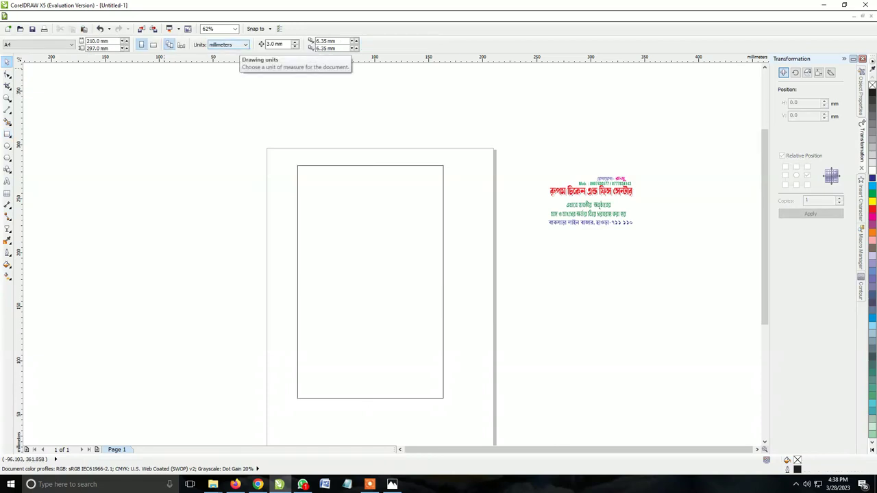
pyautogui.click(228, 44)
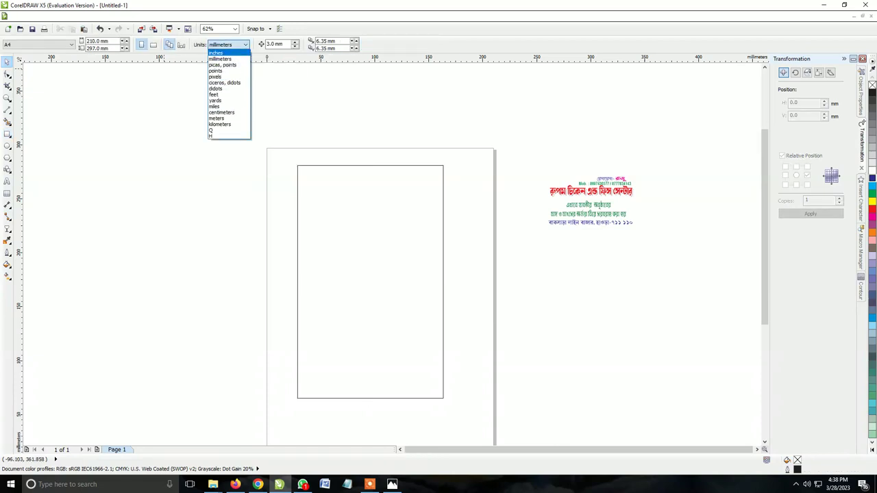
pyautogui.click(226, 53)
# Step: Size the rectangle to 5.5 × 9 inches
pyautogui.click(297, 184)
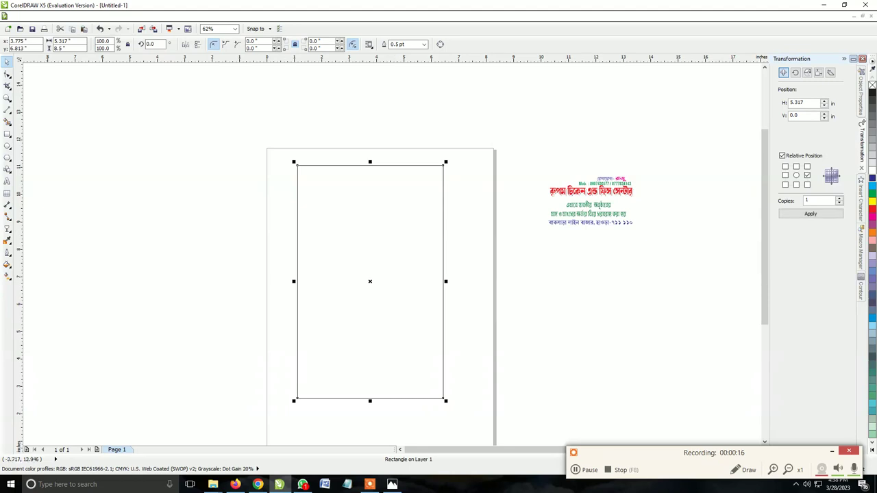
pyautogui.doubleClick(65, 41)
pyautogui.write('5')
pyautogui.press('Return')
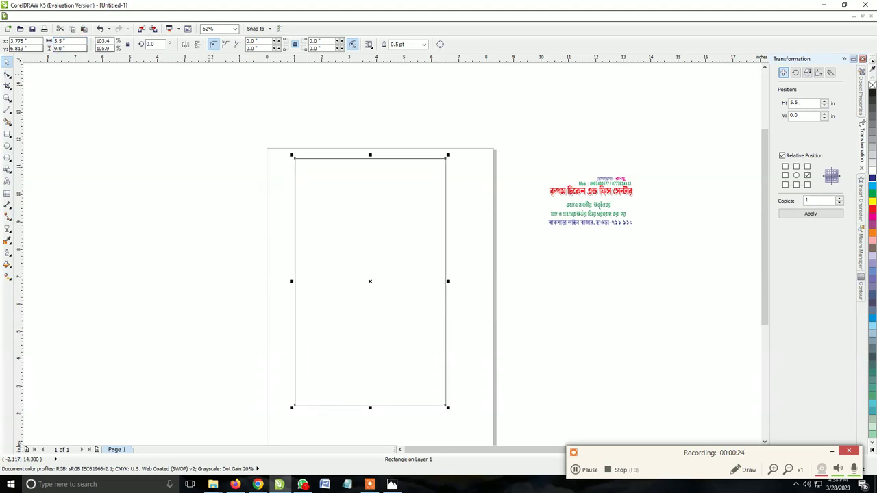
pyautogui.press('Escape')
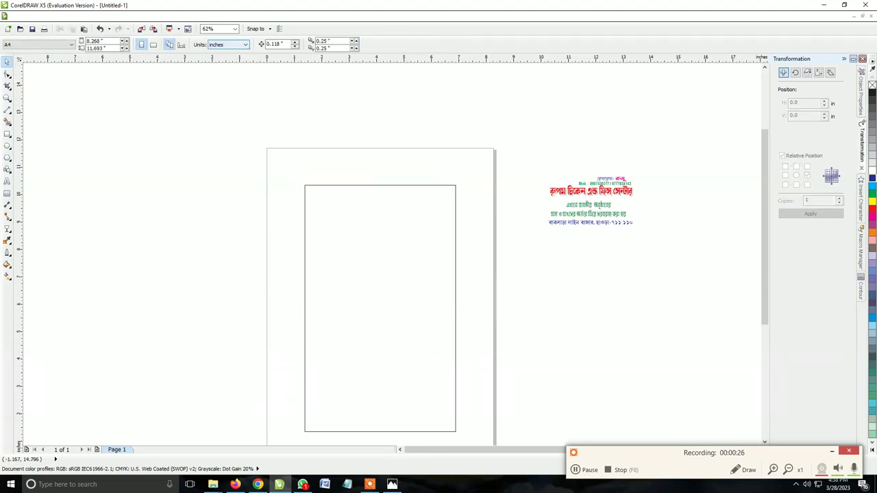
# Step: Switch units back to millimetres and shrink the rectangle by 3 mm in width and height
pyautogui.click(226, 45)
pyautogui.click(226, 70)
pyautogui.press('Tab')
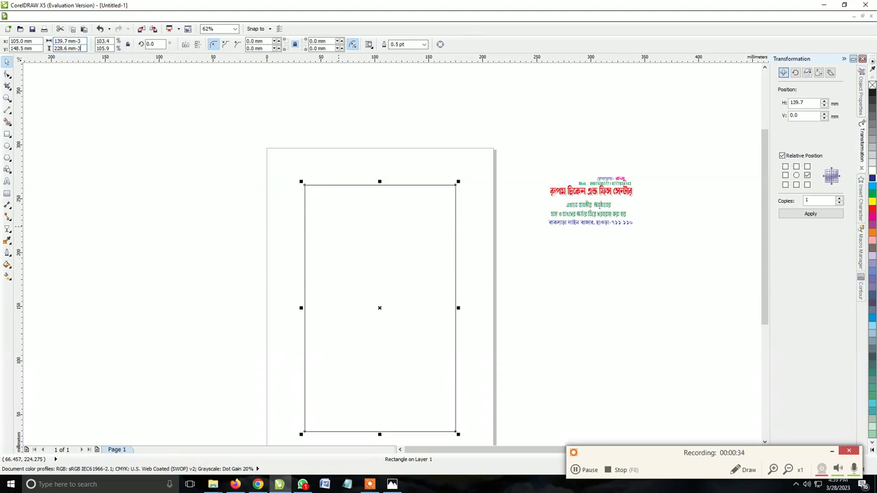
pyautogui.press('Return')
pyautogui.press('Escape')
# Step: Set the ruler origin at the rectangle's top-left corner and add a vertical guideline at X 12 mm
pyautogui.scroll(5, 304, 179)
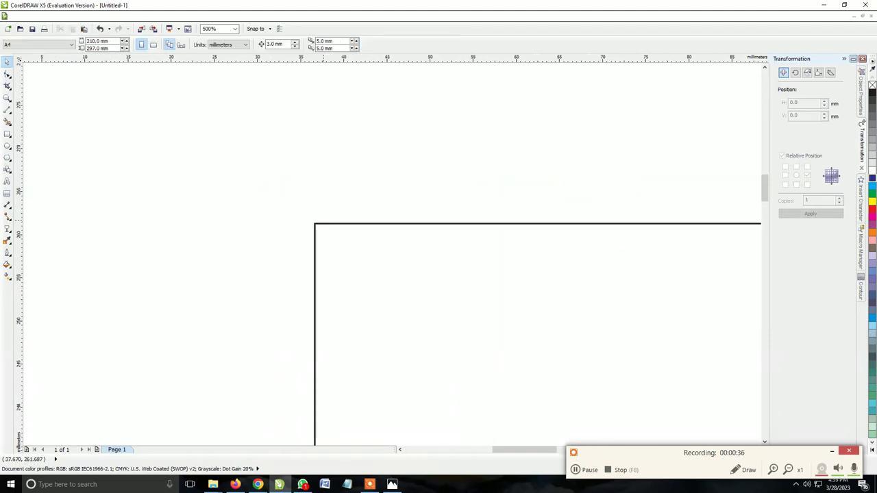
pyautogui.scroll(5, 324, 222)
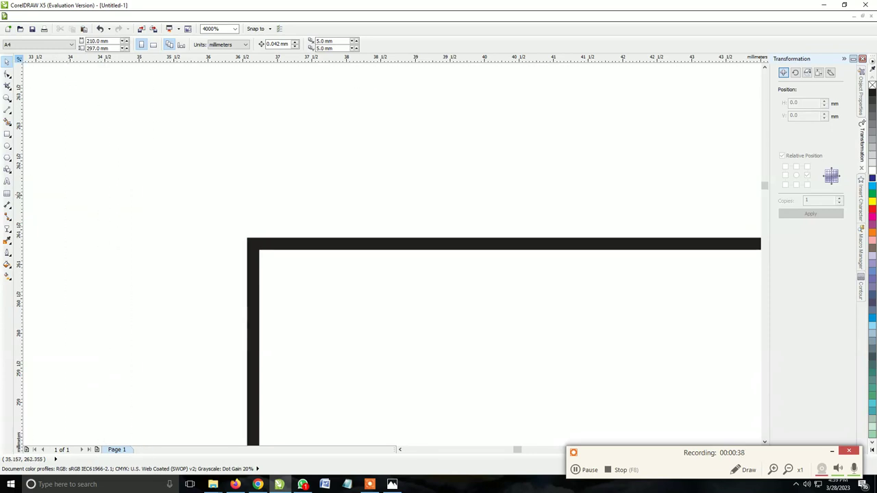
pyautogui.moveTo(18, 59); pyautogui.dragTo(250, 244)
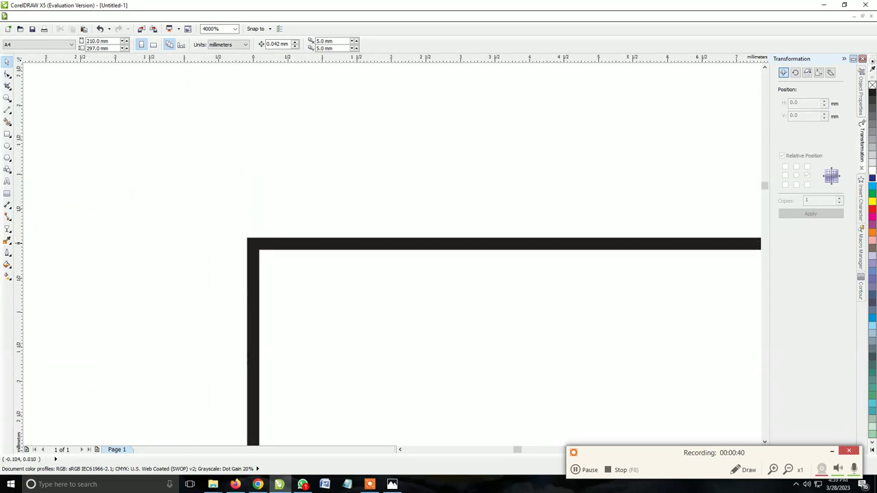
pyautogui.moveTo(18, 273); pyautogui.dragTo(330, 273)
pyautogui.click(20, 41)
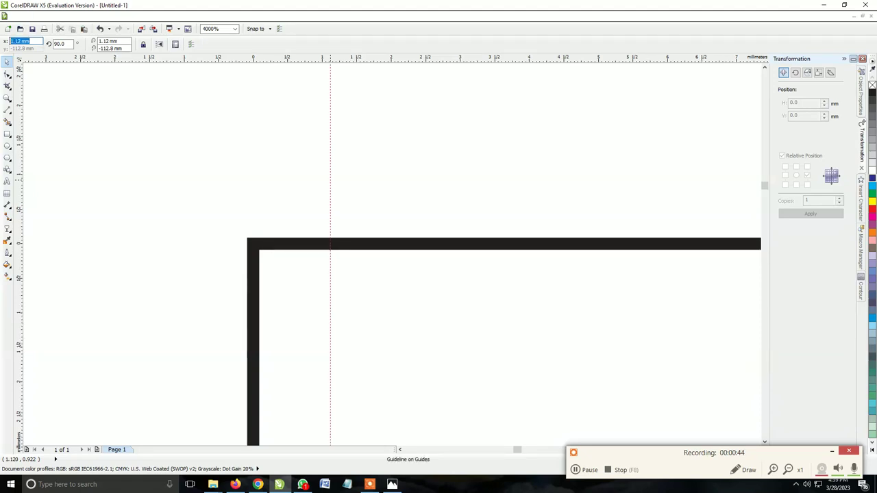
pyautogui.write('12')
pyautogui.press('Return')
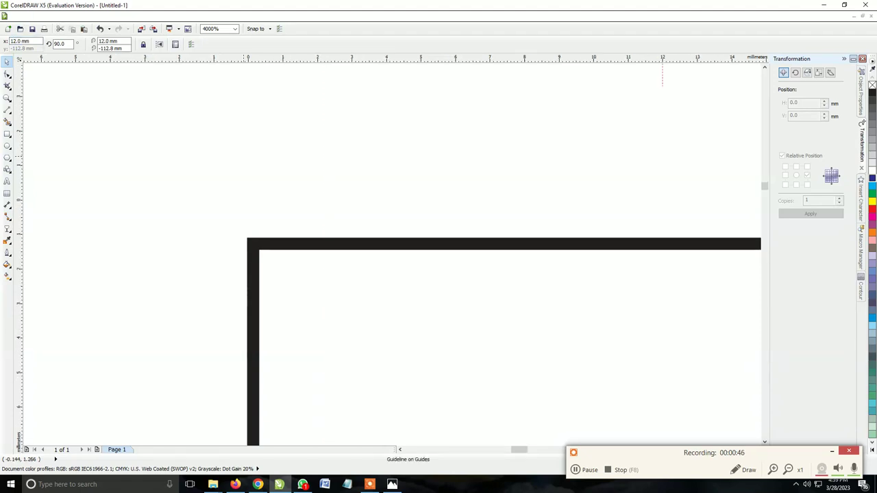
pyautogui.press('F3')
pyautogui.press('F3')
pyautogui.press('F3')
# Step: Add a horizontal guideline at Y -15 mm below the rectangle's top edge
pyautogui.moveTo(377, 59); pyautogui.dragTo(377, 275)
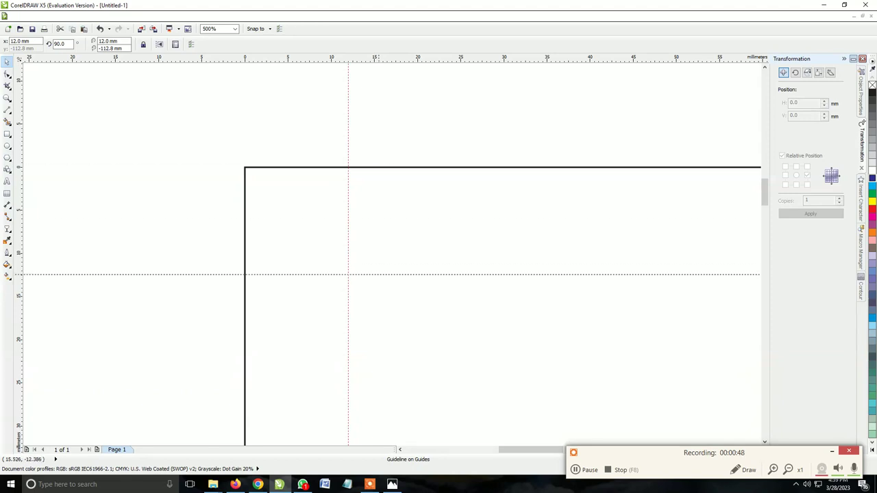
pyautogui.click(24, 48)
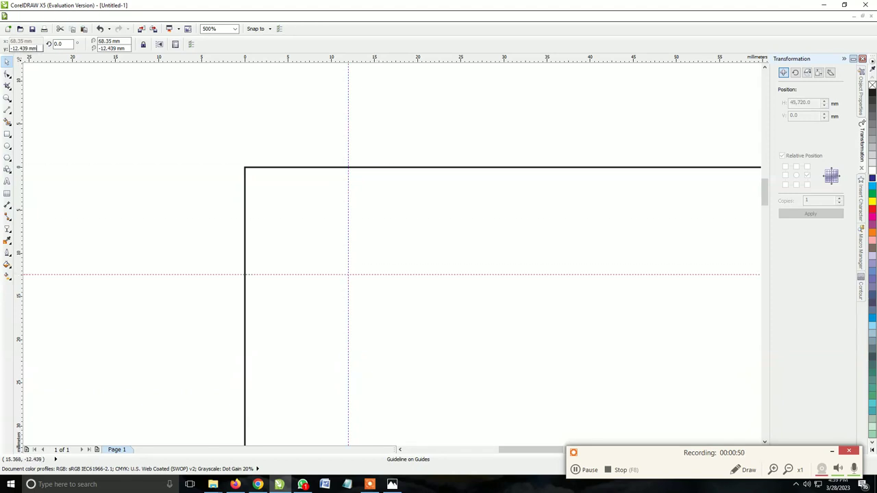
pyautogui.write('-15')
pyautogui.press('Return')
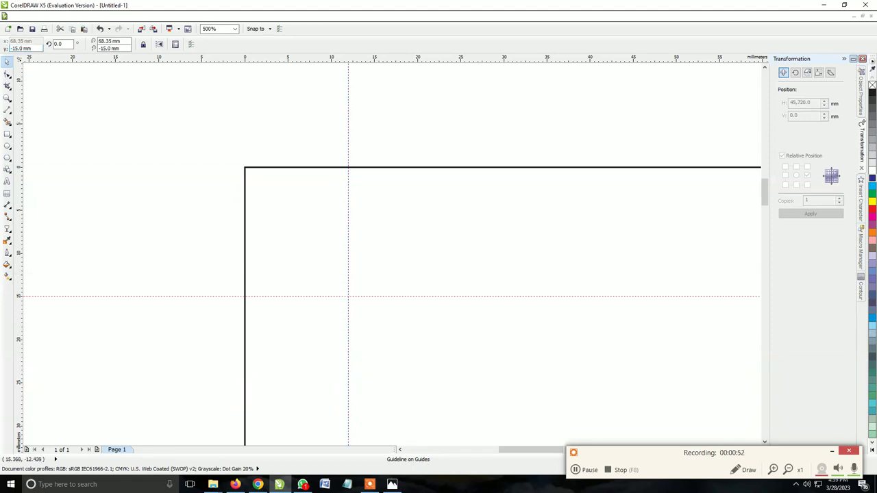
pyautogui.press('F3')
pyautogui.press('F3')
pyautogui.press('F3')
pyautogui.press('Escape')
pyautogui.press('Escape')
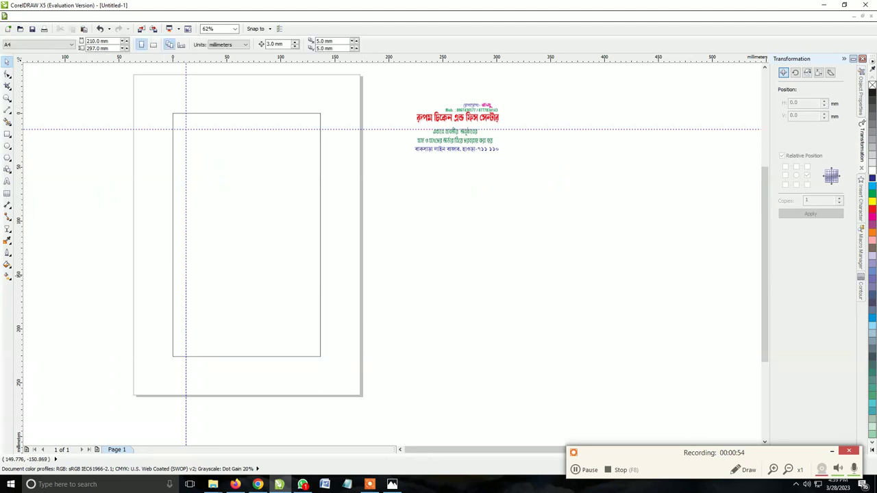
# Step: Set the ruler origin at the bottom-right corner and add a vertical guideline at X -12 mm
pyautogui.scroll(2, 320, 357)
pyautogui.scroll(2, 320, 357)
pyautogui.scroll(2, 320, 356)
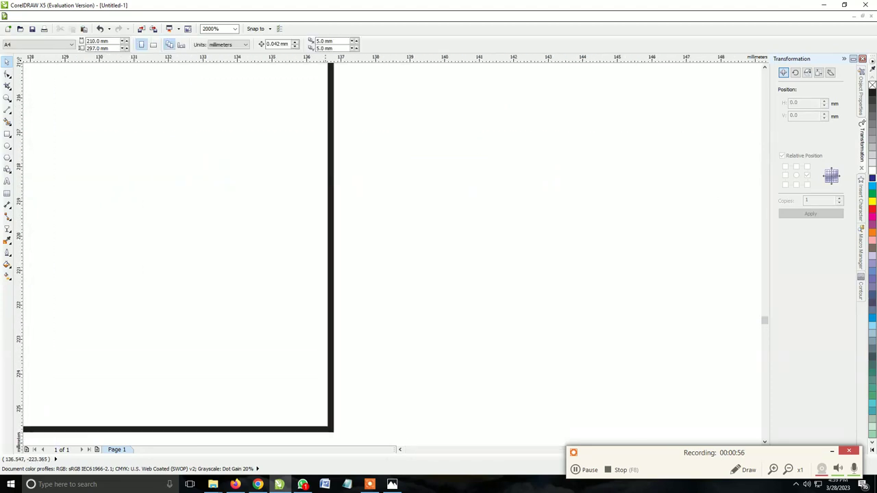
pyautogui.scroll(1, 320, 357)
pyautogui.scroll(2, 324, 335)
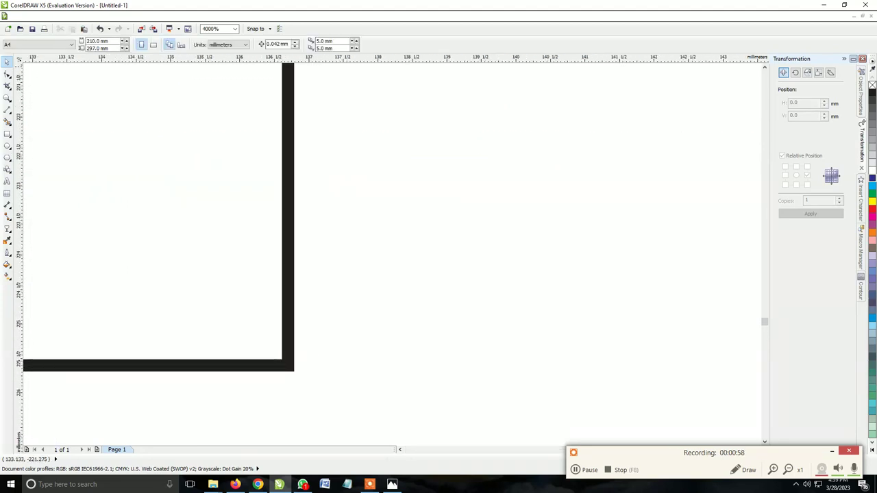
pyautogui.moveTo(18, 59); pyautogui.dragTo(298, 364)
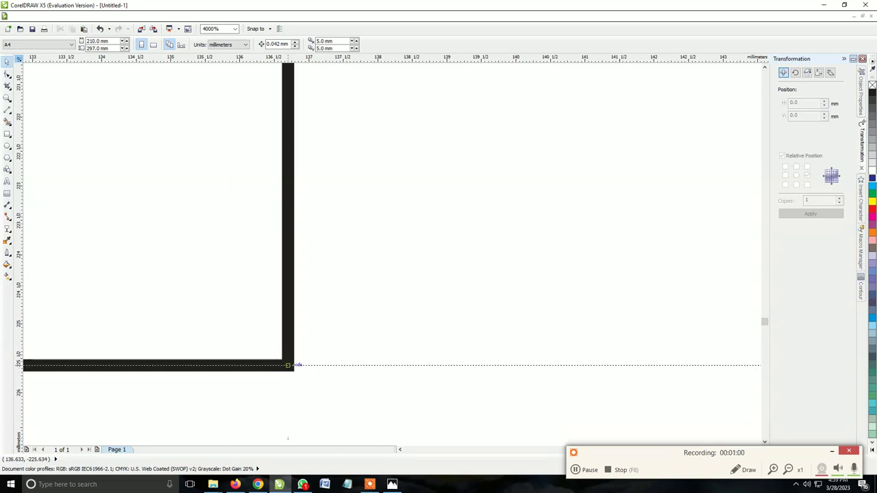
pyautogui.moveTo(19, 136); pyautogui.dragTo(144, 136)
pyautogui.click(22, 41)
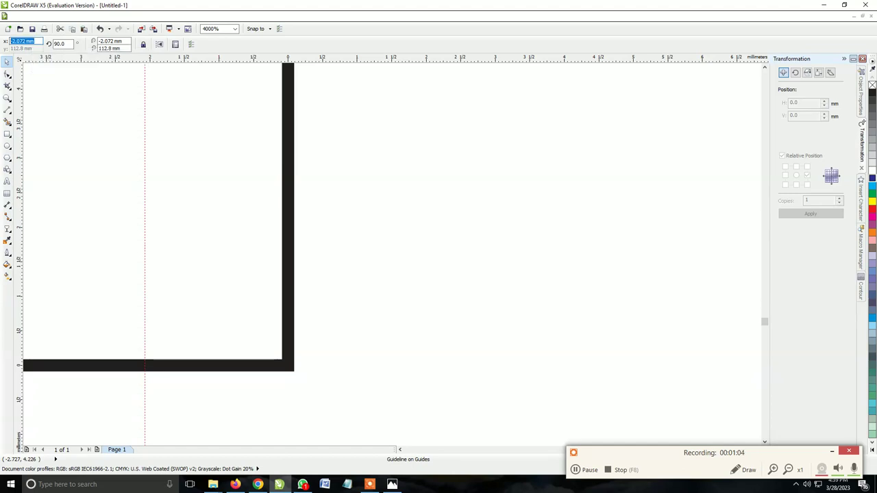
pyautogui.write('-12')
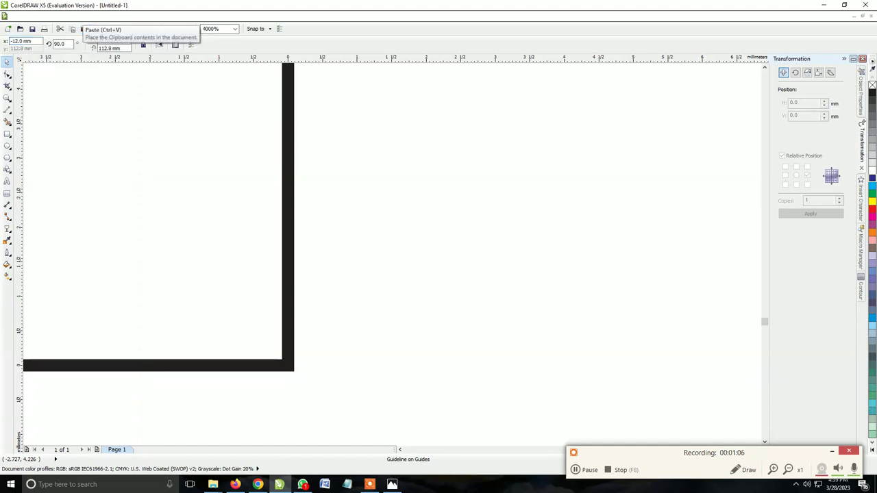
pyautogui.press('Return')
pyautogui.scroll(-10, 635, 179)
# Step: Bring the red shop-name heading onto the page
pyautogui.scroll(5, 634, 179)
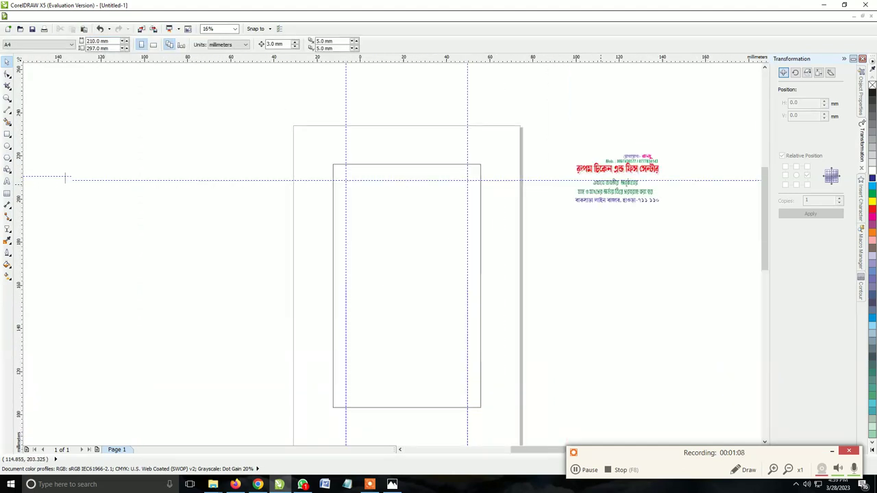
pyautogui.moveTo(641, 155); pyautogui.dragTo(210, 205)
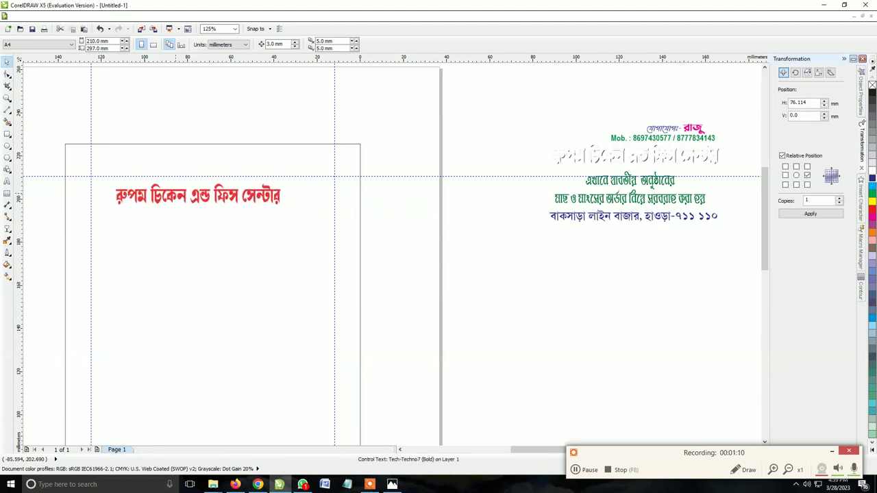
pyautogui.scroll(3, 210, 205)
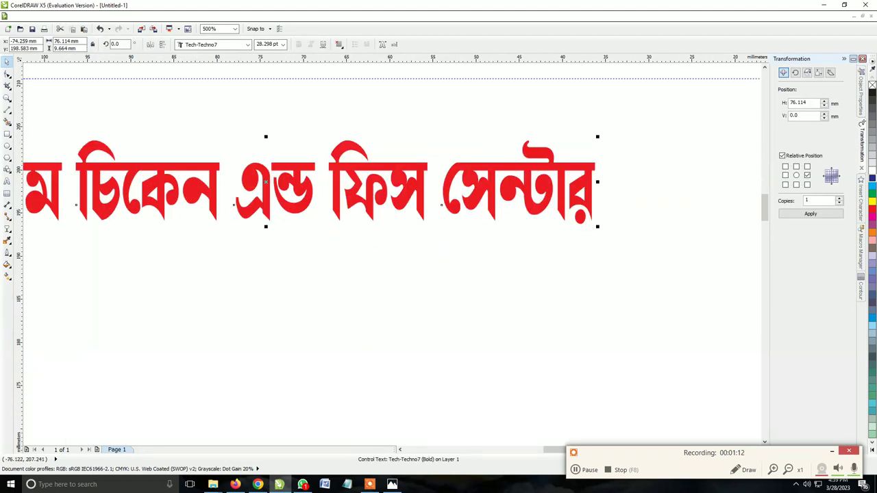
pyautogui.scroll(3, 441, 204)
pyautogui.click(676, 395)
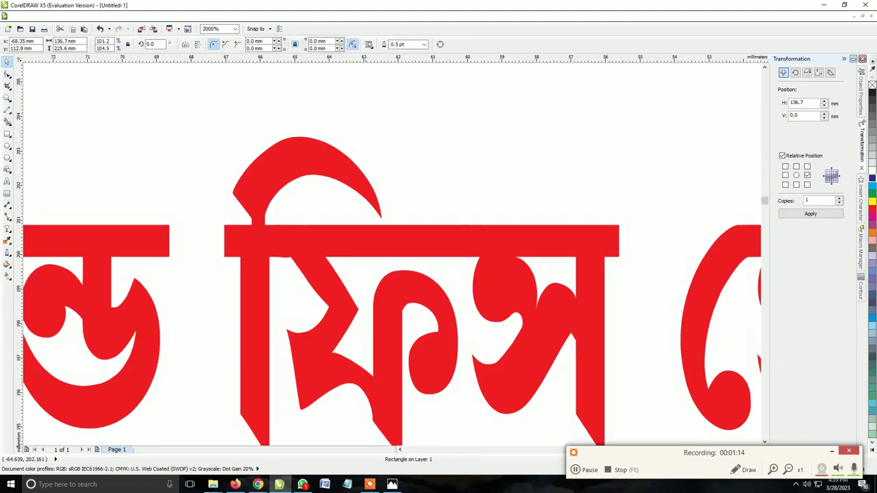
pyautogui.scroll(2, 320, 150)
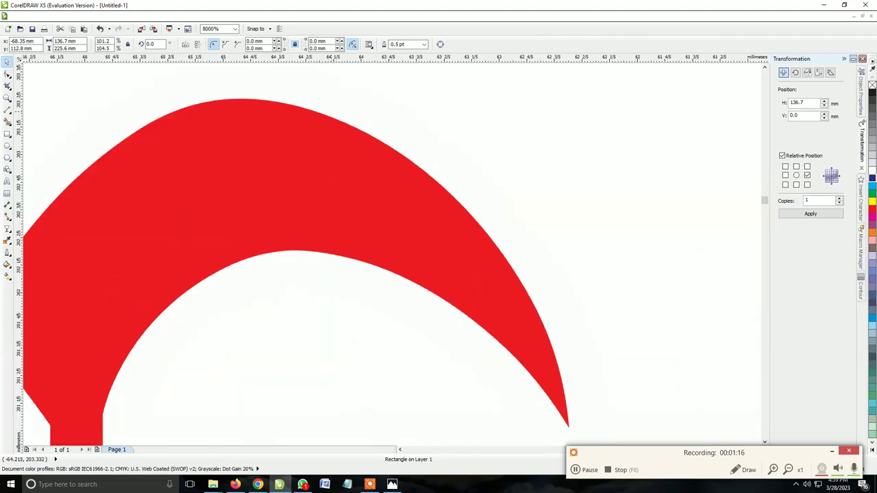
pyautogui.press('Tab')
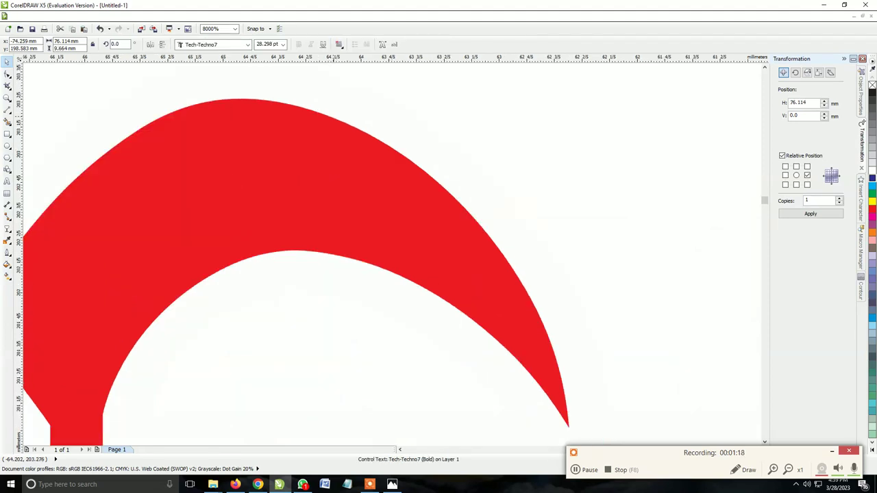
pyautogui.scroll(-5, 201, 120)
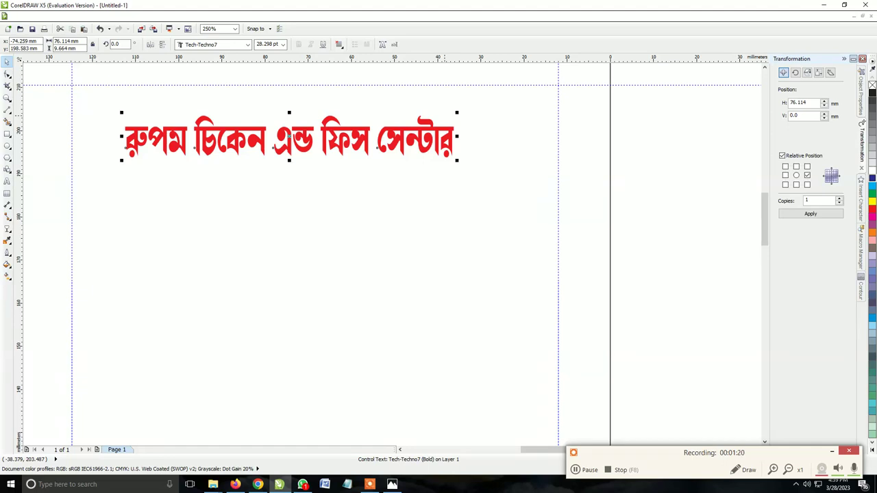
# Step: Make the heading black and move it up near the top of the page
pyautogui.click(871, 92)
pyautogui.press('Escape')
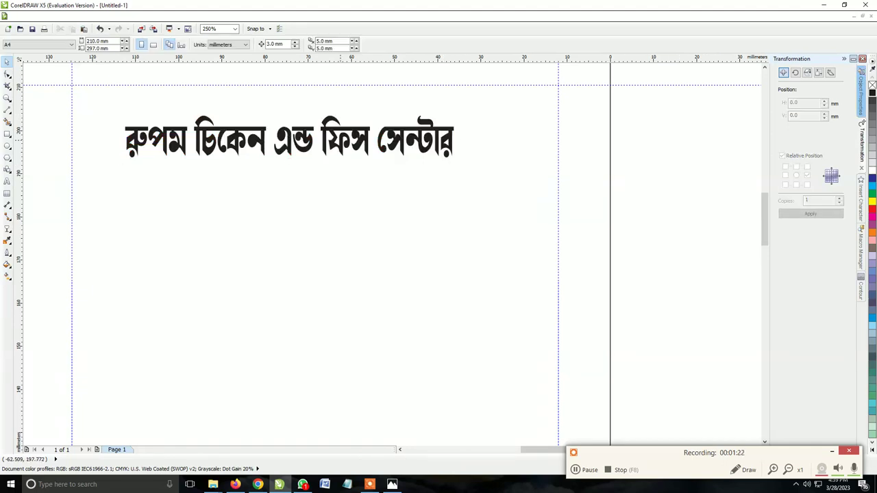
pyautogui.press('Tab')
pyautogui.moveTo(292, 138); pyautogui.dragTo(339, 118)
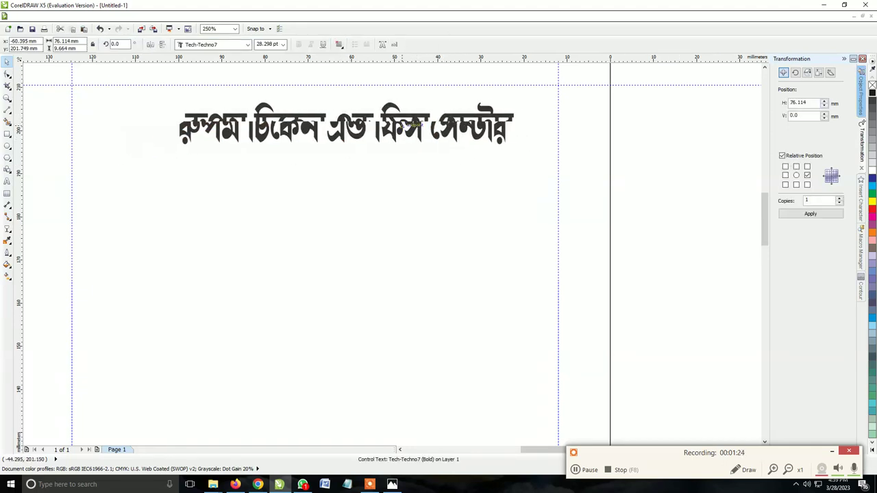
pyautogui.press('F6')
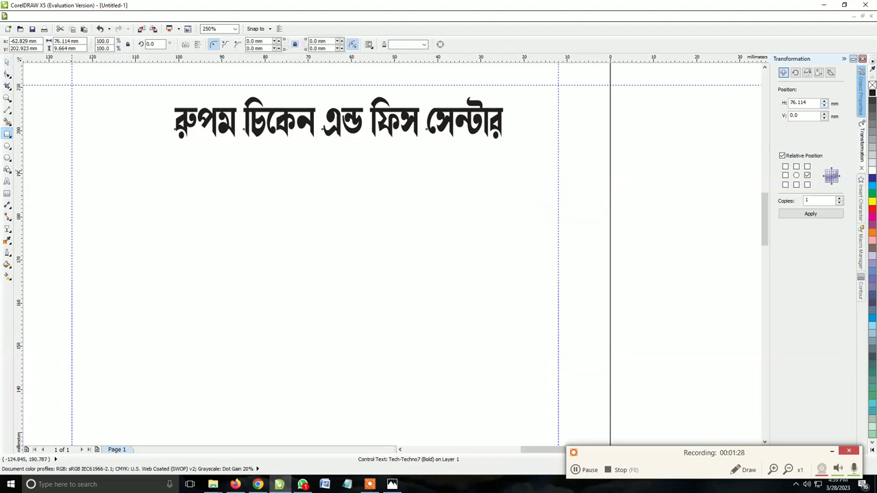
# Step: Draw a wide rectangle between the margin guides and centre the heading over it
pyautogui.moveTo(71, 170); pyautogui.dragTo(559, 260)
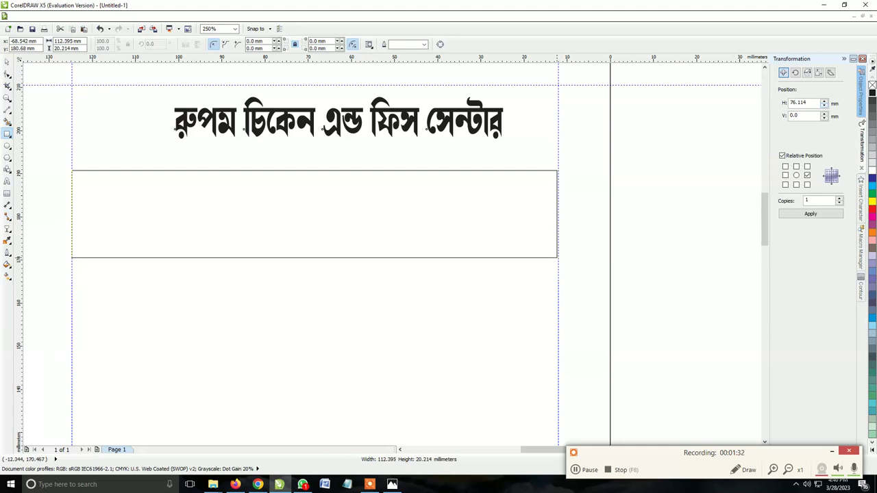
pyautogui.moveTo(560, 261); pyautogui.dragTo(559, 261)
pyautogui.press('space')
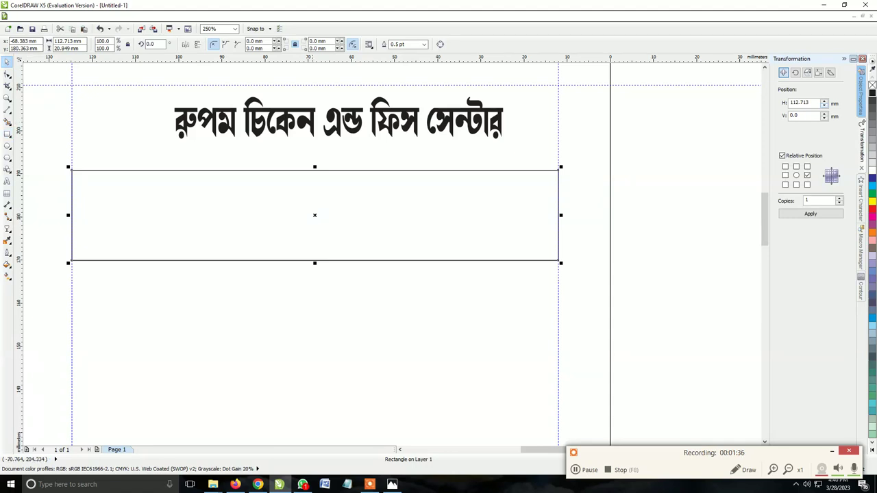
pyautogui.moveTo(335, 122); pyautogui.dragTo(322, 110)
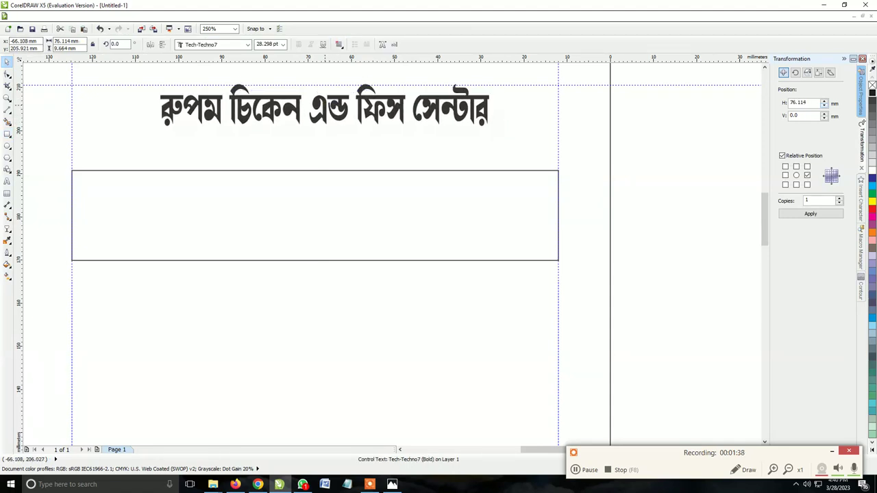
pyautogui.hotkey('ctrl', 'a')
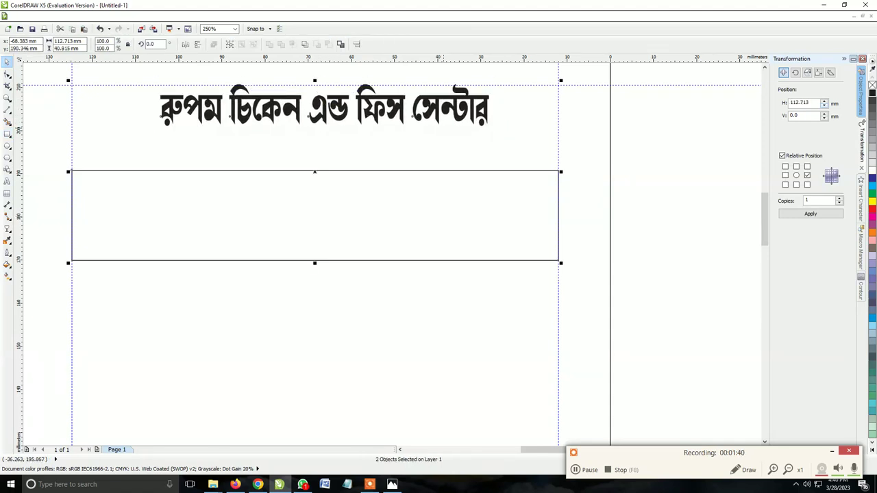
pyautogui.click(356, 44)
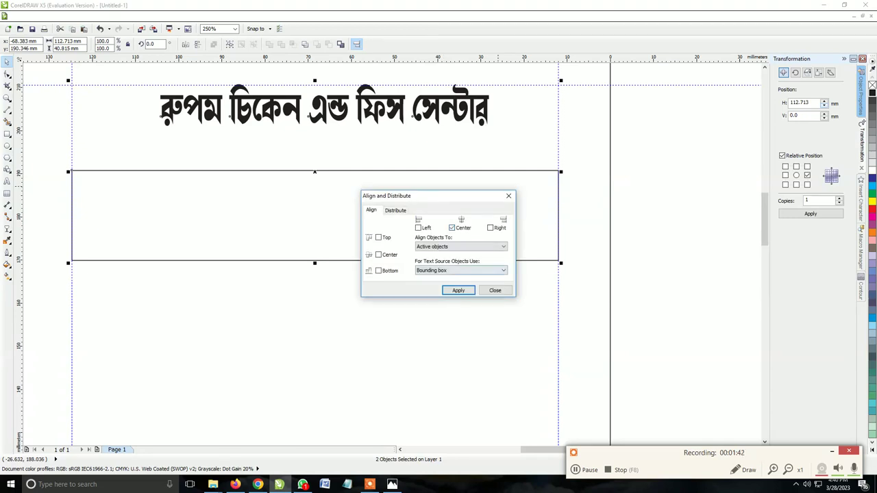
pyautogui.click(457, 290)
pyautogui.click(494, 290)
# Step: Nudge the mobile number line and move the green service text into the rectangle
pyautogui.scroll(-4, 515, 214)
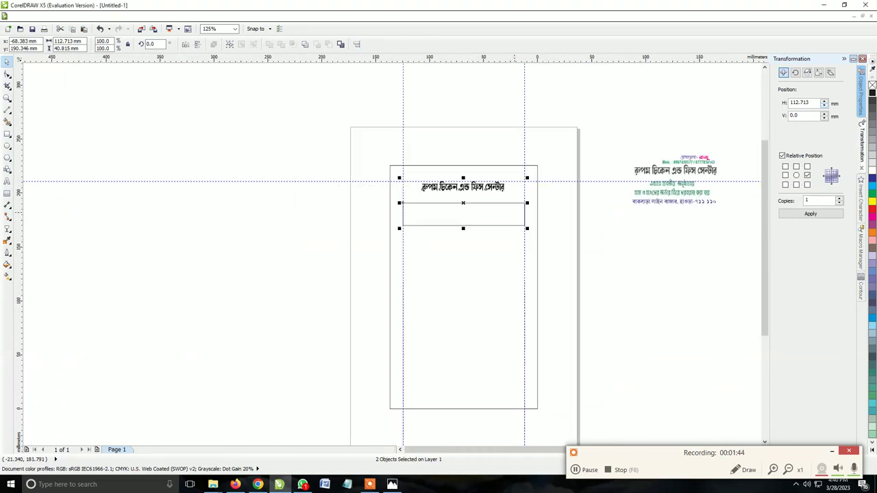
pyautogui.click(669, 161)
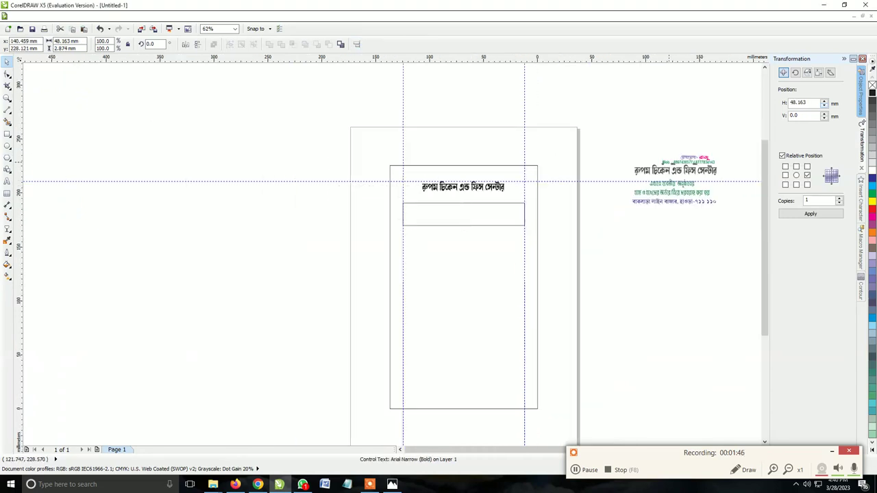
pyautogui.moveTo(688, 160); pyautogui.dragTo(658, 145)
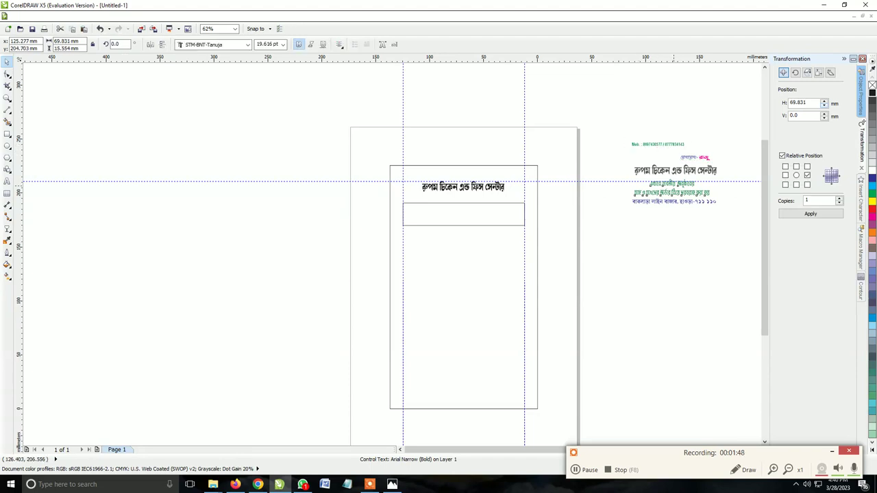
pyautogui.moveTo(673, 189); pyautogui.dragTo(462, 209)
pyautogui.scroll(4, 477, 208)
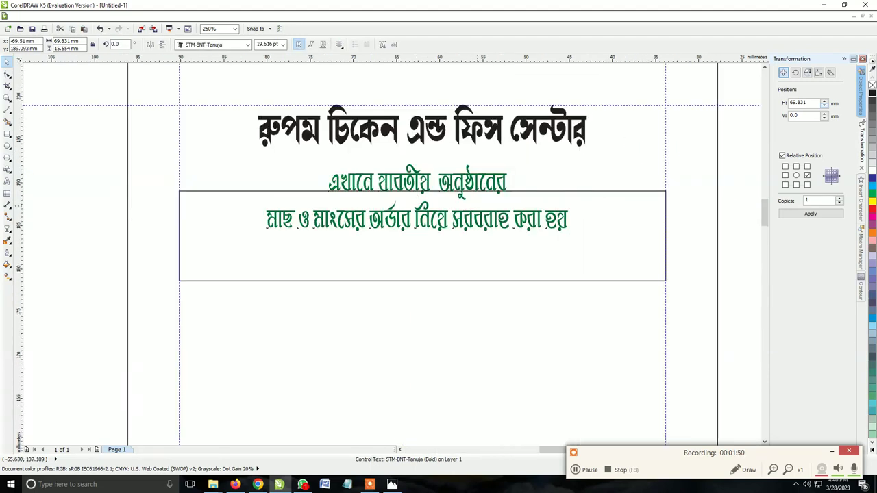
pyautogui.scroll(3, 474, 202)
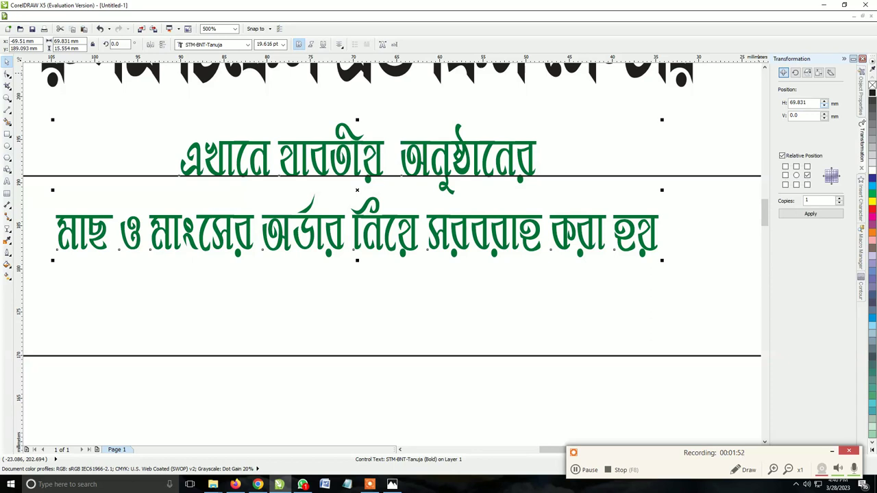
# Step: Make the two service lines black at 16 pt and move them up under the heading
pyautogui.click(872, 92)
pyautogui.press('F8')
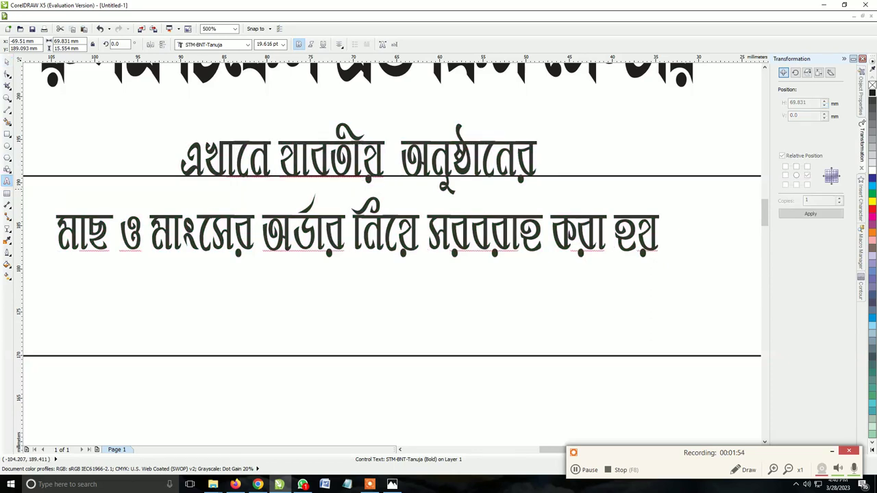
pyautogui.hotkey('ctrl', 'a')
pyautogui.press('Delete')
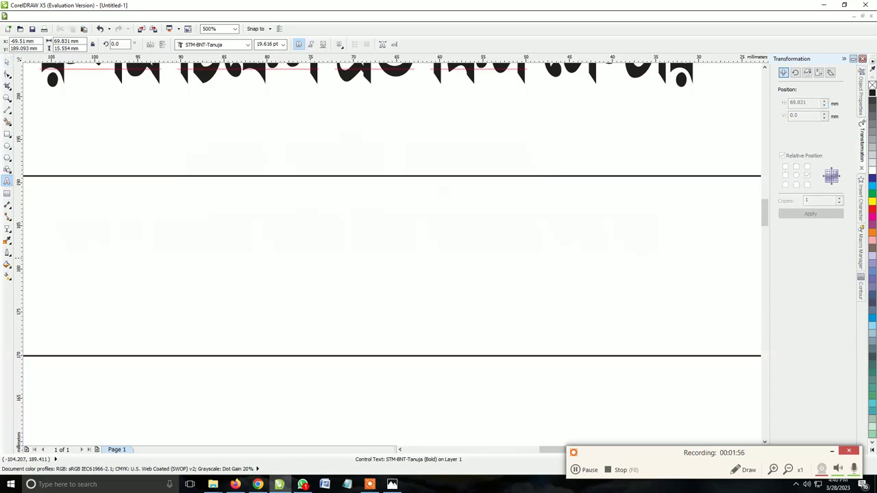
pyautogui.hotkey('ctrl', 'v')
pyautogui.press('F3')
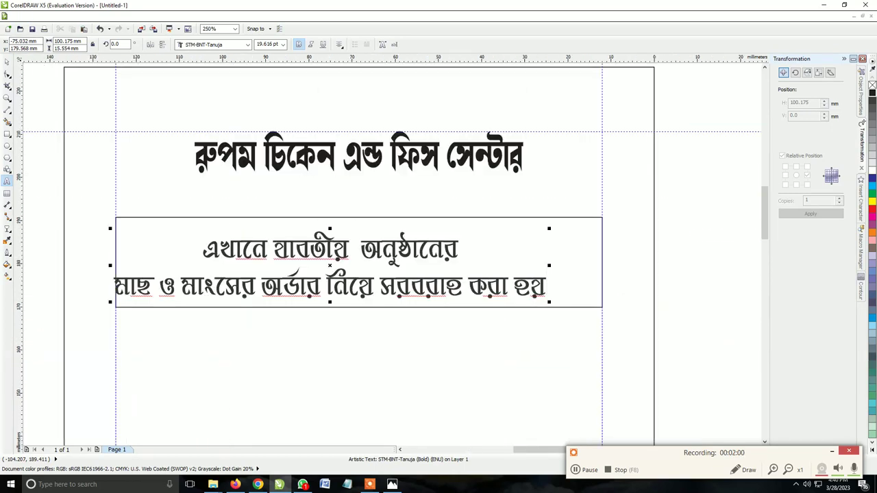
pyautogui.hotkey('ctrl', 'space')
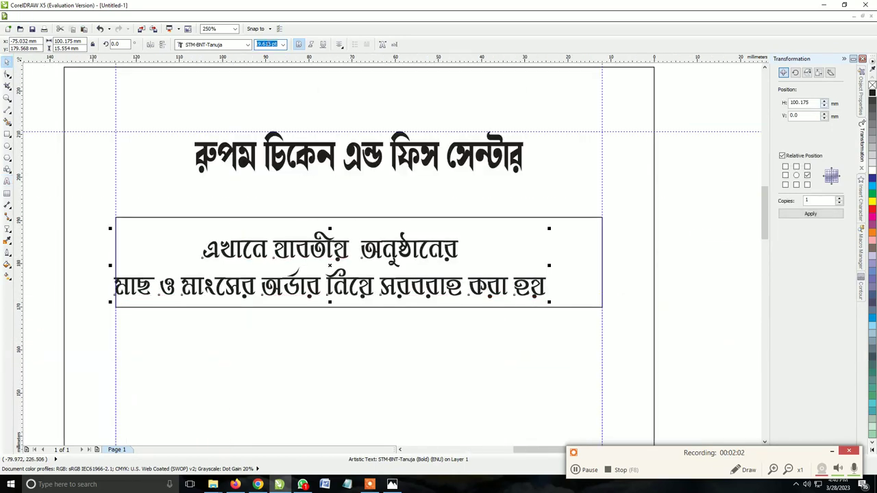
pyautogui.write('16')
pyautogui.press('Return')
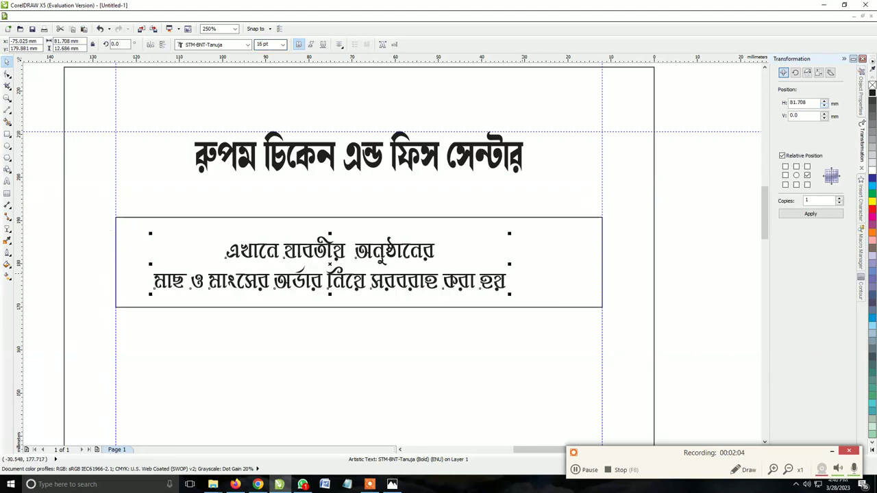
pyautogui.moveTo(329, 274)
pyautogui.mouseDown()
pyautogui.moveTo(361, 196)
pyautogui.moveTo(351, 217)
pyautogui.mouseUp()
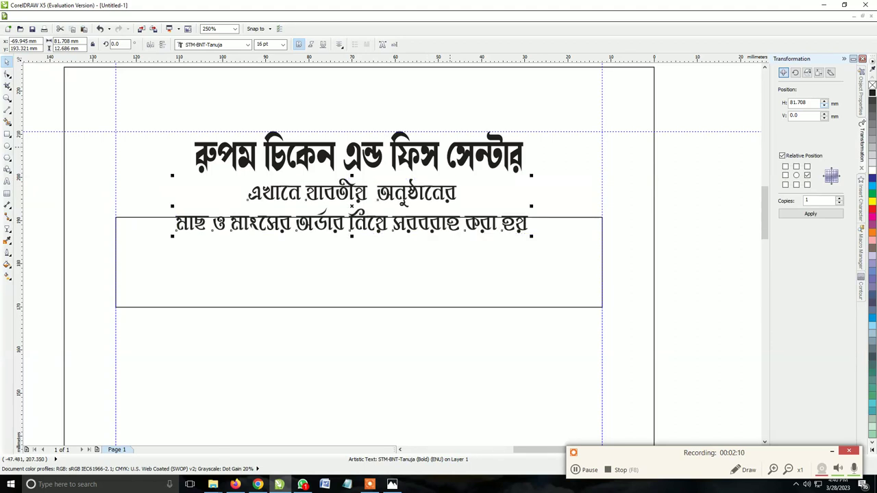
# Step: Edit the heading text, restore it, and move the heading above the service lines
pyautogui.click(358, 154)
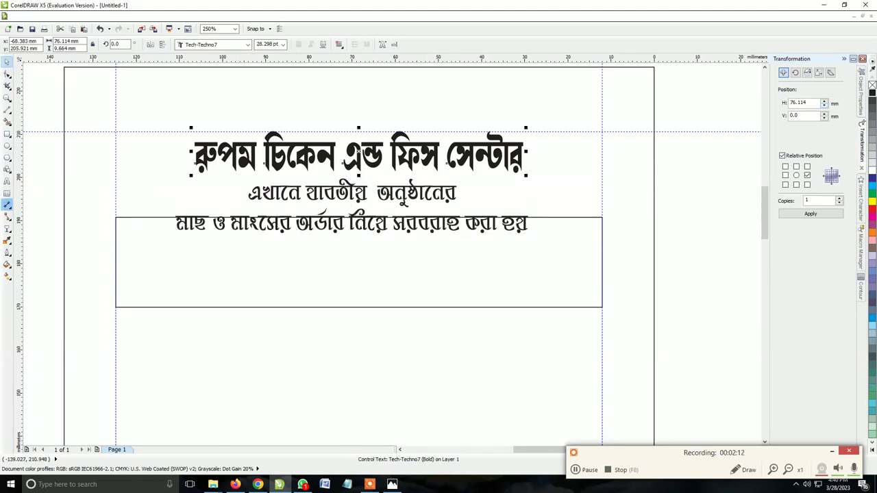
pyautogui.press('F8')
pyautogui.hotkey('ctrl', 'a')
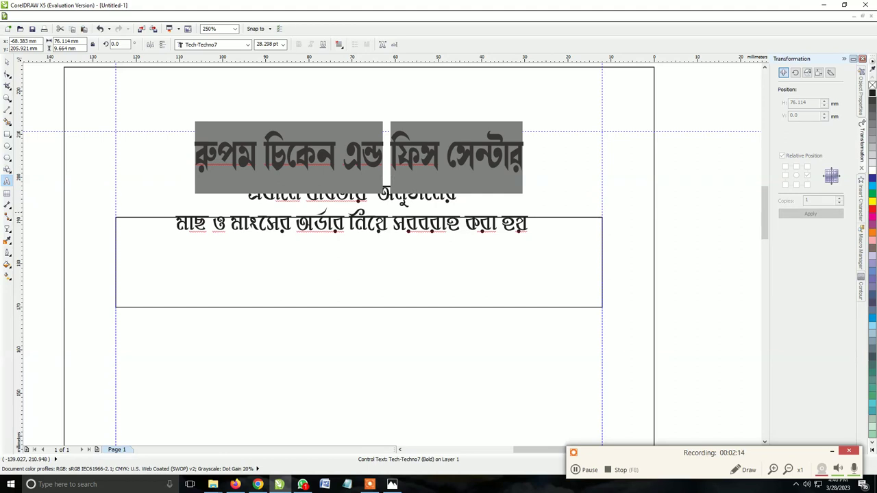
pyautogui.press('Delete')
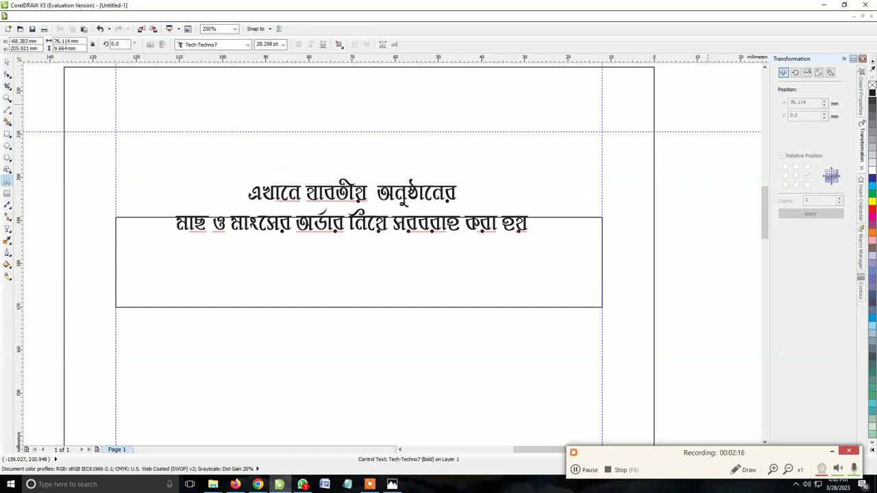
pyautogui.write('রুপ')
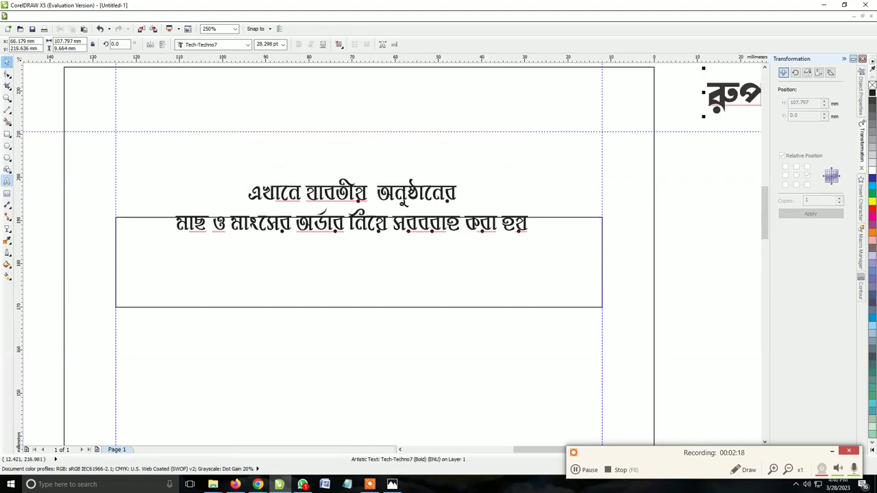
pyautogui.hotkey('ctrl', 'space')
pyautogui.press('Return')
pyautogui.moveTo(154, 123); pyautogui.dragTo(135, 153)
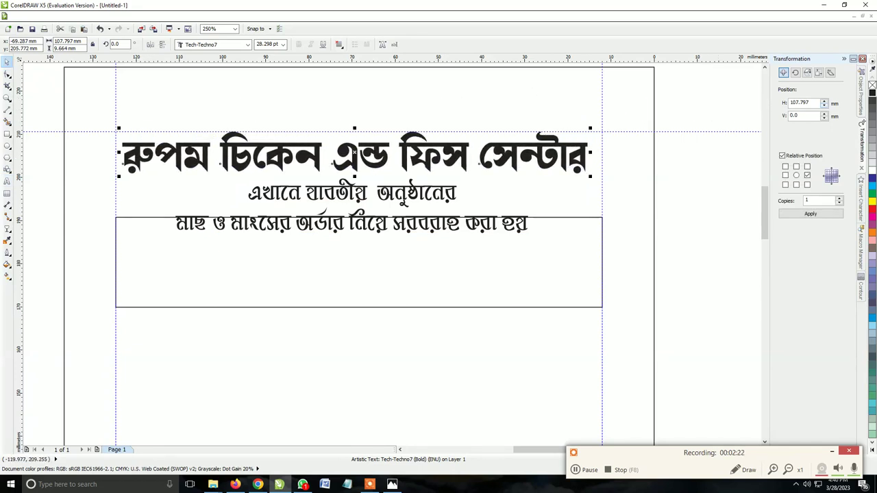
# Step: Set the heading to 25 pt and centre it horizontally over the rectangle
pyautogui.doubleClick(267, 44)
pyautogui.write('25')
pyautogui.press('Return')
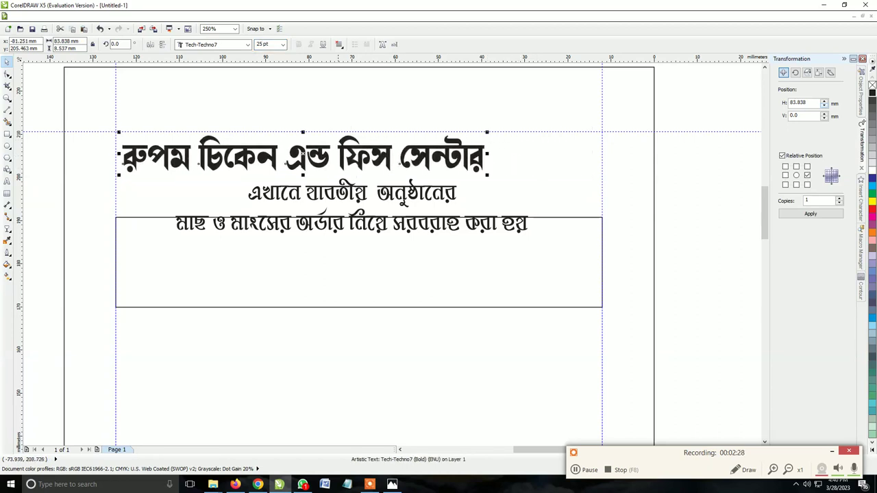
pyautogui.press('e')
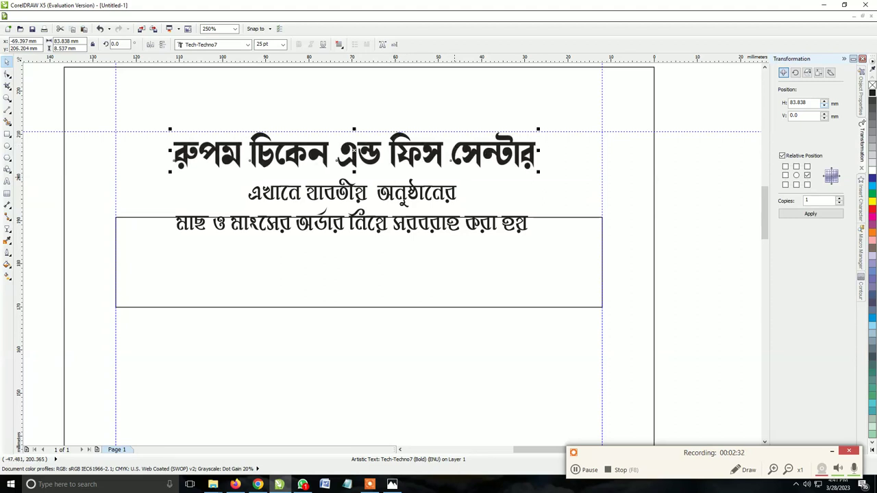
pyautogui.hotkey('ctrl', 'a')
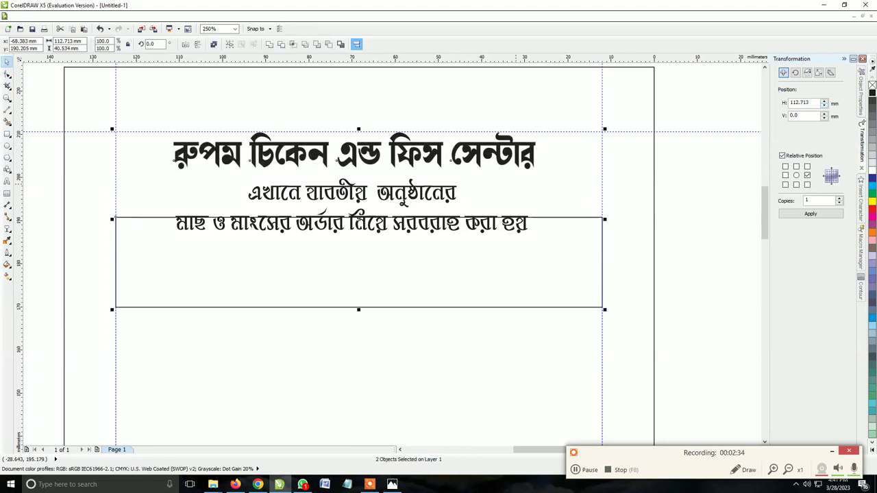
pyautogui.click(357, 44)
pyautogui.click(452, 228)
pyautogui.click(458, 291)
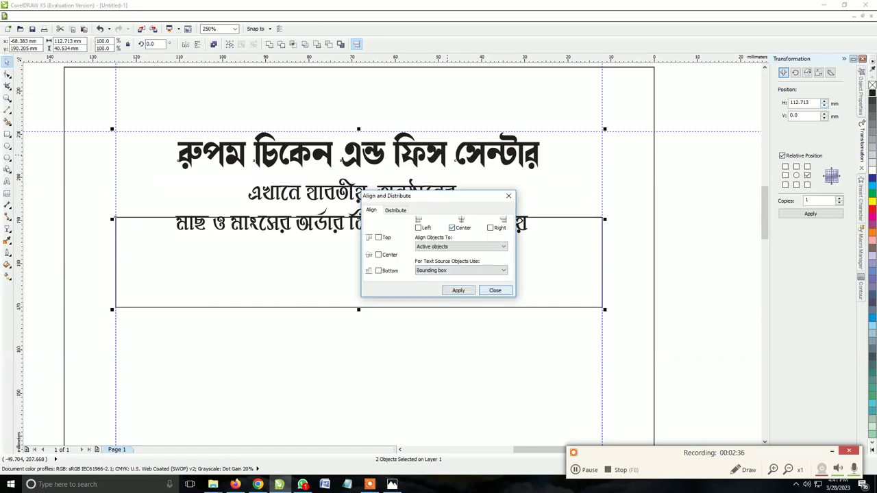
pyautogui.click(495, 290)
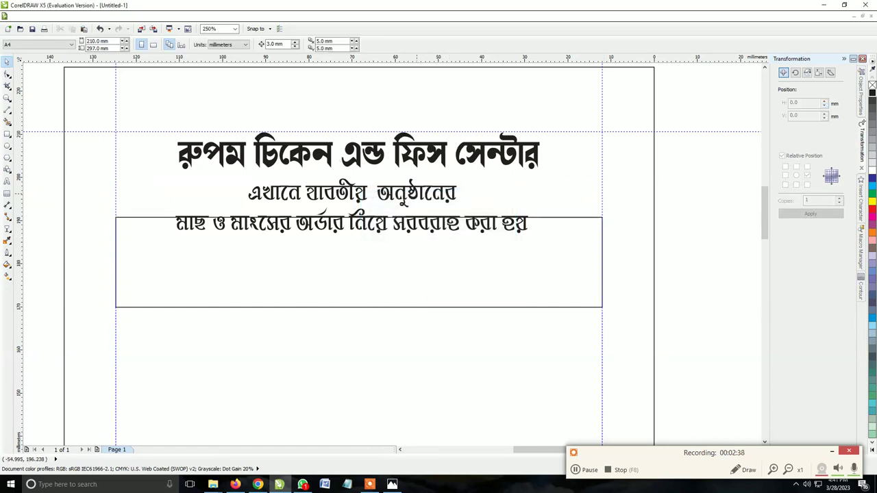
# Step: Nudge the service text up and move the empty box further down
pyautogui.press('Tab')
pyautogui.press('Up')
pyautogui.press('Up')
pyautogui.press('Up')
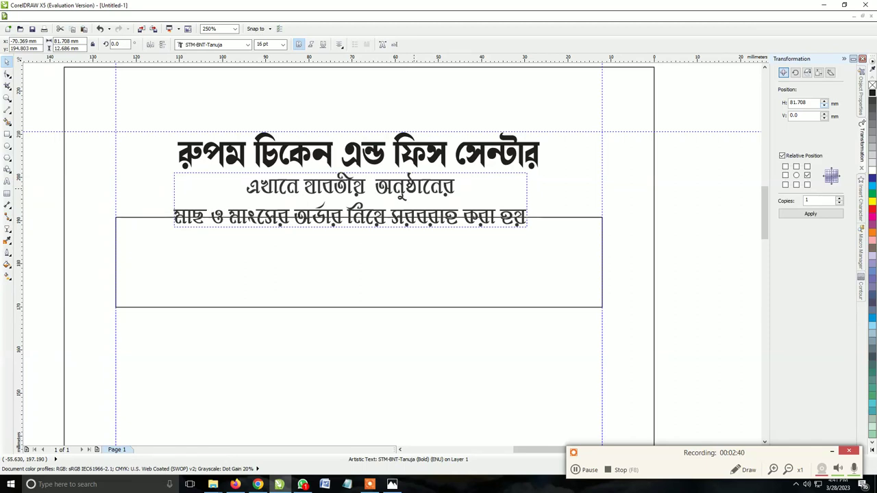
pyautogui.press('Up')
pyautogui.press('Up')
pyautogui.scroll(2, 344, 178)
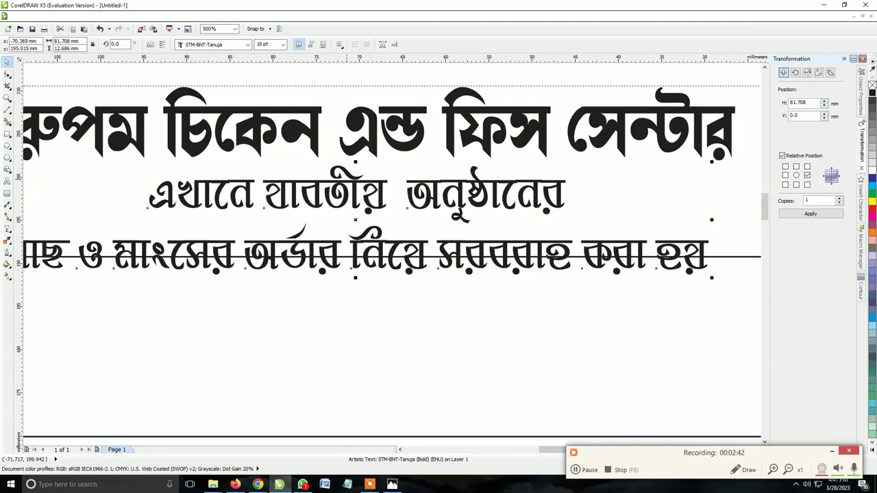
pyautogui.hotkey('alt', 'Tab')
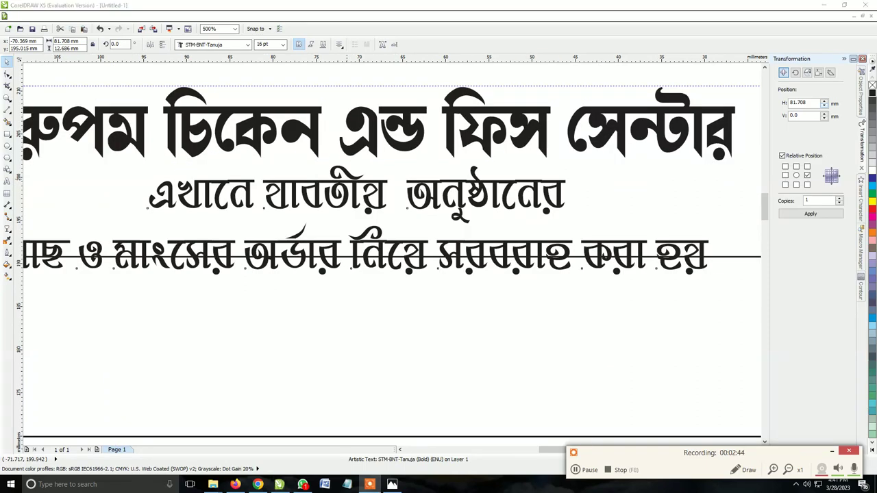
pyautogui.scroll(-6, 476, 246)
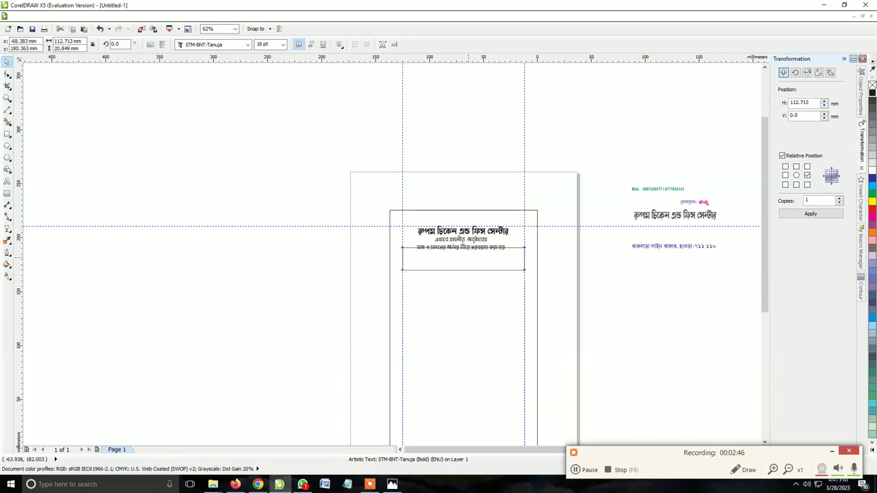
pyautogui.click(463, 270)
pyautogui.moveTo(463, 270); pyautogui.dragTo(463, 319)
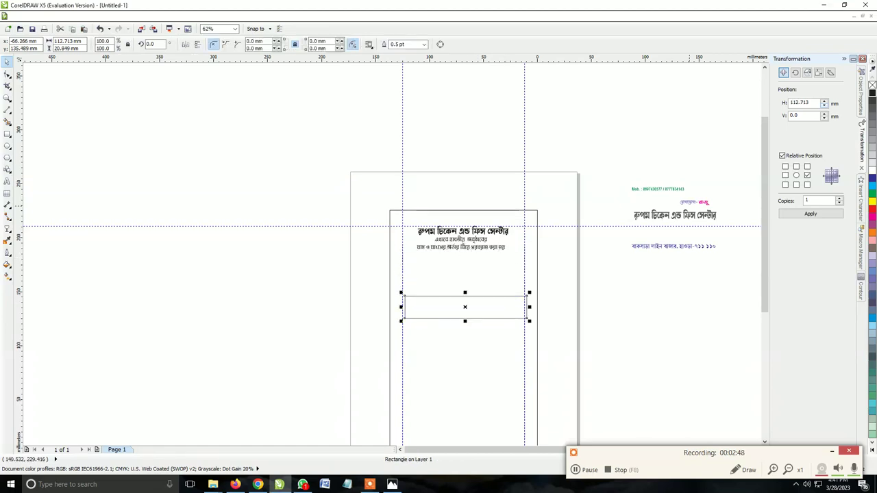
# Step: Bring the blue address line onto the page, set it to 16 pt, and centre it under the heading
pyautogui.moveTo(671, 246); pyautogui.dragTo(471, 251)
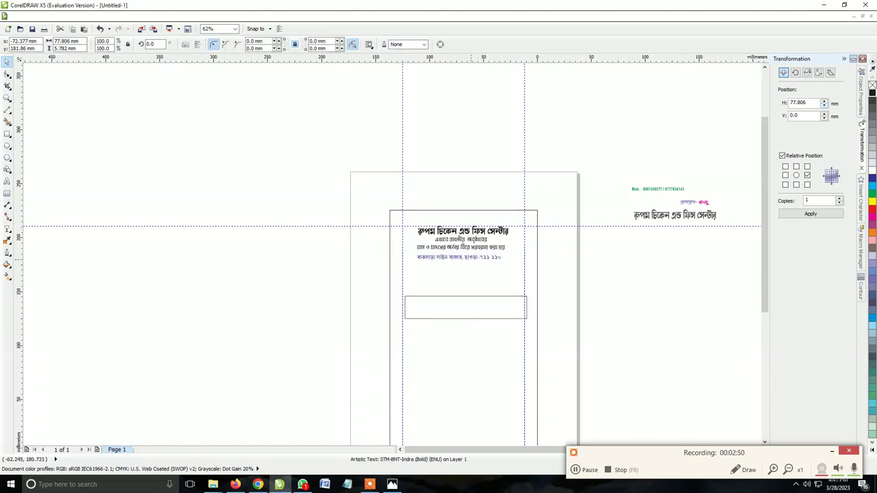
pyautogui.scroll(6, 471, 252)
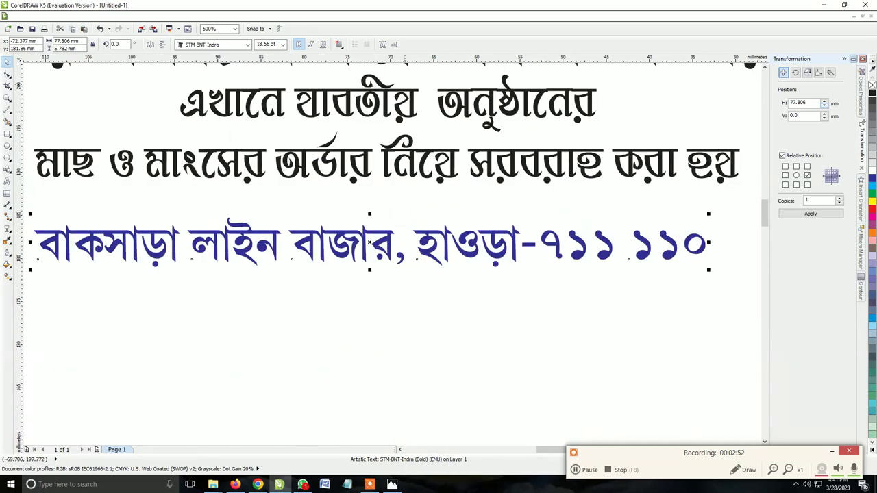
pyautogui.scroll(-2, 404, 185)
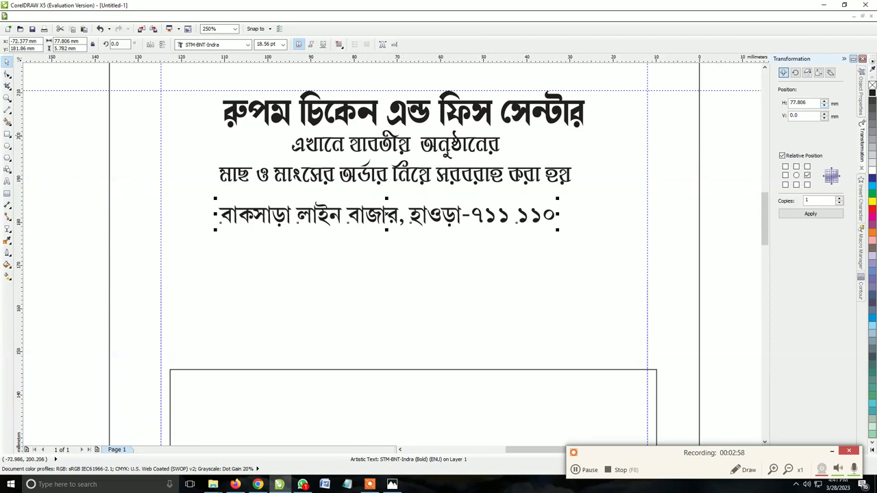
pyautogui.click(264, 44)
pyautogui.write('16')
pyautogui.press('Return')
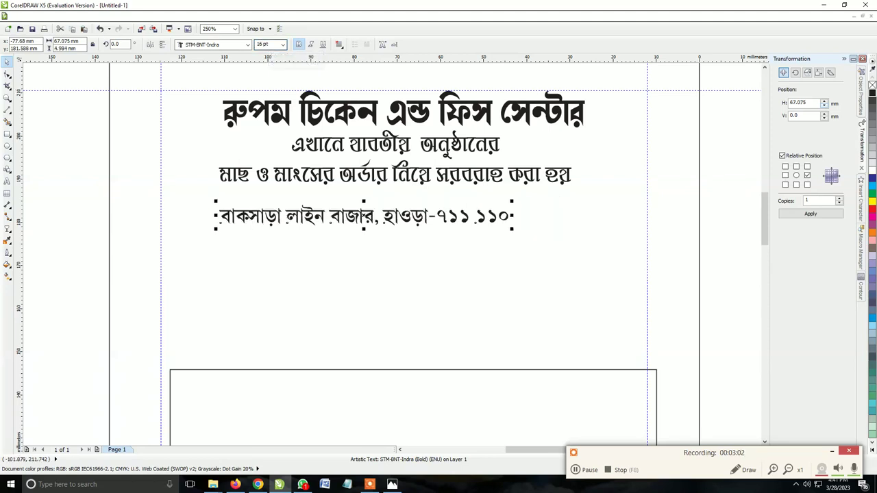
pyautogui.moveTo(374, 218)
pyautogui.mouseDown()
pyautogui.moveTo(403, 200)
pyautogui.moveTo(396, 200)
pyautogui.mouseUp()
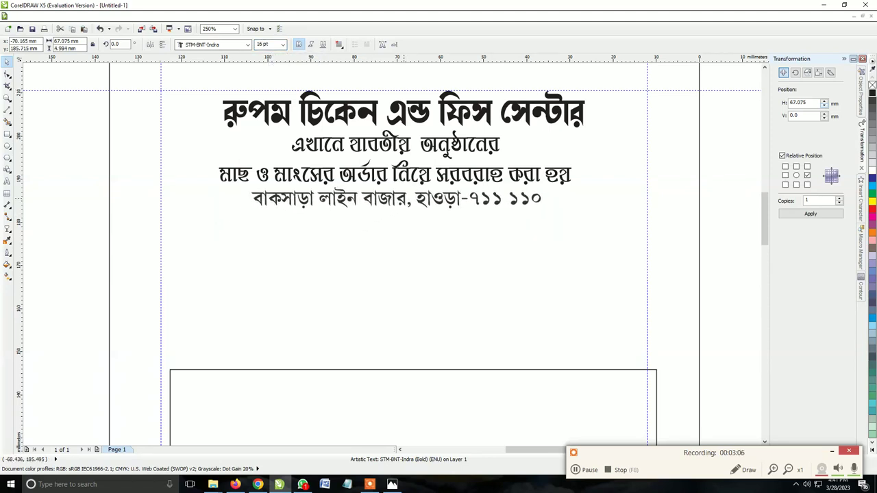
pyautogui.click(526, 370)
# Step: Fit the empty box between the margin guides and centre it with the address line
pyautogui.moveTo(526, 370); pyautogui.dragTo(515, 339)
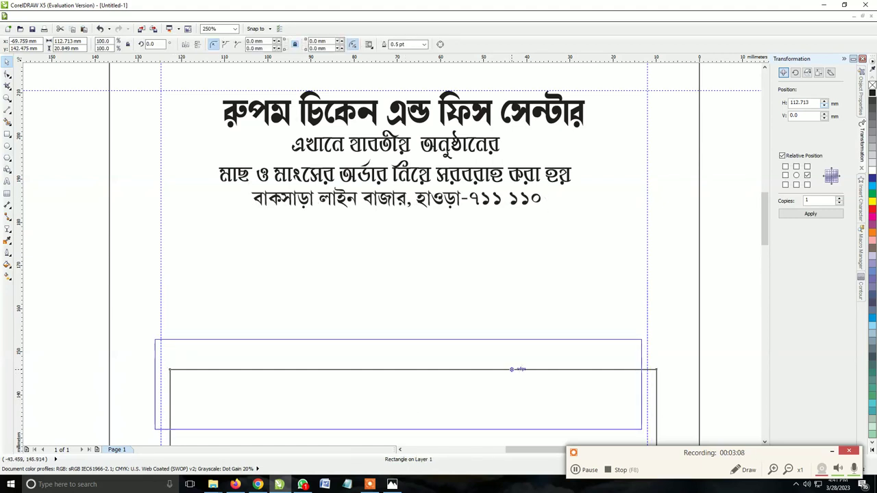
pyautogui.moveTo(515, 369); pyautogui.dragTo(517, 369)
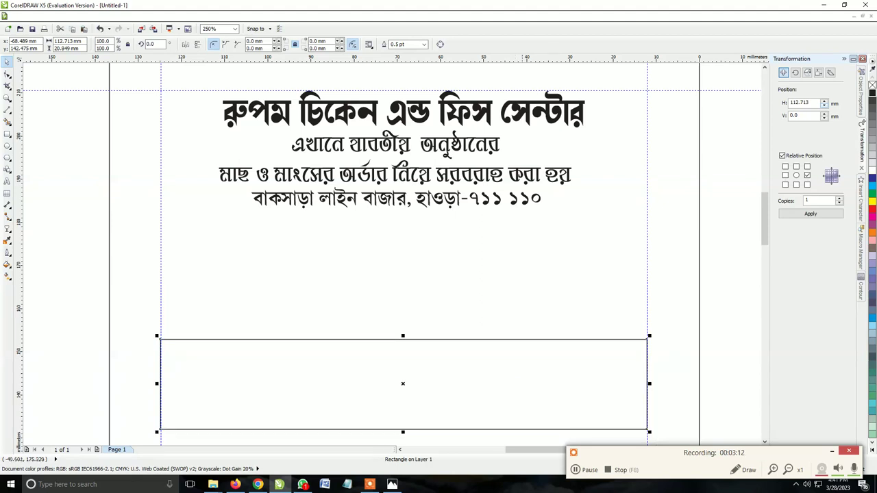
pyautogui.click(455, 199)
pyautogui.scroll(2, 455, 199)
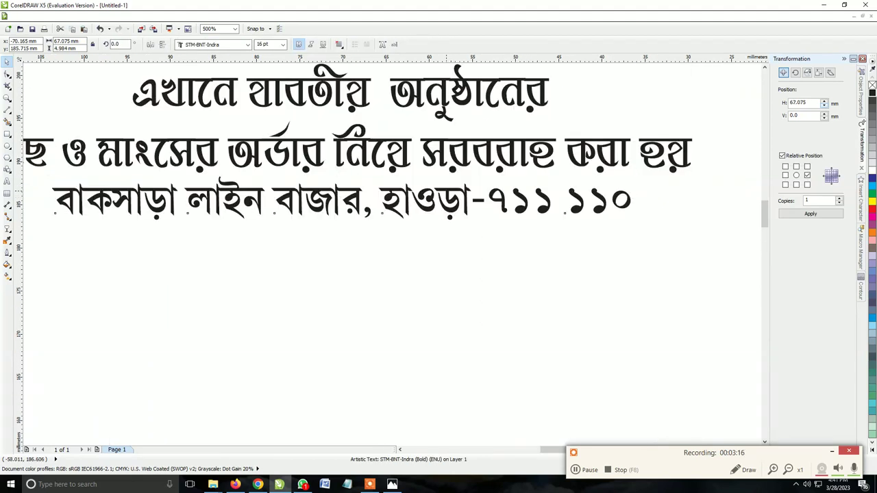
pyautogui.scroll(-2, 445, 199)
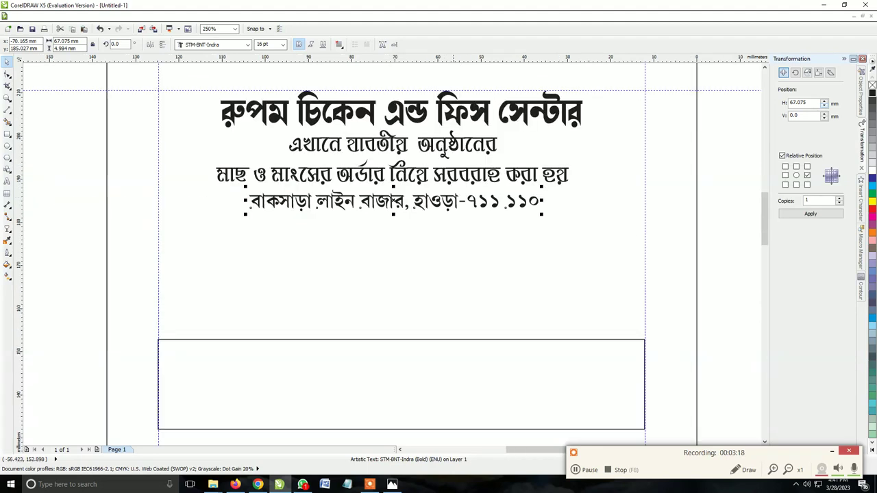
pyautogui.keyDown('shift'); pyautogui.click(400, 340); pyautogui.keyUp('shift')
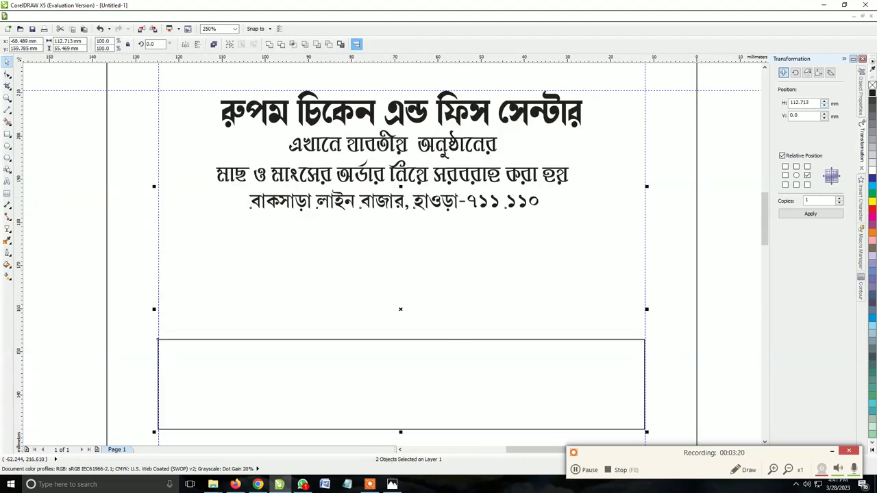
pyautogui.click(357, 44)
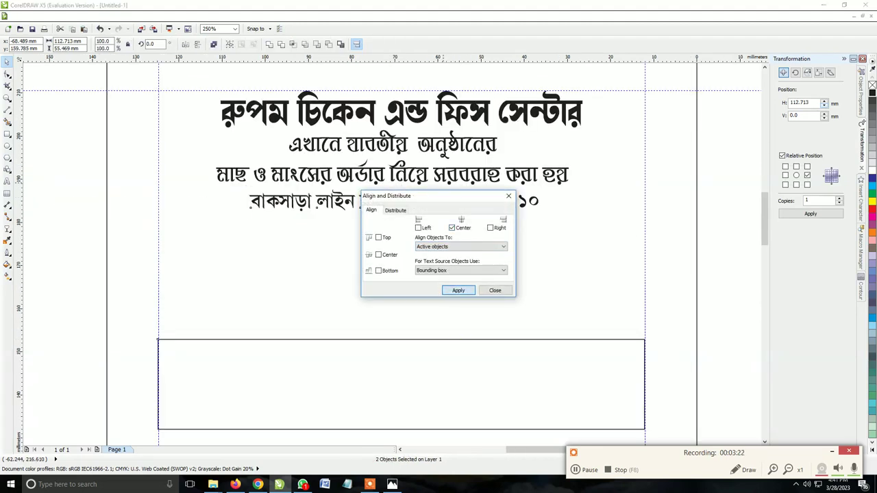
pyautogui.press('Escape')
pyautogui.scroll(-2, 370, 263)
pyautogui.press('Escape')
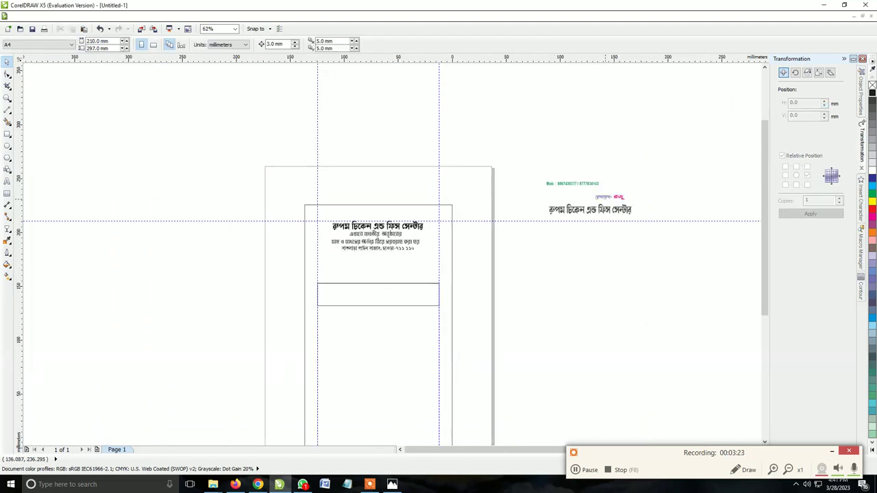
# Step: Move the magenta contact name and label under the address, colour them black, group, and enlarge to about 106%
pyautogui.click(609, 198)
pyautogui.keyDown('shift'); pyautogui.click(623, 197); pyautogui.keyUp('shift')
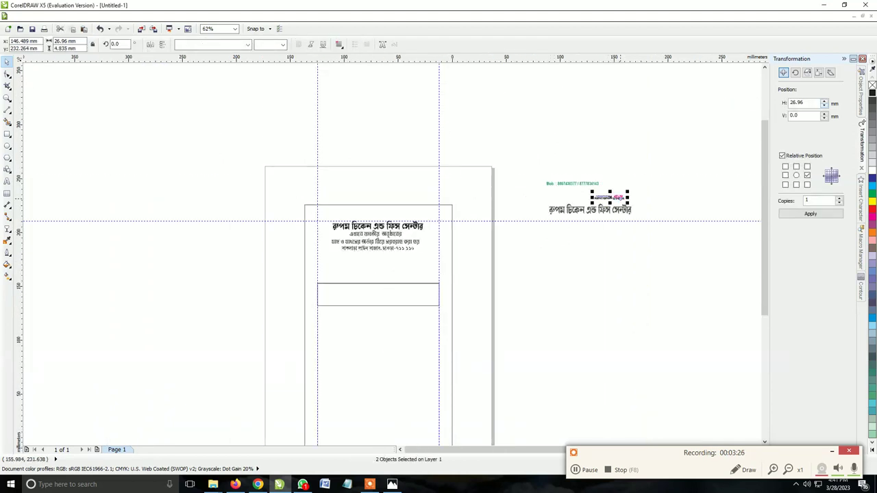
pyautogui.moveTo(609, 197); pyautogui.dragTo(367, 254)
pyautogui.scroll(2, 381, 255)
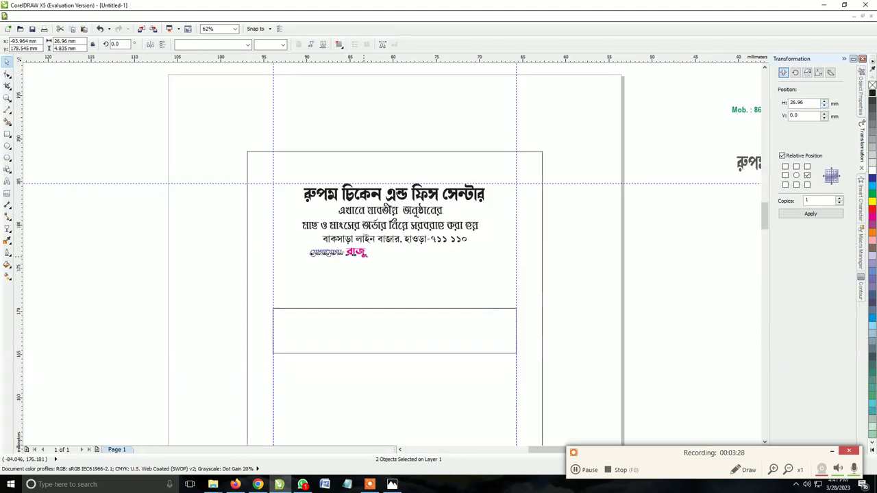
pyautogui.scroll(3, 381, 255)
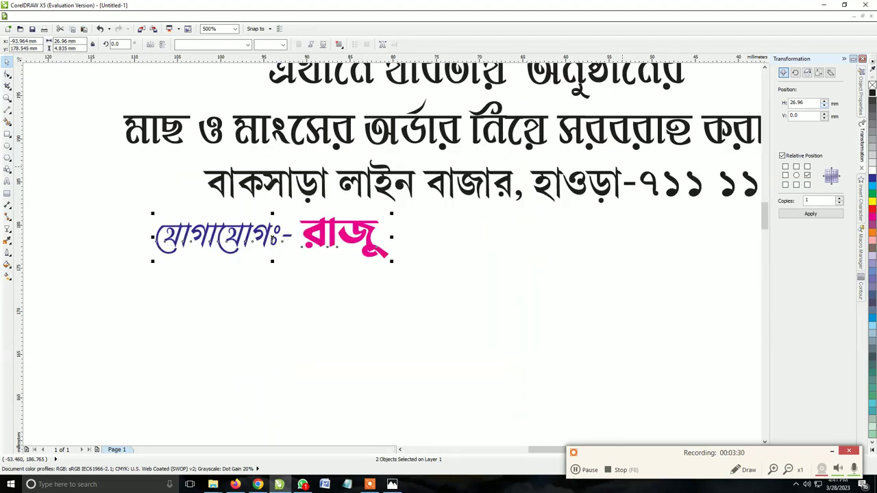
pyautogui.click(872, 92)
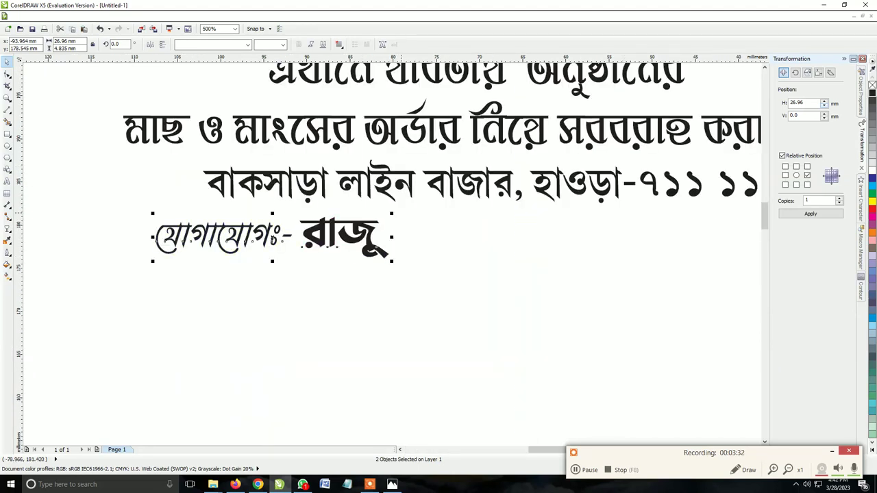
pyautogui.hotkey('ctrl', 'g')
pyautogui.scroll(-2, 288, 189)
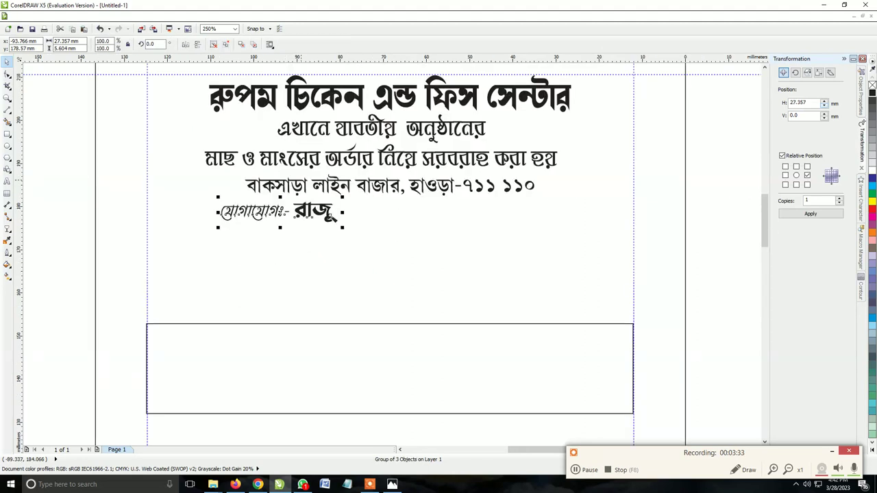
pyautogui.moveTo(343, 226); pyautogui.dragTo(350, 229)
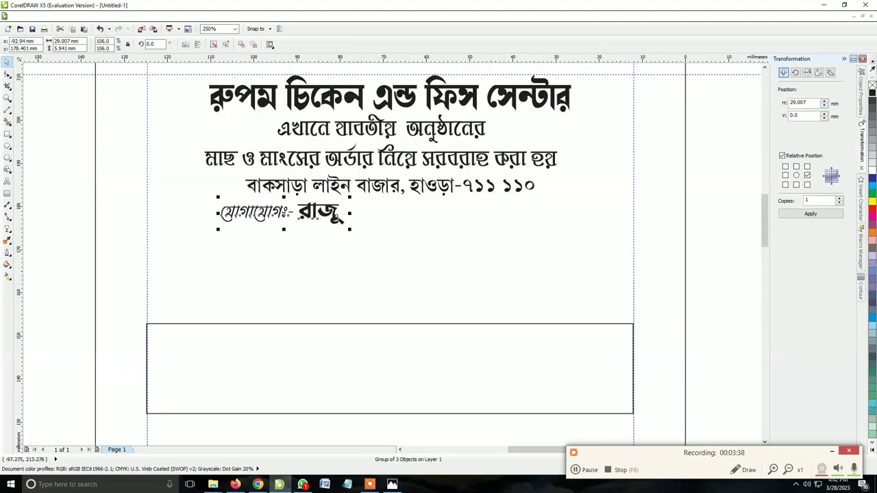
pyautogui.press('Escape')
# Step: Select the contact person's name and undo an accidental nudge, keeping it in place
pyautogui.scroll(4, 341, 223)
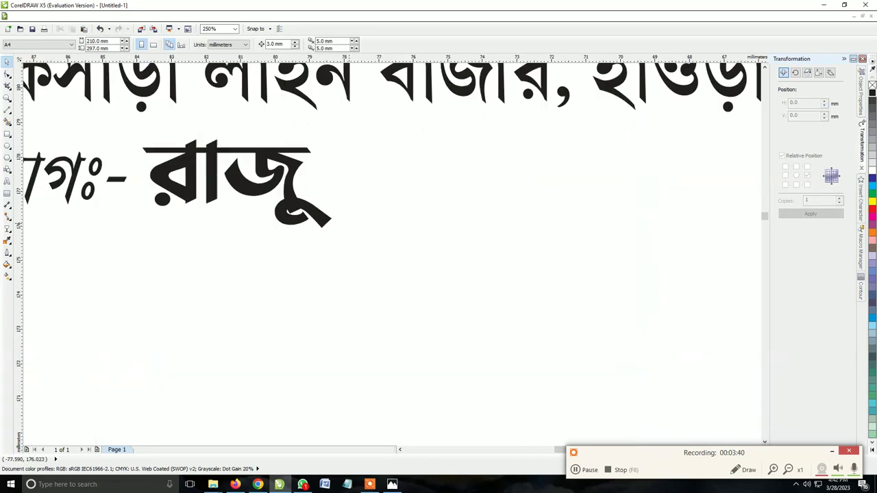
pyautogui.scroll(4, 342, 226)
pyautogui.press('Tab')
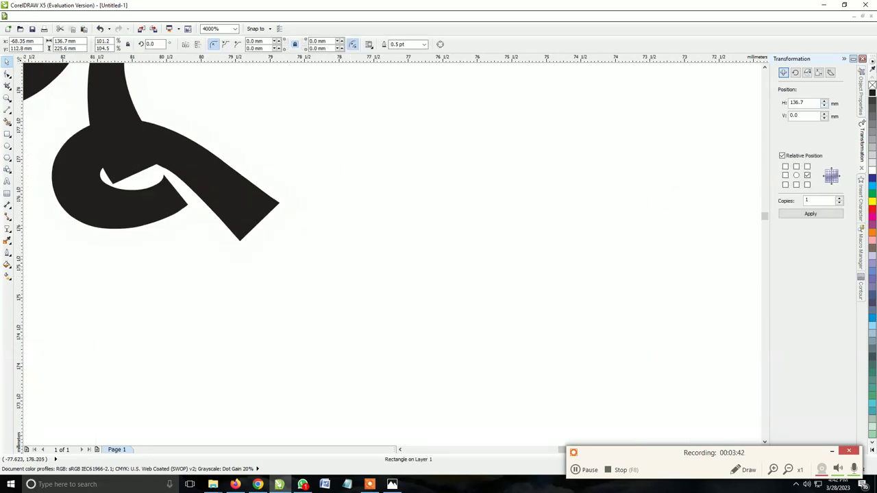
pyautogui.scroll(3, 164, 179)
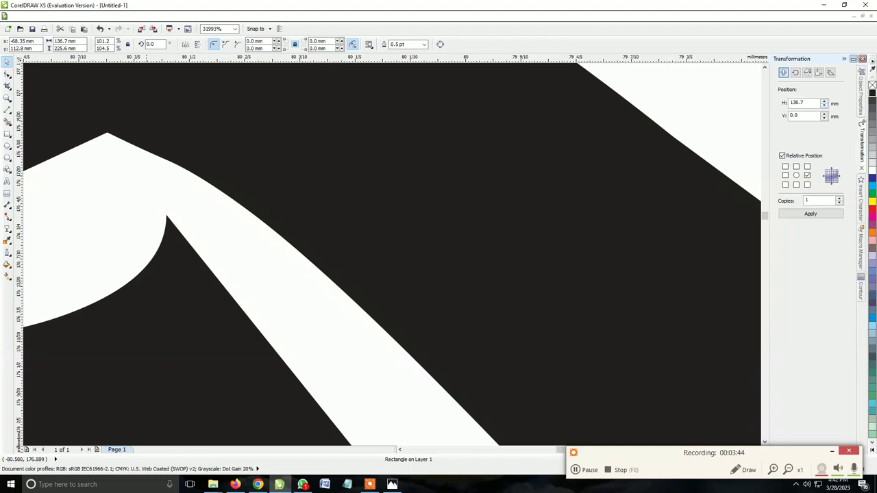
pyautogui.scroll(-5, 164, 179)
pyautogui.scroll(-1, 164, 180)
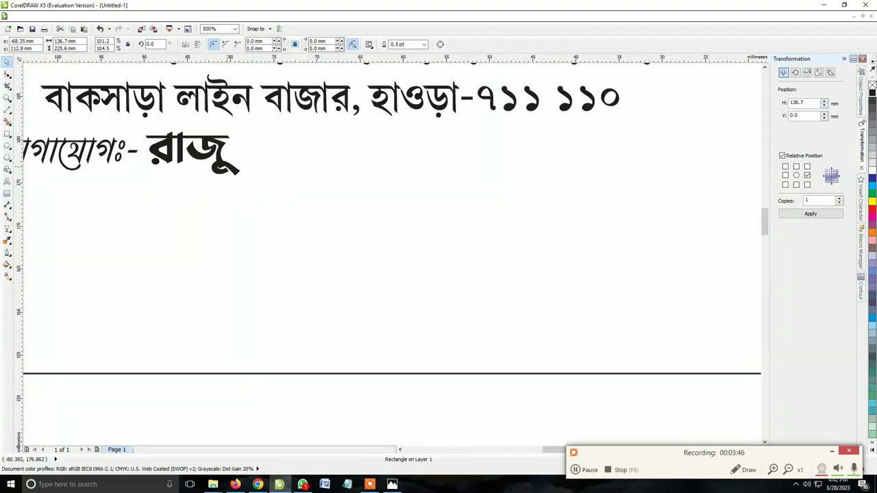
pyautogui.click(185, 163)
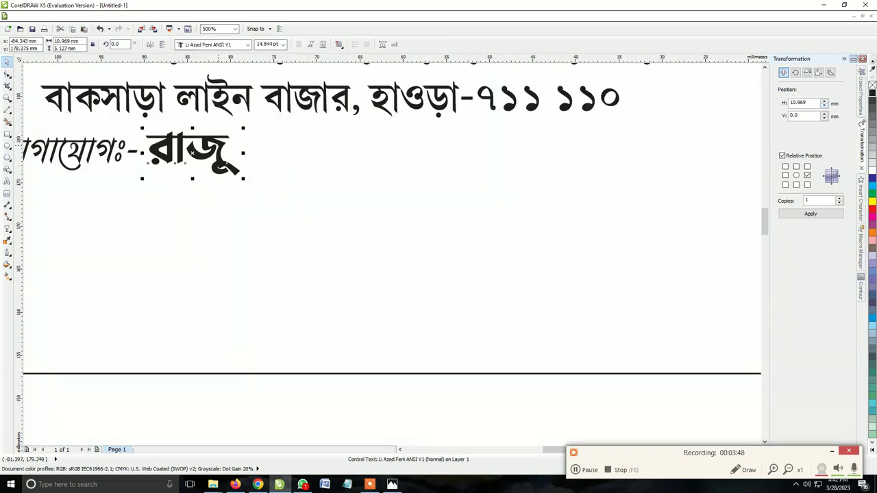
pyautogui.moveTo(185, 163); pyautogui.dragTo(191, 169)
pyautogui.hotkey('ctrl', 'z')
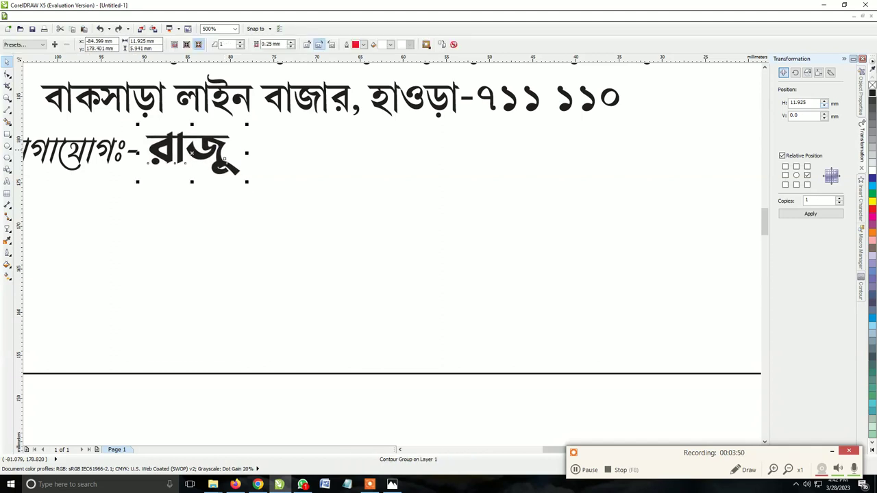
pyautogui.scroll(-3, 223, 159)
pyautogui.scroll(2, 224, 159)
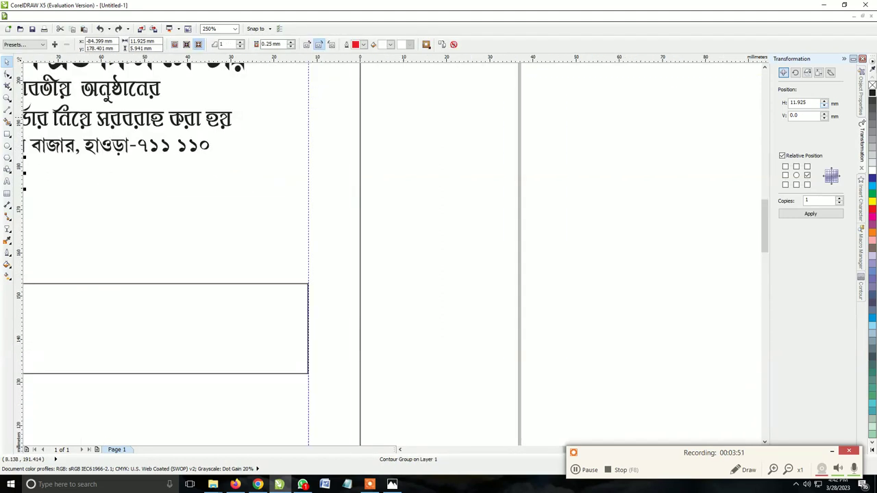
pyautogui.scroll(-4, 223, 159)
# Step: Recolour the Mob. phone-number text from green to black and place it beside the contact name
pyautogui.click(426, 147)
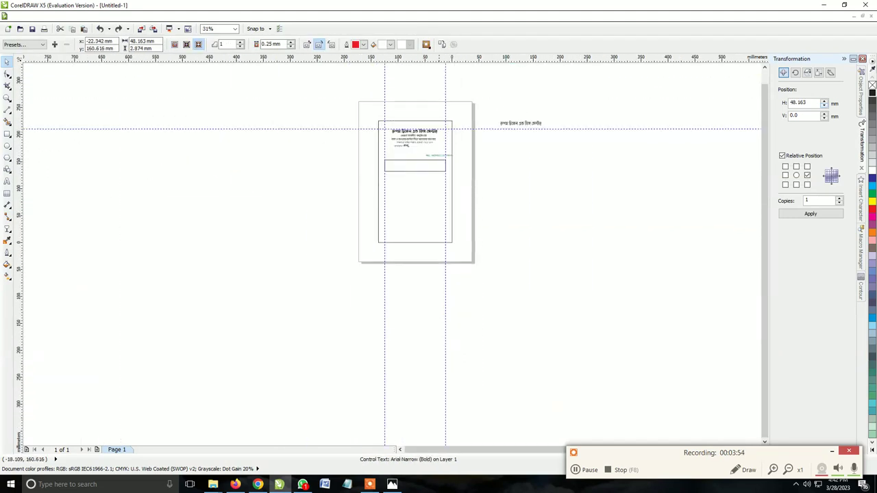
pyautogui.scroll(2, 427, 147)
pyautogui.scroll(8, 396, 146)
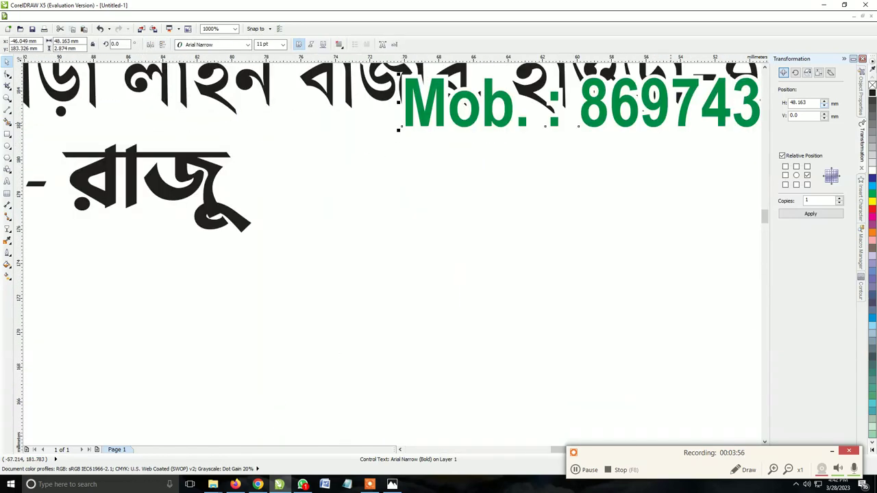
pyautogui.scroll(4, 442, 81)
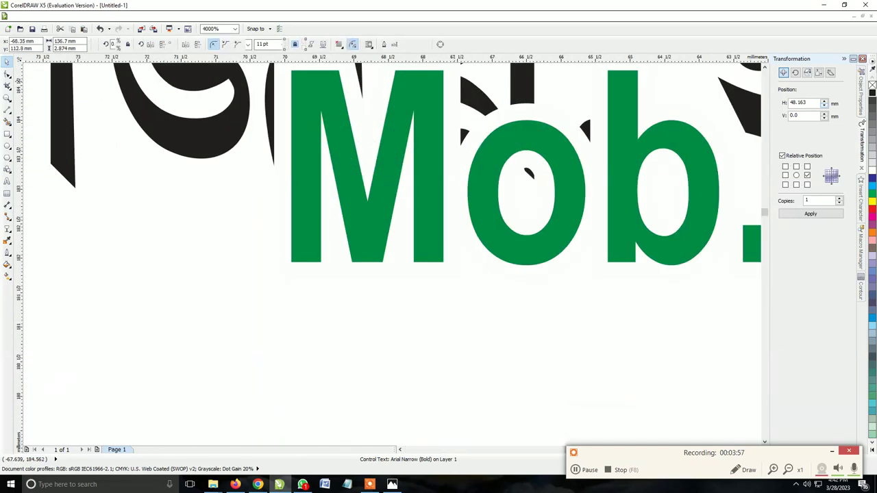
pyautogui.click(442, 81)
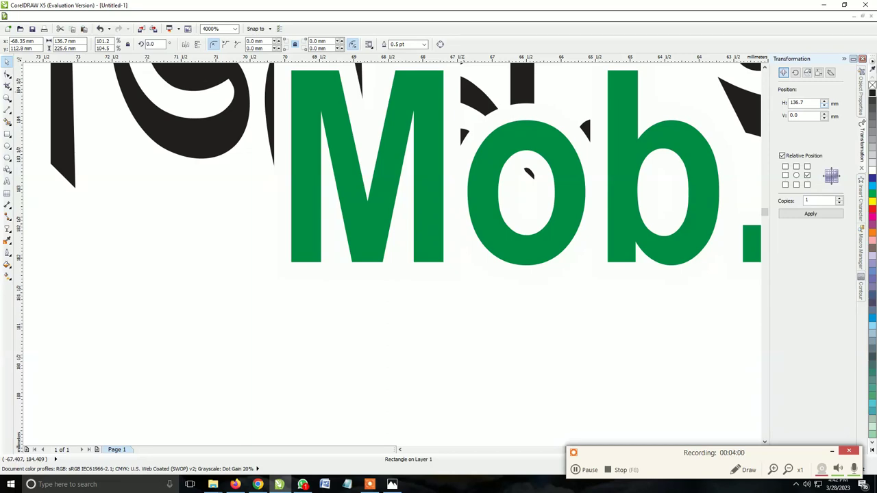
pyautogui.scroll(-8, 317, 202)
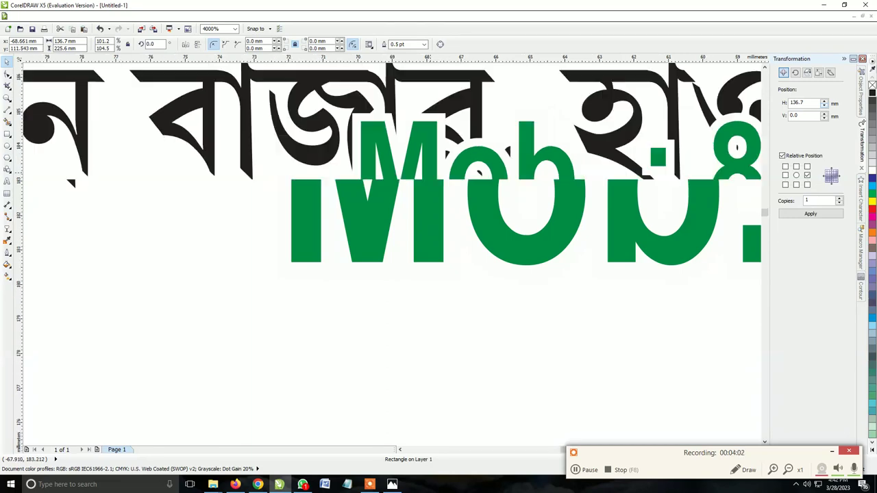
pyautogui.scroll(5, 317, 202)
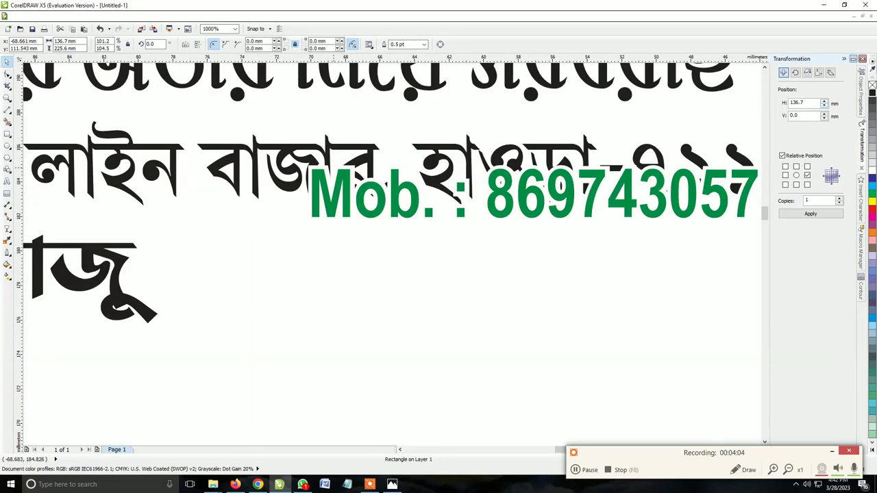
pyautogui.scroll(4, 333, 168)
pyautogui.click(227, 373)
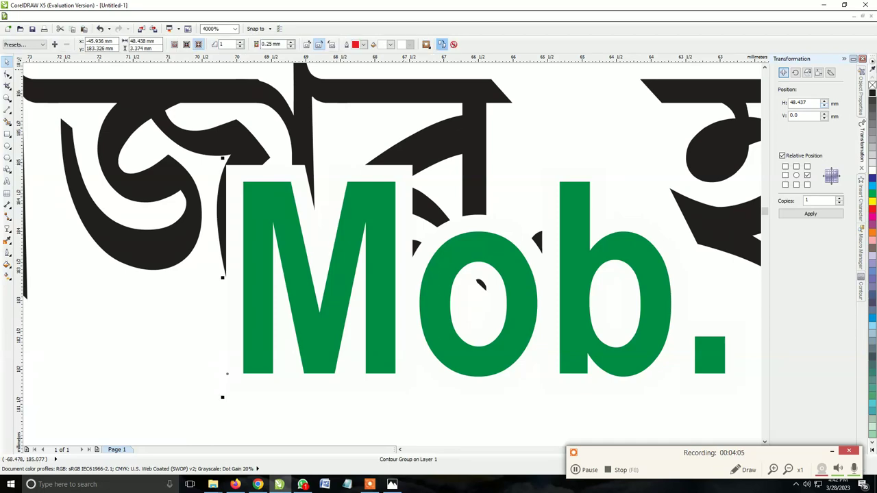
pyautogui.scroll(-6, 411, 130)
pyautogui.click(397, 133)
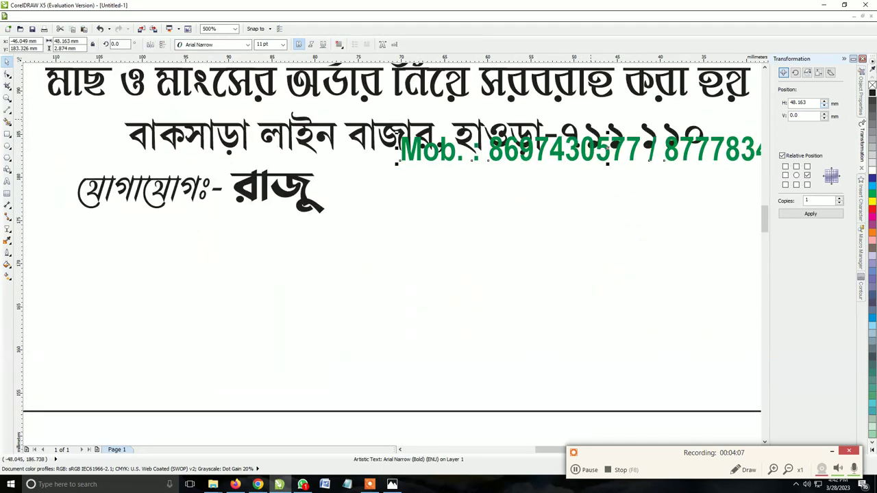
pyautogui.hotkey('ctrl', 'z')
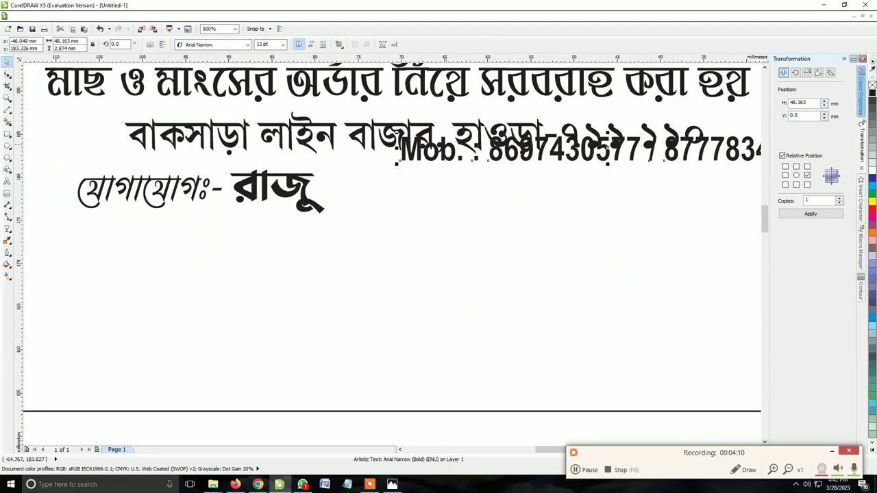
pyautogui.moveTo(446, 143); pyautogui.dragTo(412, 181)
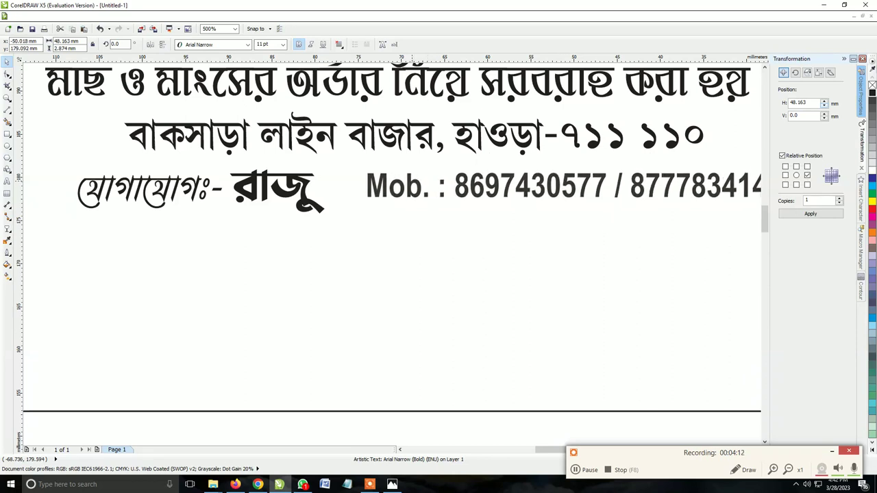
# Step: Draw a star, fill it solid black with no outline, and set it between the name and Mob. numbers
pyautogui.click(7, 159)
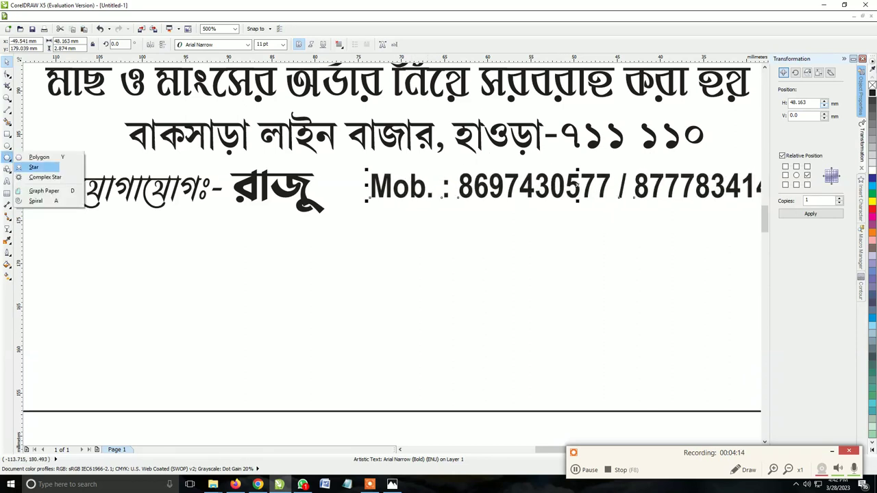
pyautogui.click(33, 168)
pyautogui.scroll(3, 339, 185)
pyautogui.moveTo(287, 151); pyautogui.dragTo(402, 260)
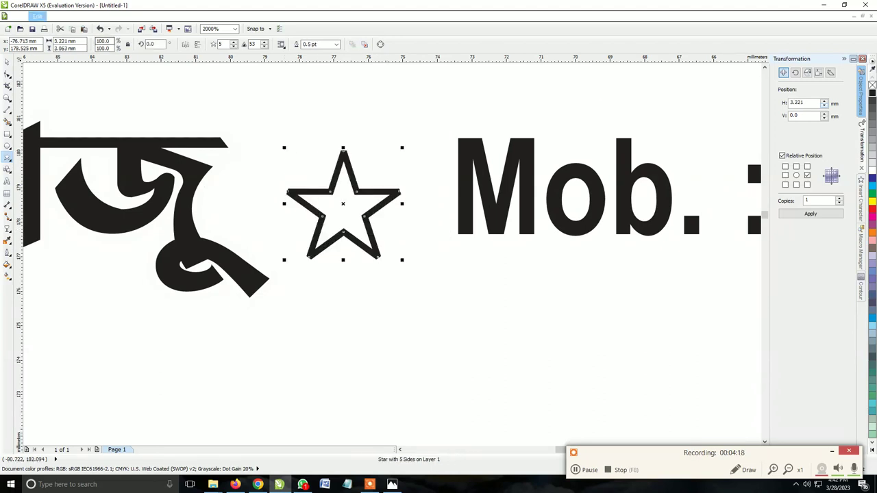
pyautogui.click(7, 62)
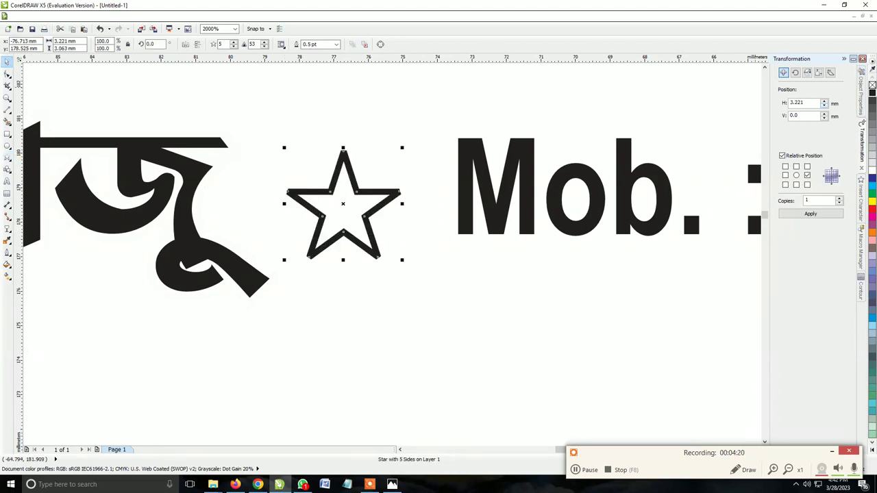
pyautogui.click(872, 93)
pyautogui.rightClick(872, 84)
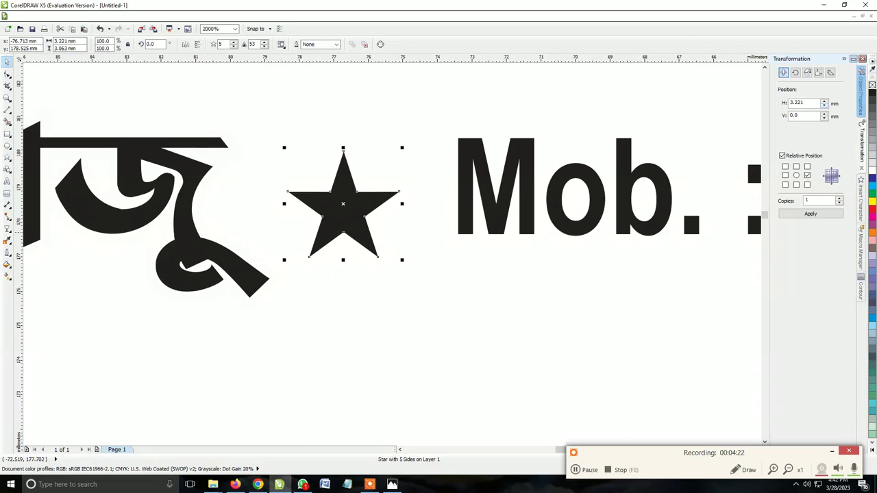
pyautogui.moveTo(361, 209); pyautogui.dragTo(353, 192)
pyautogui.scroll(-5, 352, 191)
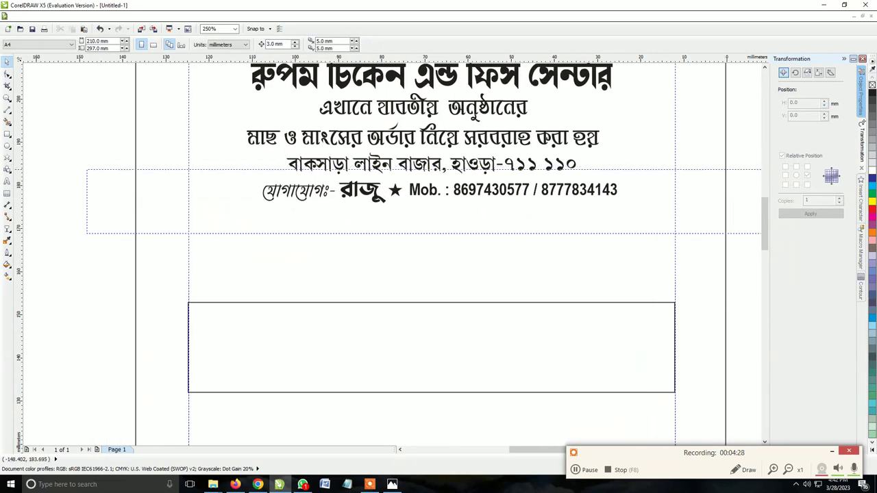
# Step: Group and slightly enlarge the contact line, then swap it above the address line under the service text
pyautogui.moveTo(616, 170); pyautogui.dragTo(205, 214)
pyautogui.hotkey('ctrl', 'g')
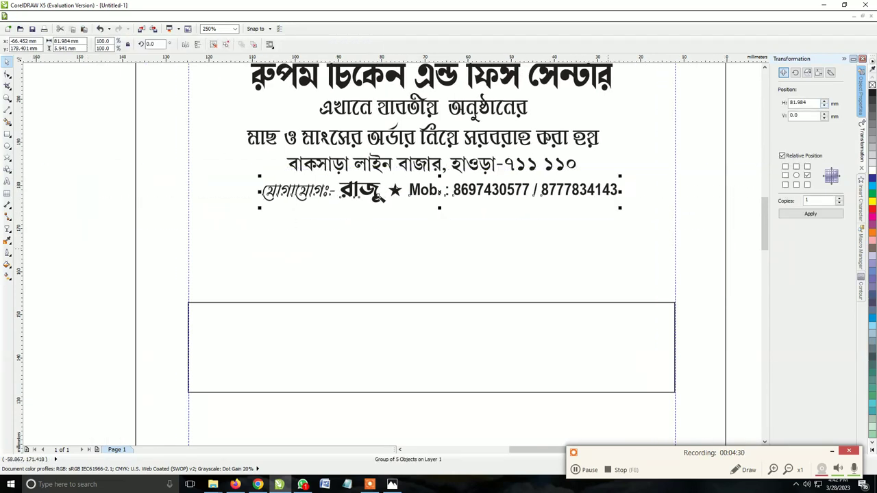
pyautogui.moveTo(620, 209); pyautogui.dragTo(636, 209)
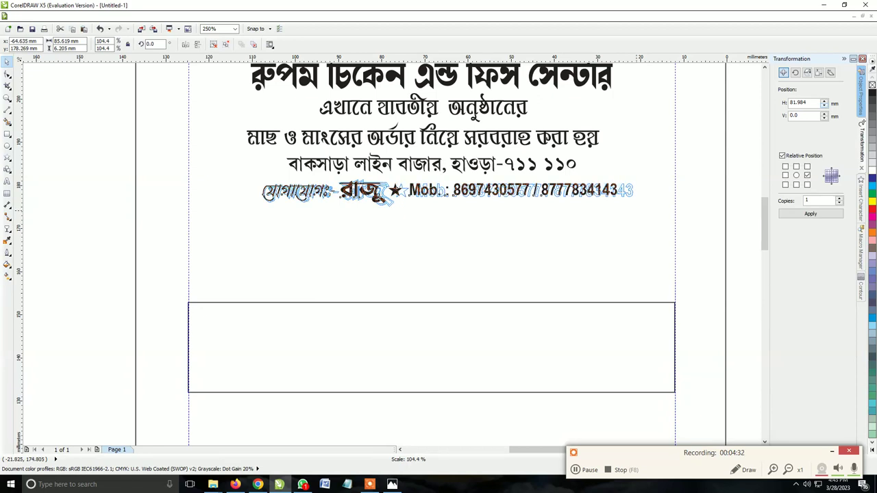
pyautogui.moveTo(429, 165); pyautogui.dragTo(427, 236)
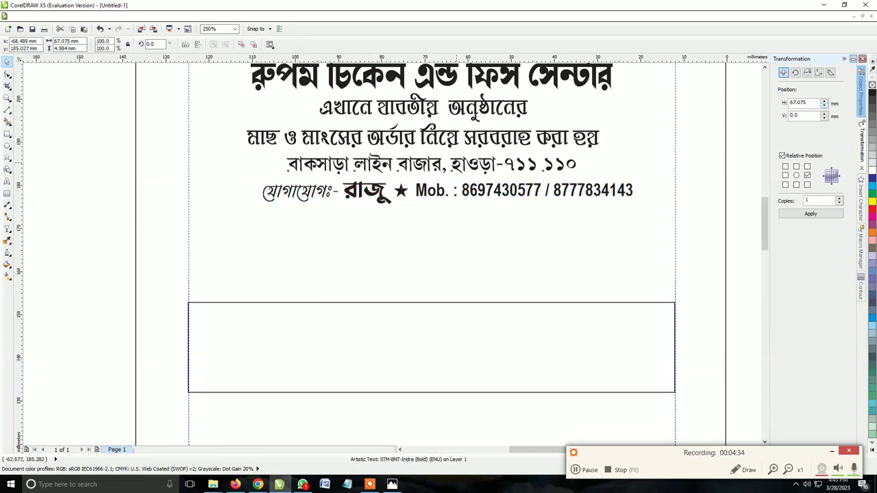
pyautogui.moveTo(361, 190); pyautogui.dragTo(348, 164)
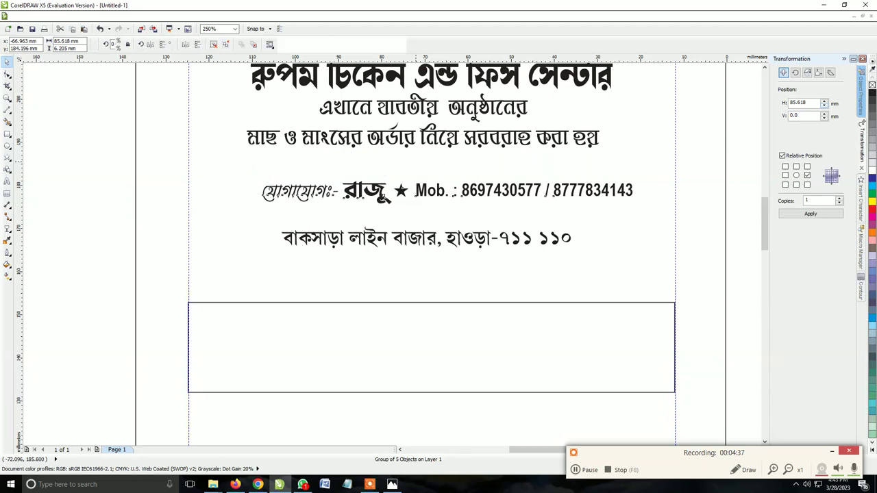
pyautogui.click(7, 181)
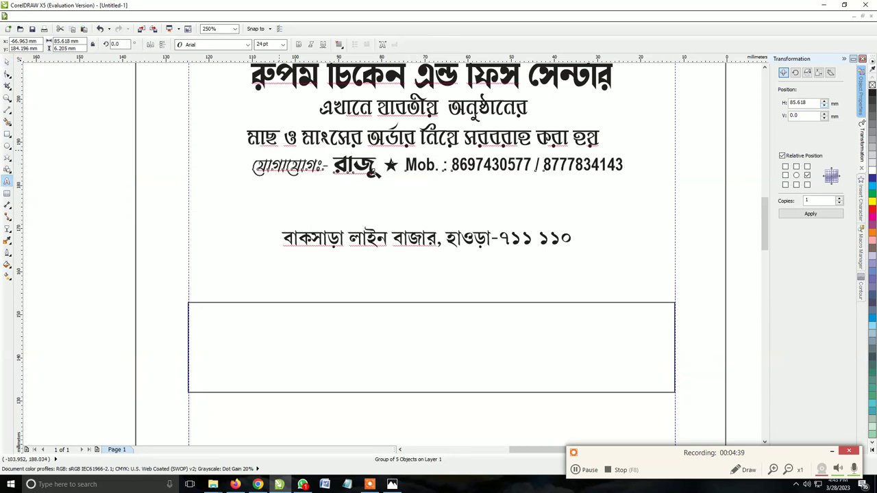
# Step: Join the two service lines into one at 14 pt, then resize it to span the margins at about 17.6 pt
pyautogui.click(248, 136)
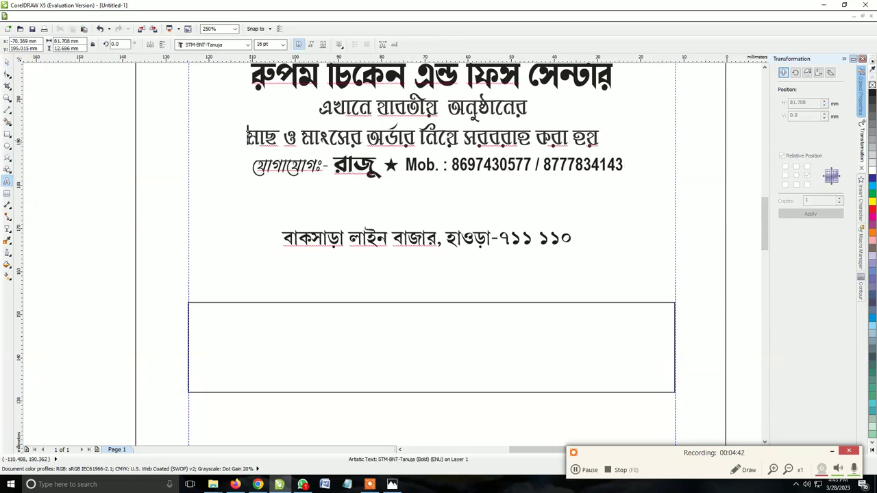
pyautogui.press('BackSpace')
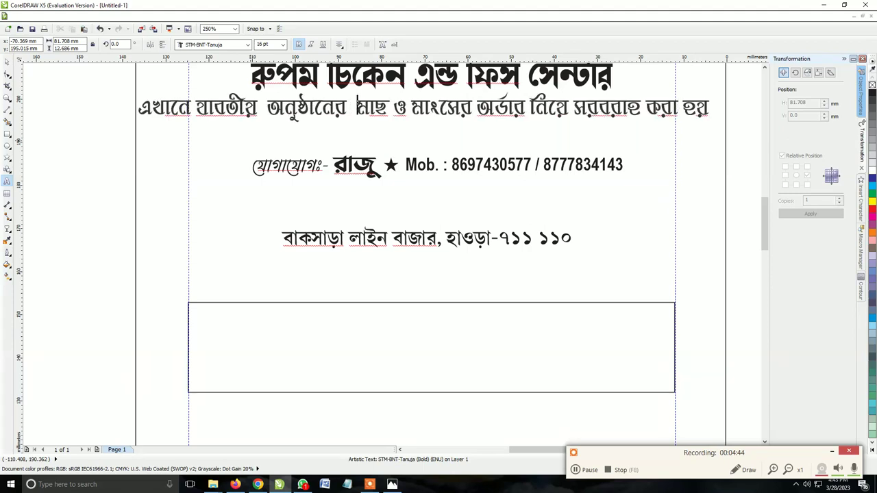
pyautogui.click(7, 62)
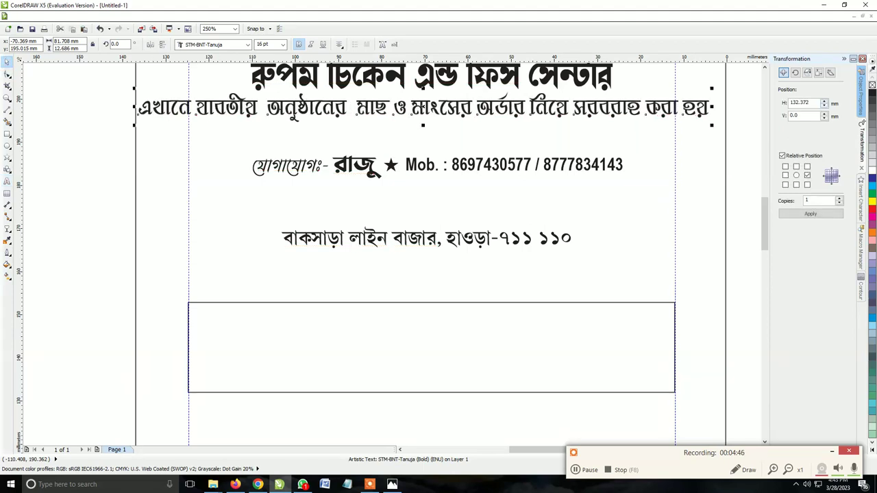
pyautogui.click(271, 44)
pyautogui.write('14')
pyautogui.press('Return')
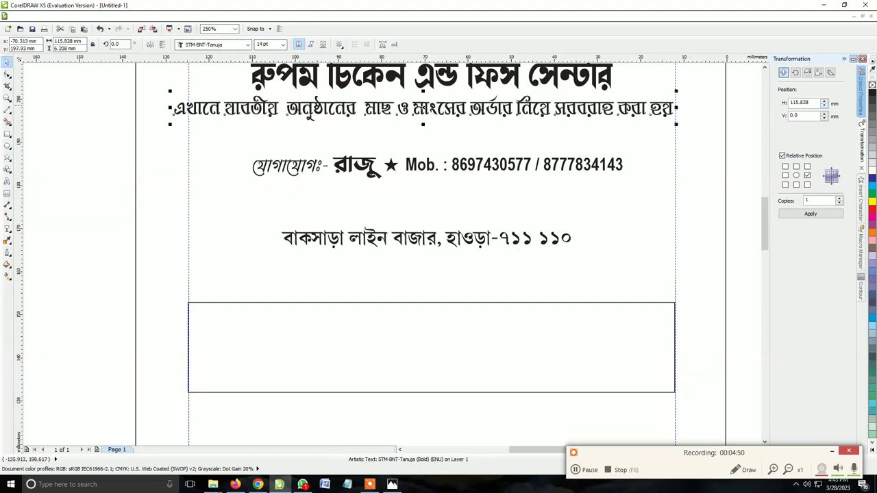
pyautogui.moveTo(170, 107); pyautogui.dragTo(195, 108)
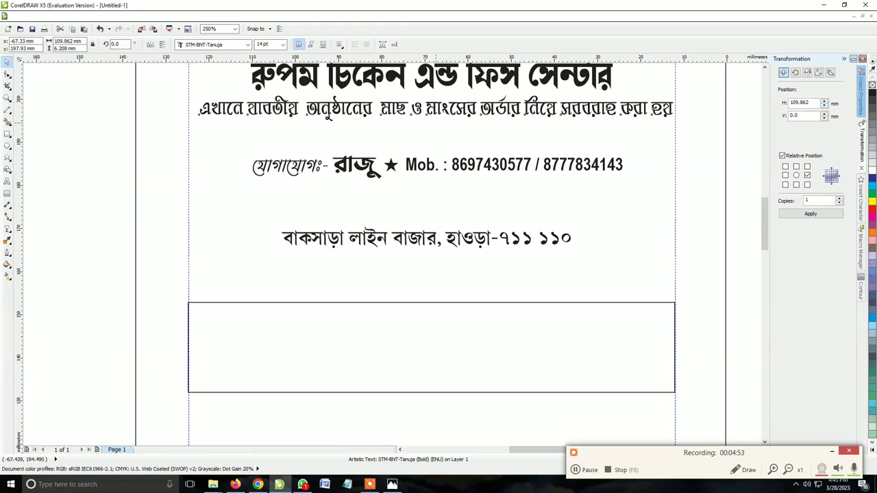
pyautogui.moveTo(436, 125); pyautogui.dragTo(441, 106)
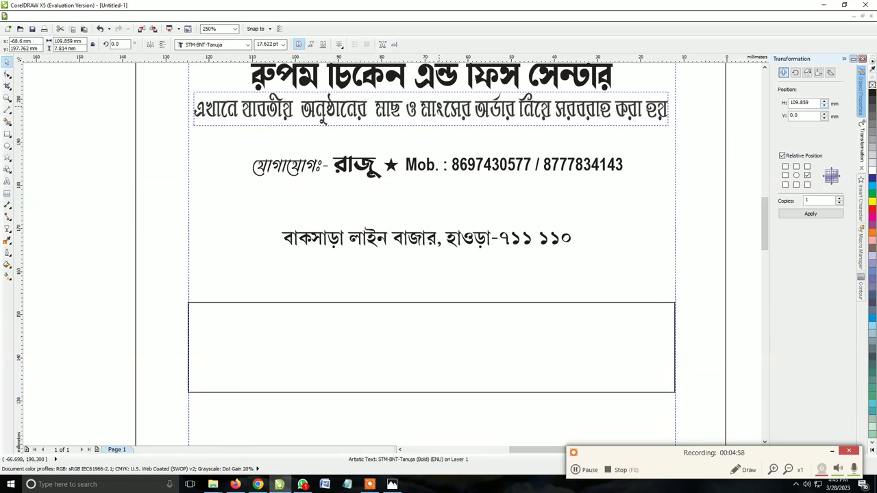
pyautogui.scroll(-3, 313, 111)
pyautogui.scroll(1, 314, 112)
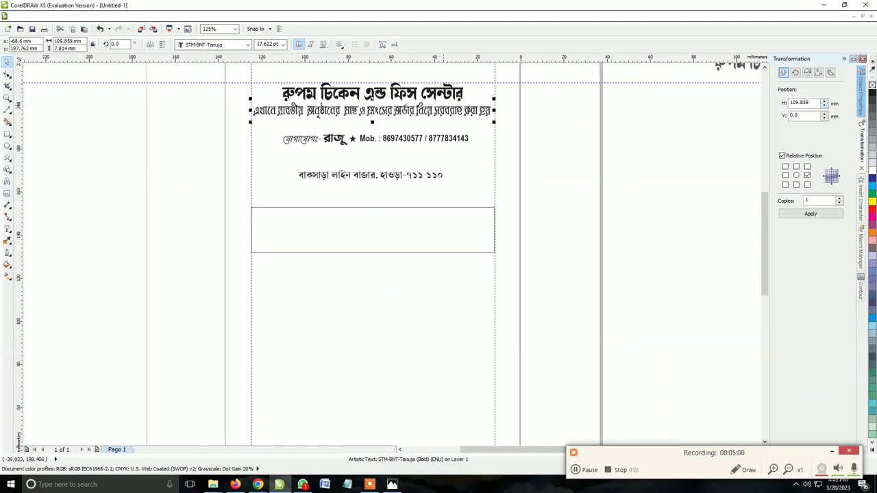
# Step: Centre the selected line horizontally on the box with Align and Distribute
pyautogui.keyDown('shift'); pyautogui.click(411, 252); pyautogui.keyUp('shift')
pyautogui.click(356, 44)
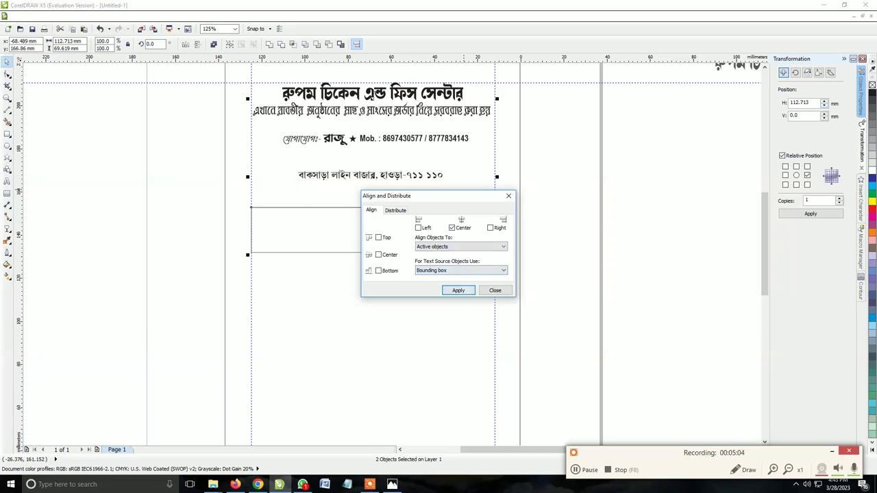
pyautogui.click(458, 290)
pyautogui.click(495, 290)
pyautogui.press('Escape')
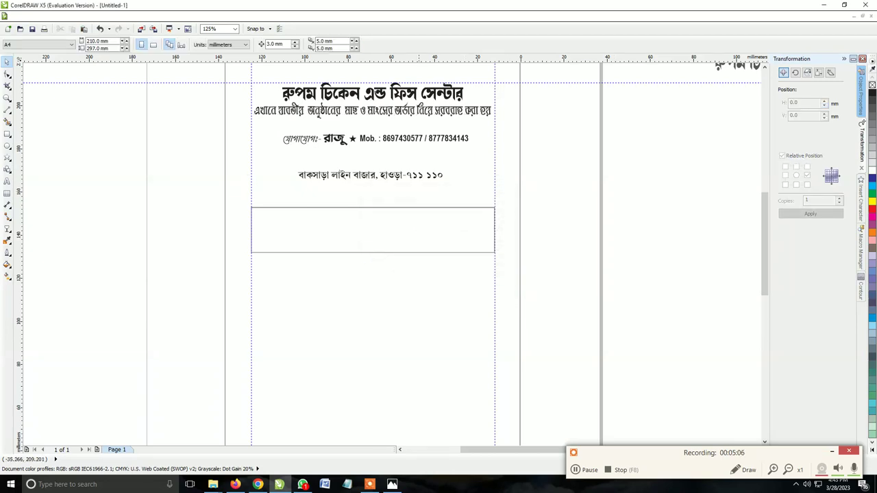
pyautogui.scroll(1, 391, 107)
pyautogui.scroll(1, 391, 107)
pyautogui.scroll(1, 390, 108)
# Step: Move the contact line up slightly and centre it horizontally over the box
pyautogui.click(351, 163)
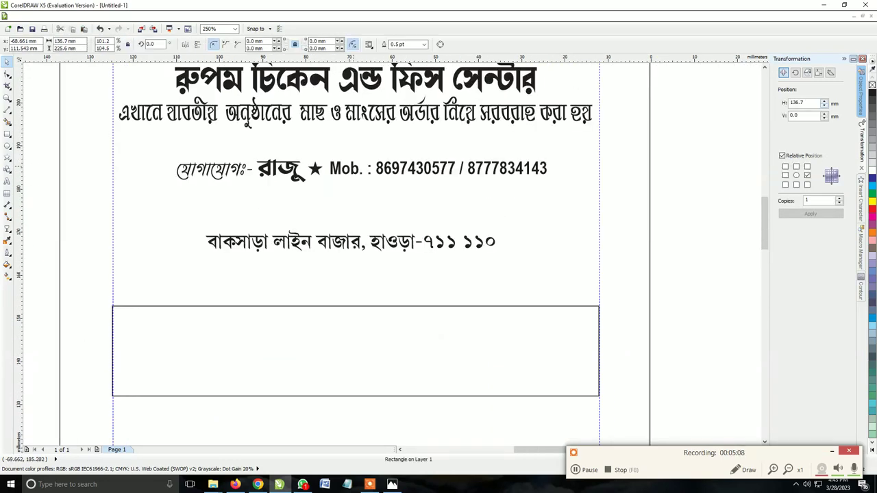
pyautogui.moveTo(281, 167); pyautogui.dragTo(285, 141)
pyautogui.scroll(-2, 356, 140)
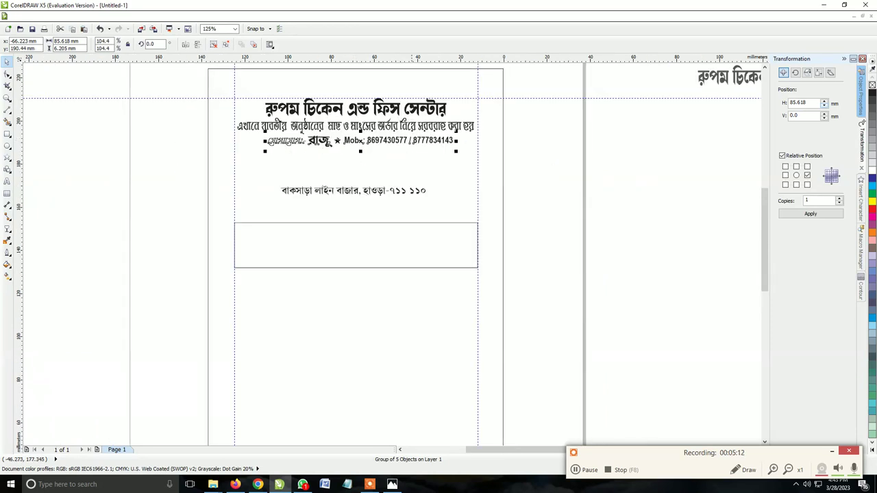
pyautogui.keyDown('shift'); pyautogui.click(234, 222); pyautogui.keyUp('shift')
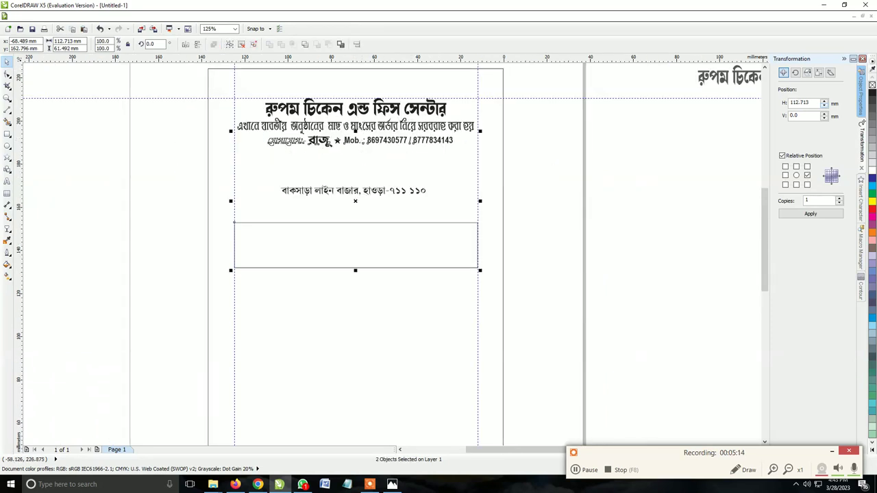
pyautogui.click(356, 44)
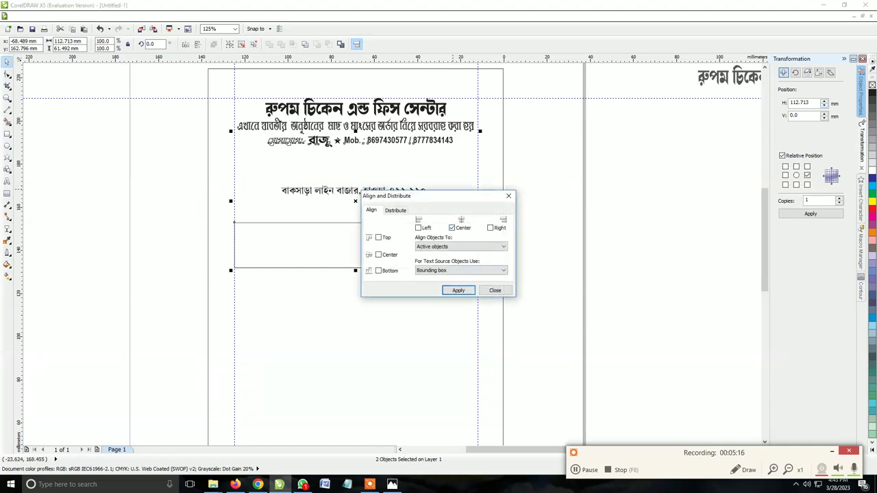
pyautogui.click(458, 290)
pyautogui.click(494, 290)
pyautogui.press('Escape')
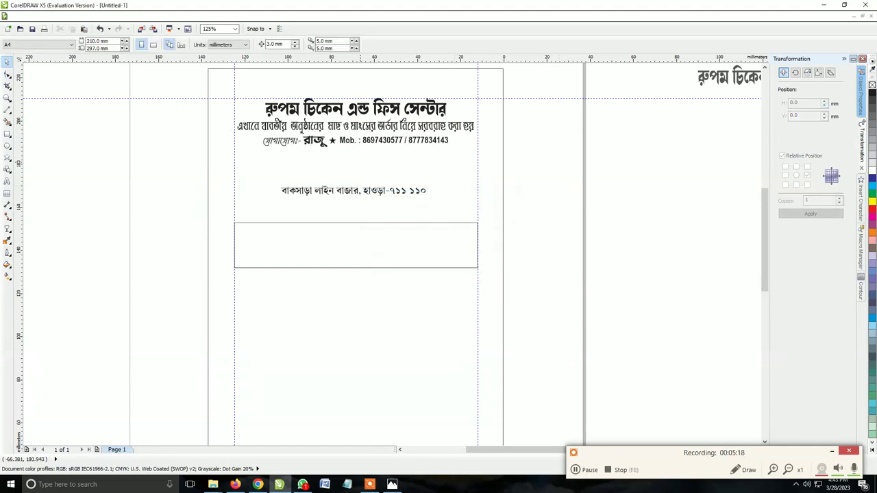
pyautogui.scroll(1, 361, 161)
pyautogui.click(350, 218)
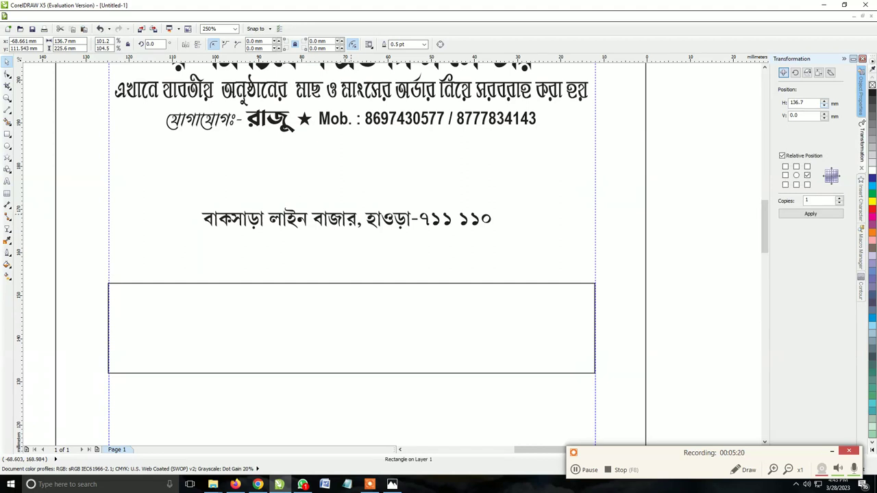
# Step: Set the address line to 12 pt, widen it to about 77.5 mm, and move it higher
pyautogui.doubleClick(260, 44)
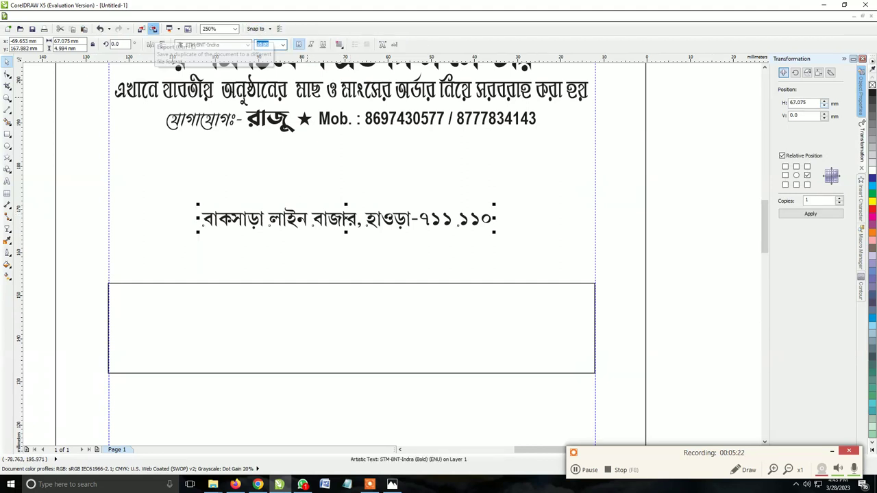
pyautogui.write('12')
pyautogui.press('Return')
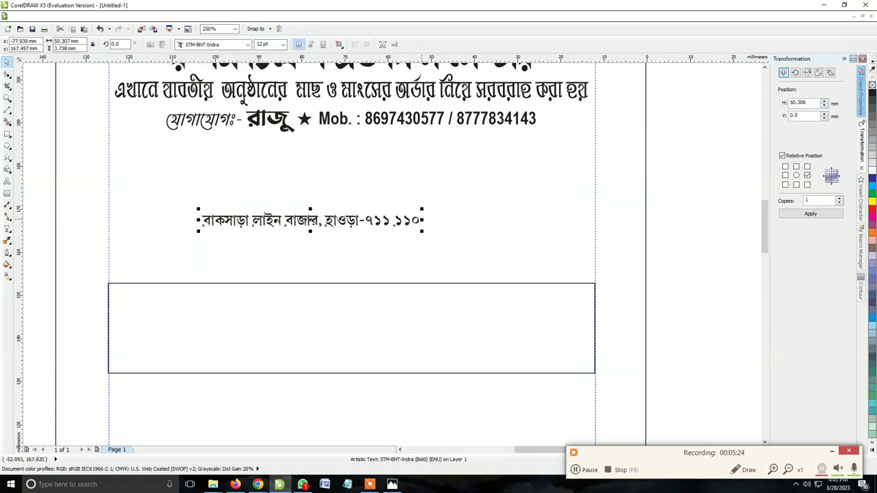
pyautogui.moveTo(422, 219); pyautogui.dragTo(482, 220)
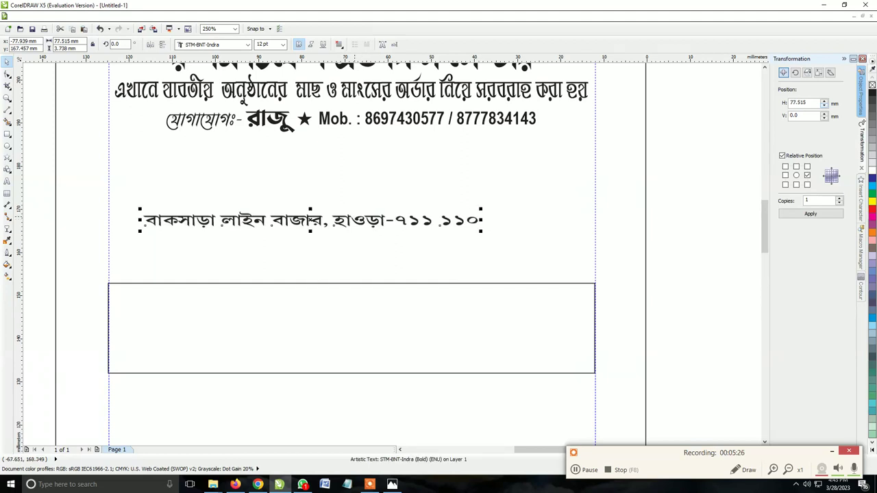
pyautogui.moveTo(306, 219); pyautogui.dragTo(359, 177)
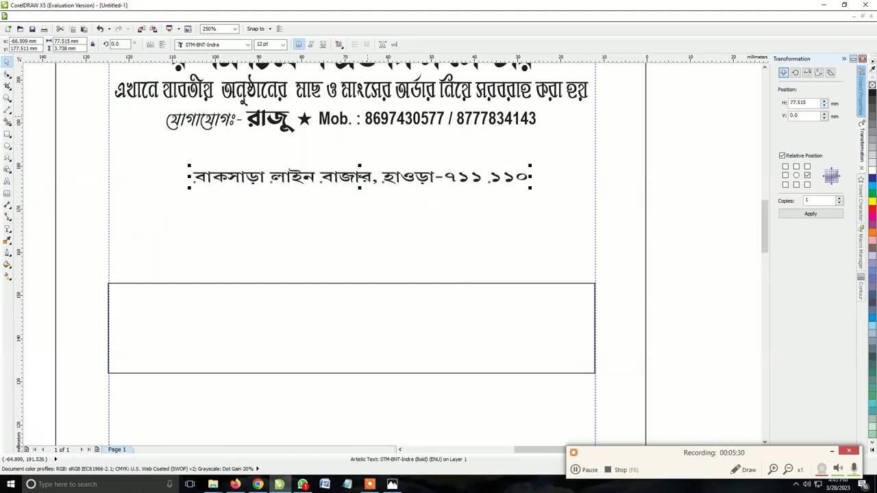
# Step: Nudge the contact and address lines with arrow keys so the address sits above the contact line
pyautogui.press('Tab')
pyautogui.press('Down')
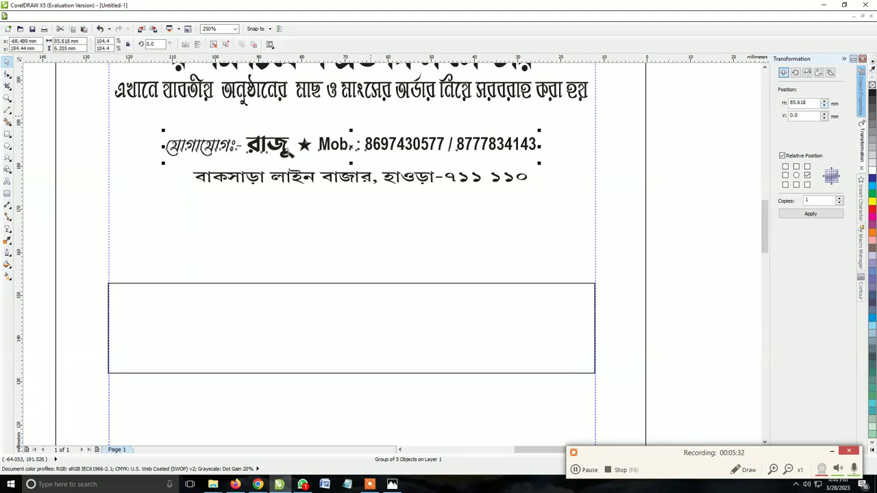
pyautogui.press('Tab')
pyautogui.press('Up')
pyautogui.press('Up')
pyautogui.press('Up')
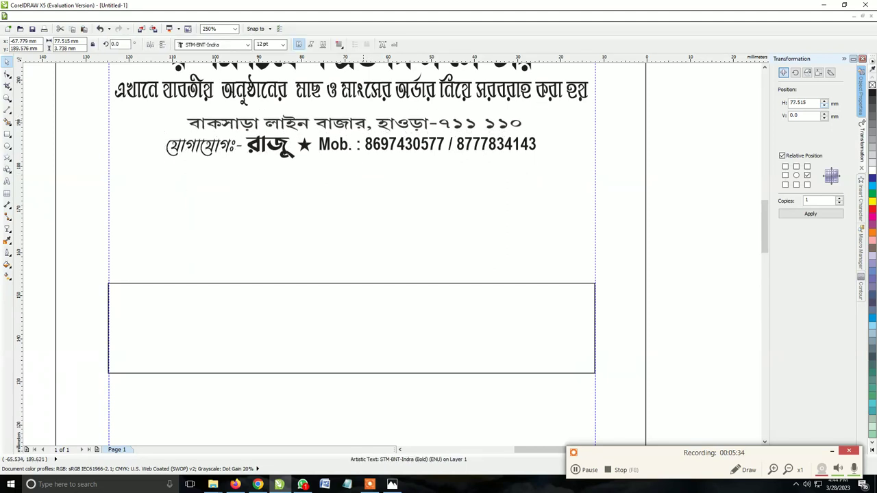
pyautogui.press('Up')
pyautogui.press('Up')
pyautogui.press('Up')
pyautogui.press('Down')
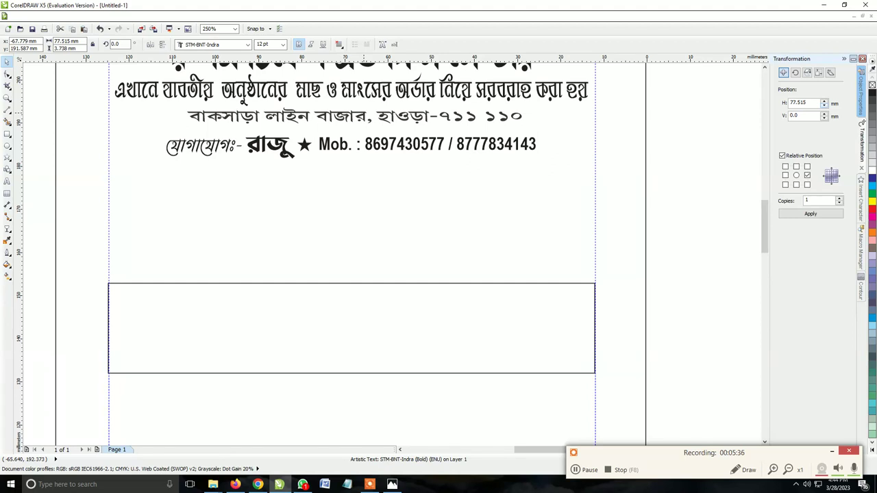
# Step: Centre the address line horizontally over the box below
pyautogui.keyDown('shift'); pyautogui.click(396, 300); pyautogui.keyUp('shift')
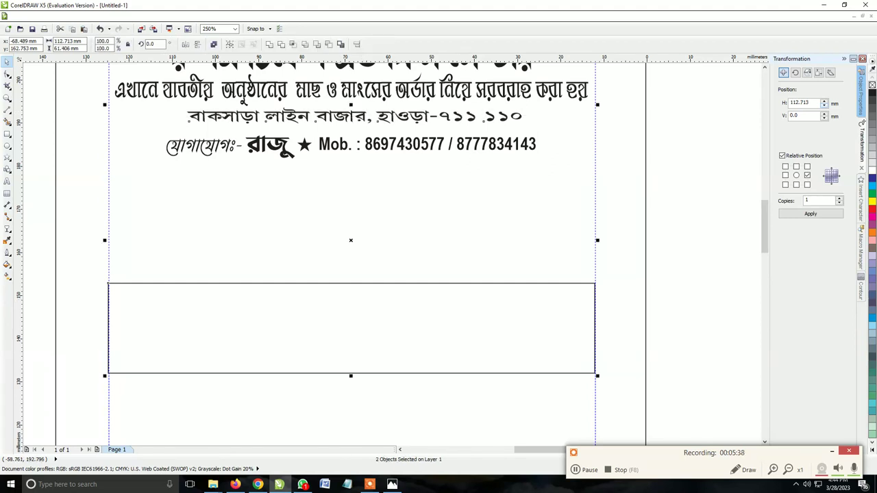
pyautogui.click(356, 44)
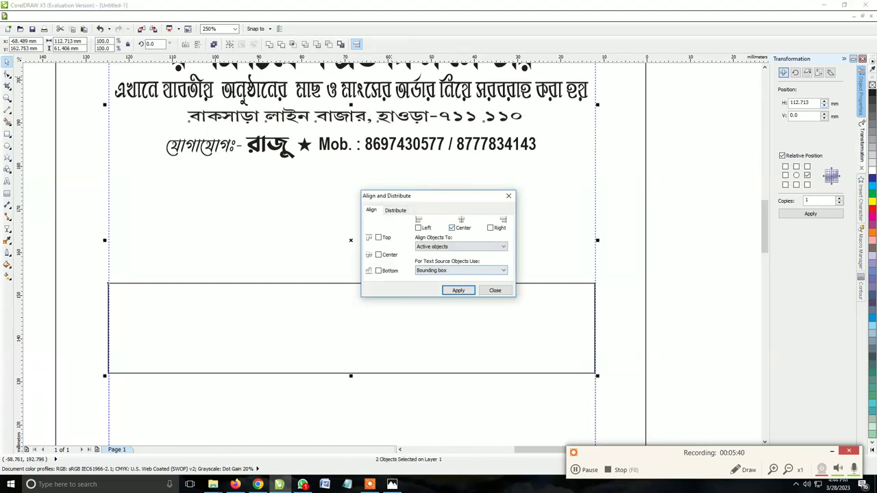
pyautogui.click(457, 290)
pyautogui.click(495, 290)
pyautogui.press('Escape')
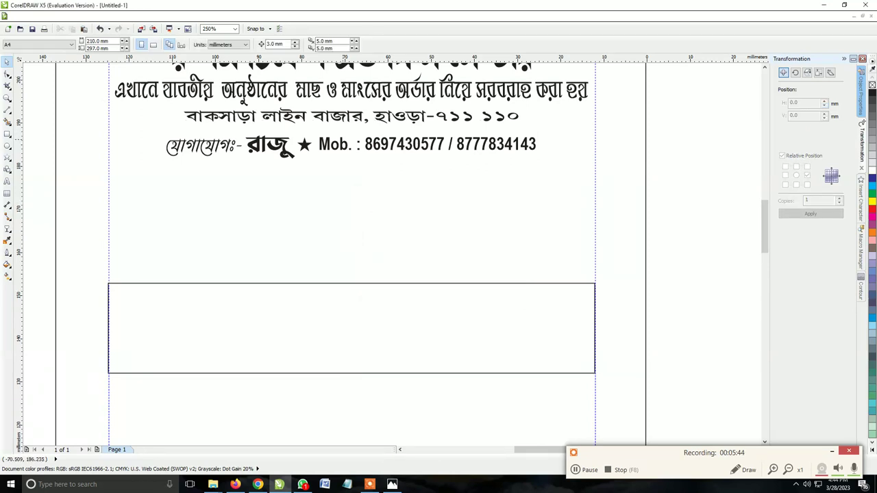
# Step: Centre the contact line horizontally over the box below
pyautogui.click(342, 145)
pyautogui.scroll(2, 342, 143)
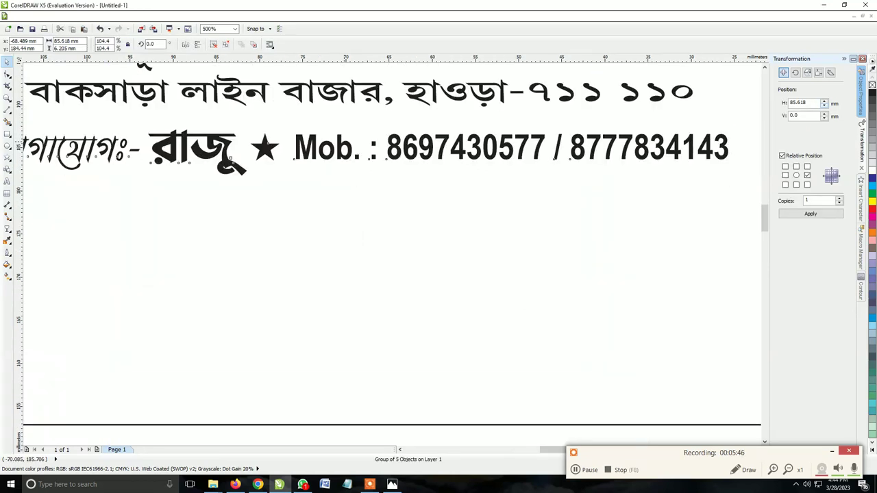
pyautogui.scroll(-2, 342, 145)
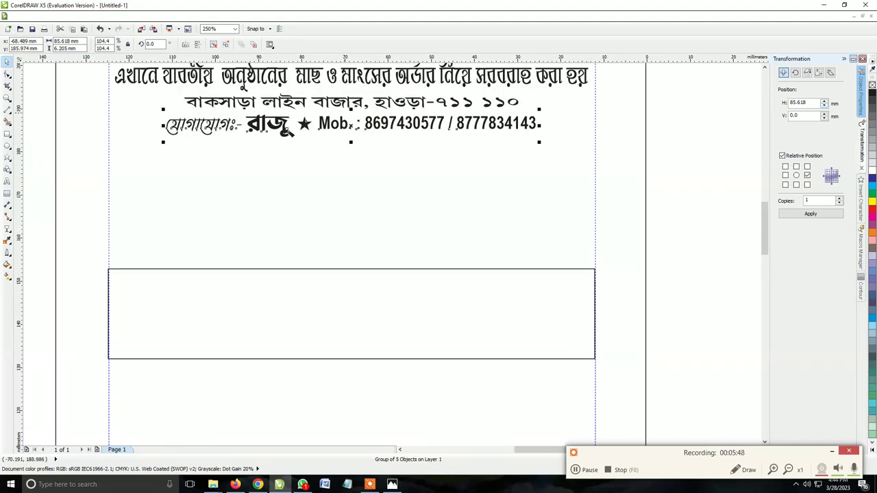
pyautogui.keyDown('shift'); pyautogui.click(375, 269); pyautogui.keyUp('shift')
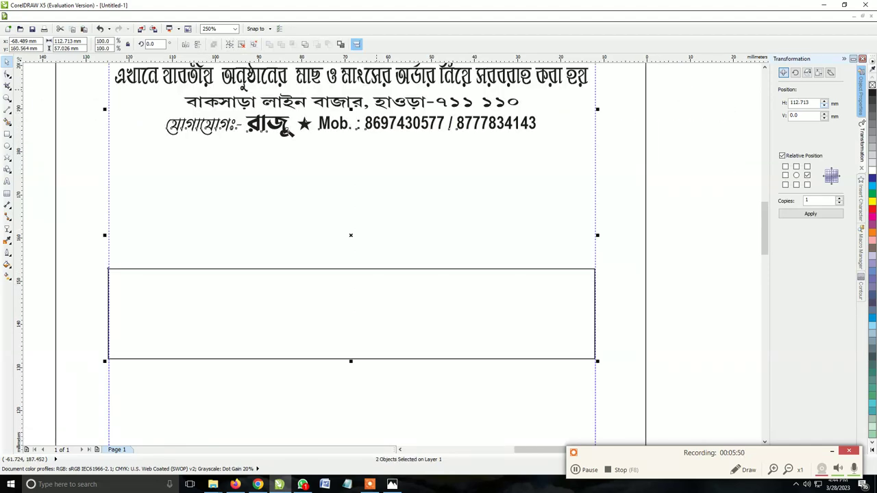
pyautogui.click(356, 44)
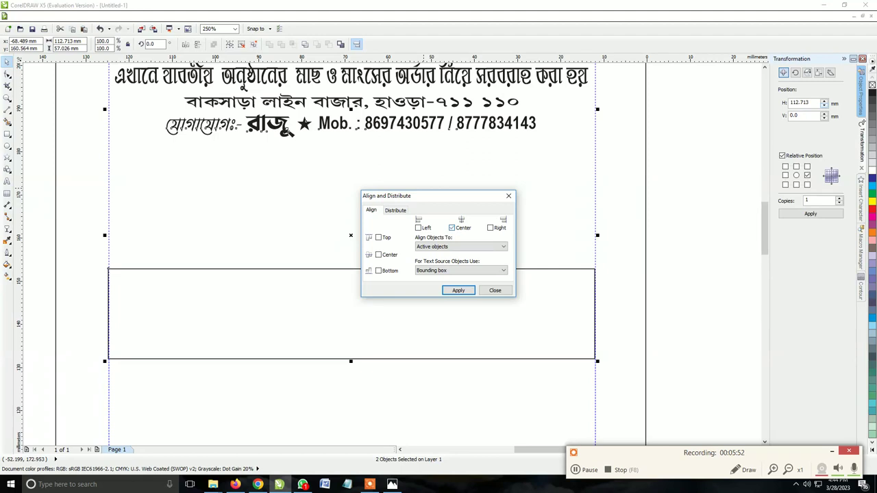
pyautogui.click(458, 290)
pyautogui.click(495, 291)
pyautogui.scroll(-2, 372, 235)
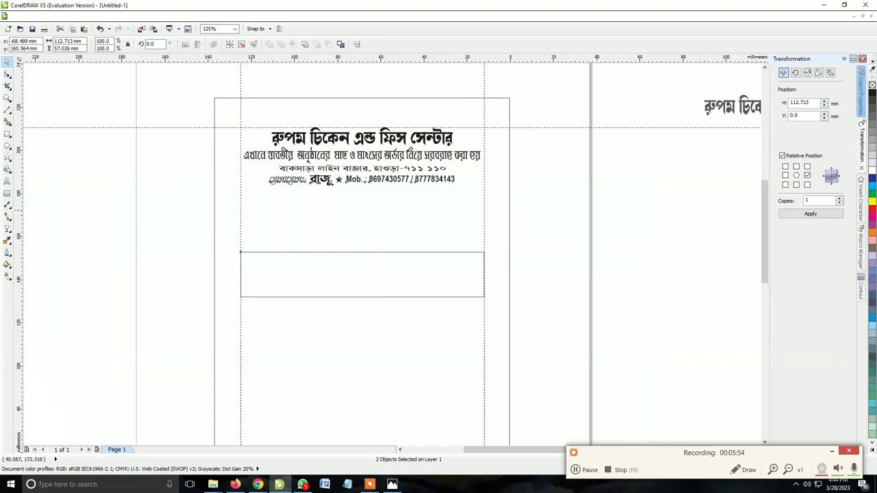
pyautogui.scroll(2, 426, 200)
# Step: Draw a 2.0 pt horizontal line under the contact line, stretched across the full width
pyautogui.press('F5')
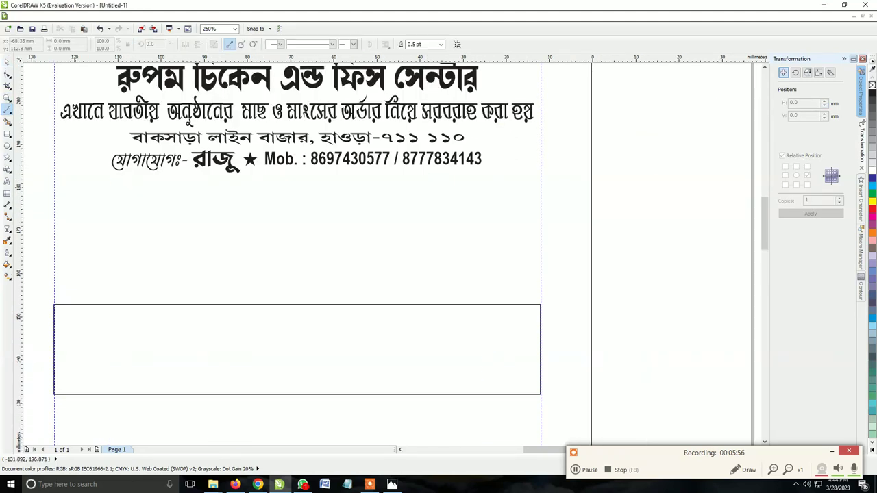
pyautogui.click(112, 163)
pyautogui.click(573, 163)
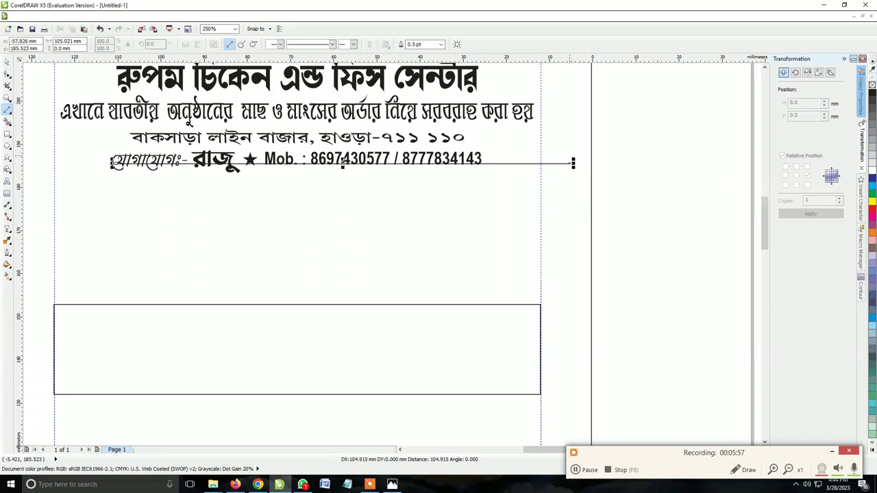
pyautogui.click(7, 60)
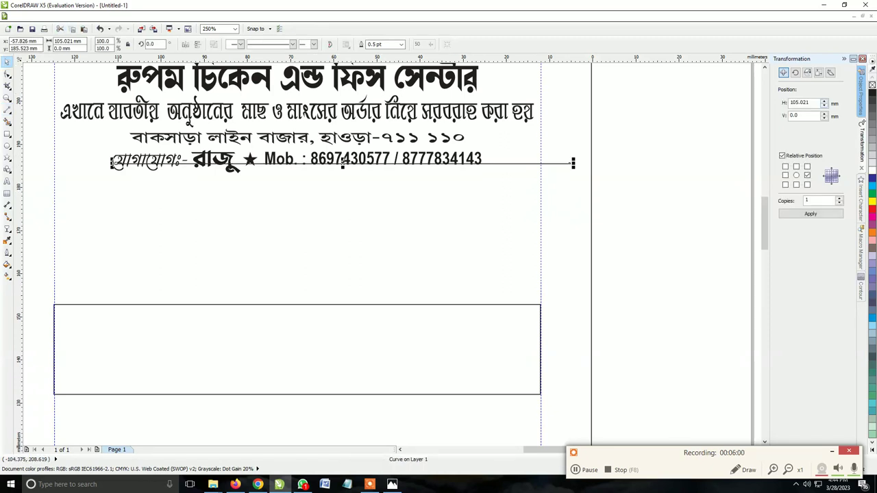
pyautogui.click(401, 44)
pyautogui.click(384, 85)
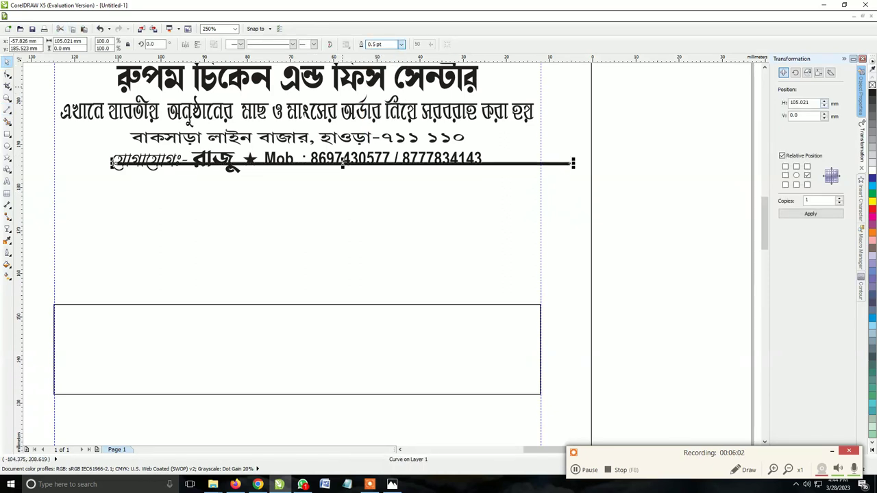
pyautogui.moveTo(312, 163)
pyautogui.mouseDown()
pyautogui.moveTo(265, 194)
pyautogui.moveTo(238, 176)
pyautogui.mouseUp()
pyautogui.scroll(3, 87, 172)
pyautogui.scroll(-3, 245, 188)
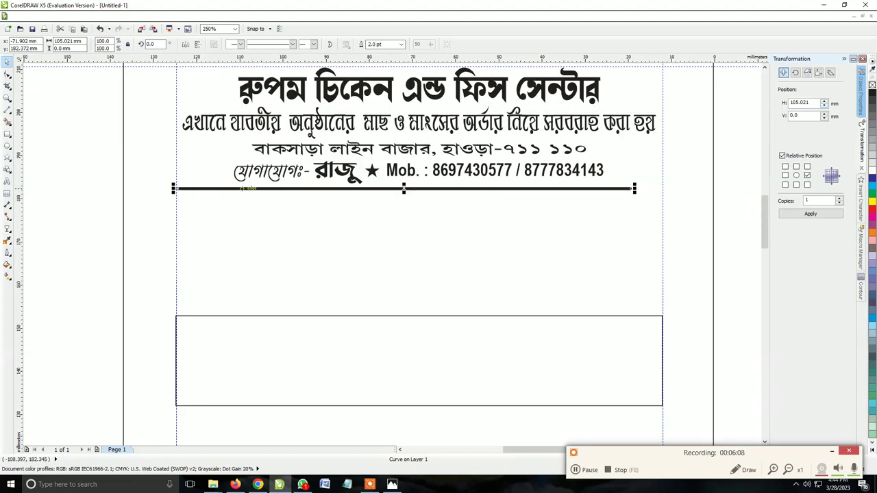
pyautogui.scroll(3, 205, 187)
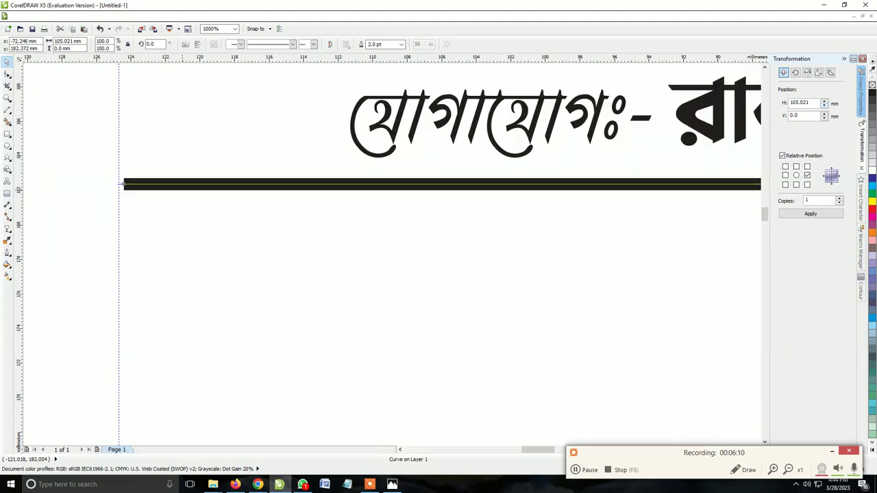
pyautogui.scroll(-3, 260, 192)
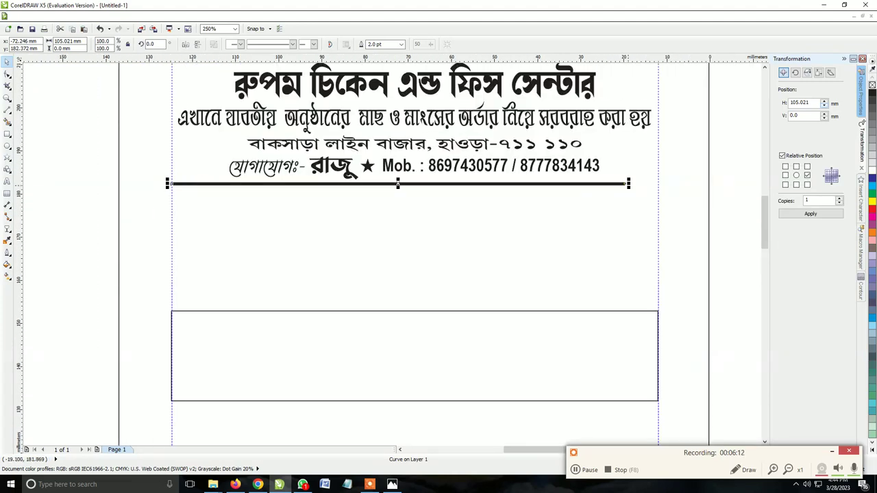
pyautogui.moveTo(628, 184); pyautogui.dragTo(658, 184)
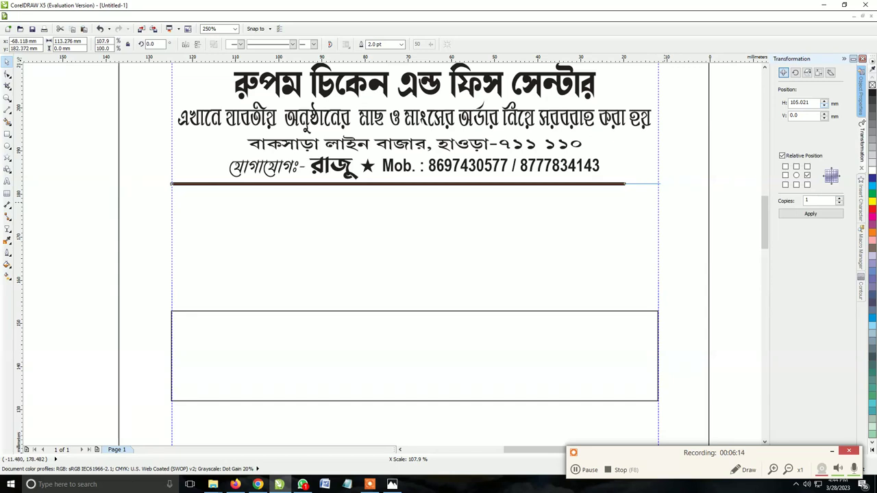
pyautogui.scroll(1, 420, 194)
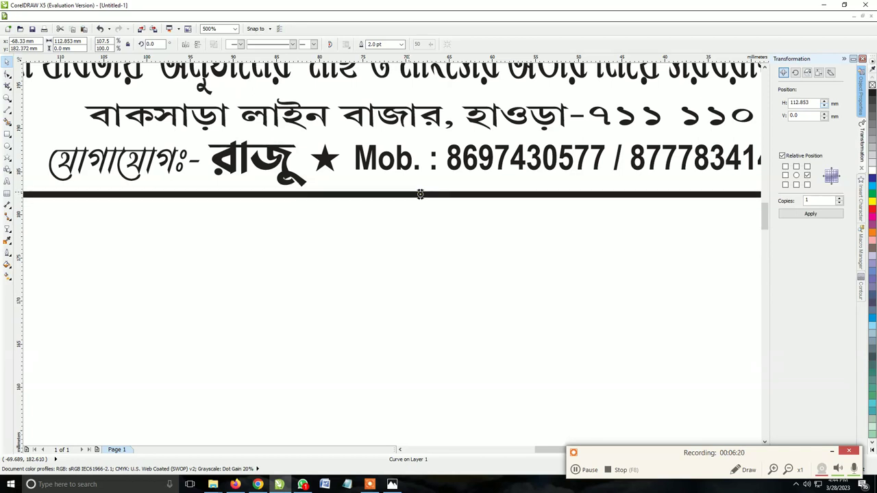
# Step: Add a 1.0 pt copy just beneath the thick line to form a double rule
pyautogui.moveTo(419, 194); pyautogui.dragTo(420, 220)
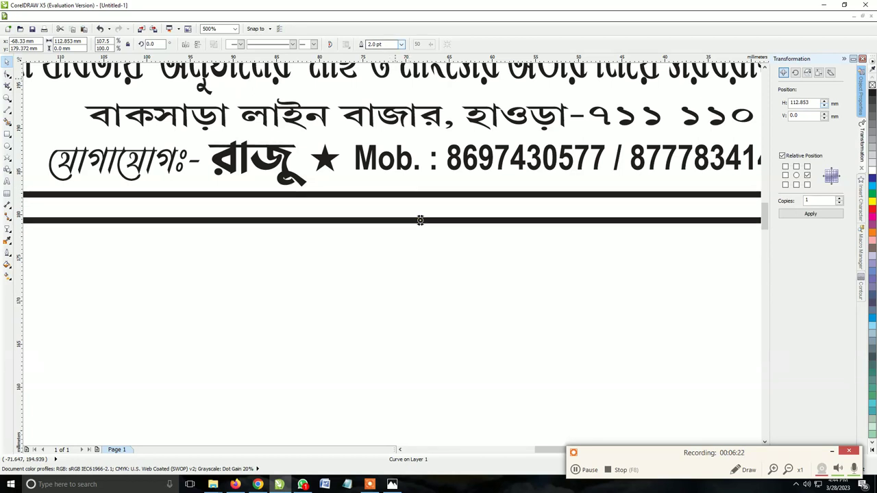
pyautogui.click(402, 44)
pyautogui.write('1')
pyautogui.press('Return')
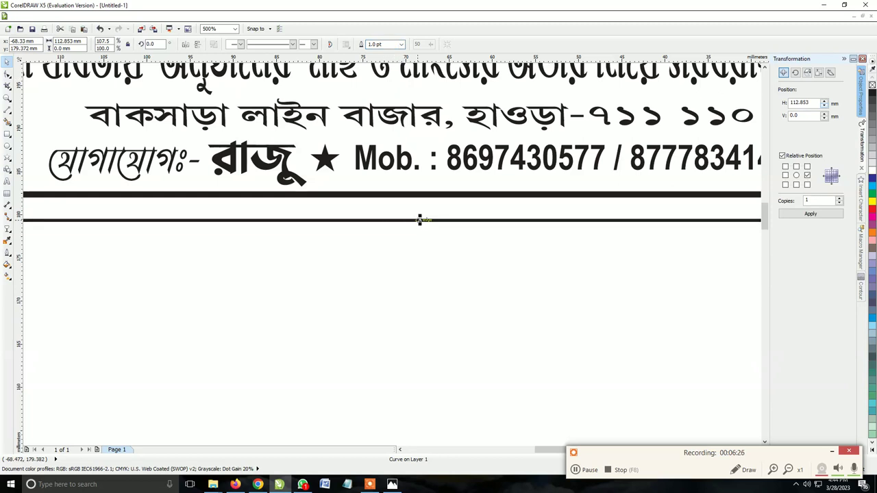
pyautogui.moveTo(419, 220); pyautogui.dragTo(418, 204)
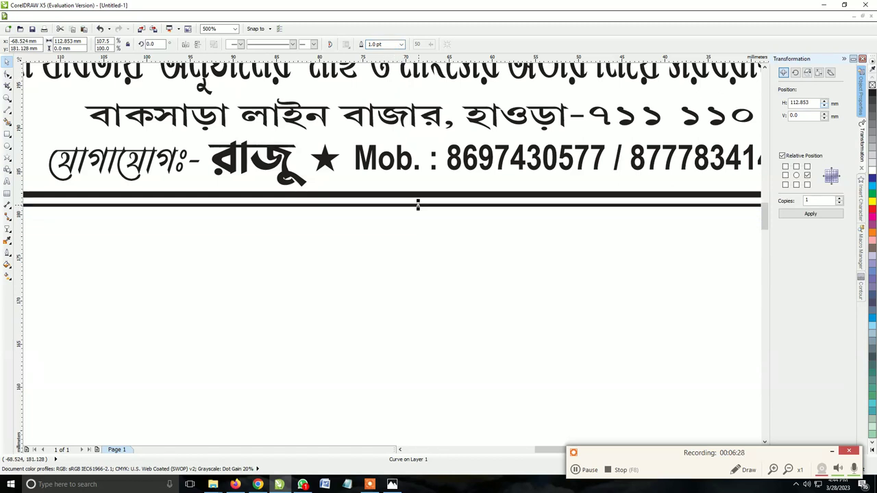
pyautogui.scroll(-2, 417, 204)
pyautogui.scroll(-3, 417, 204)
pyautogui.press('Escape')
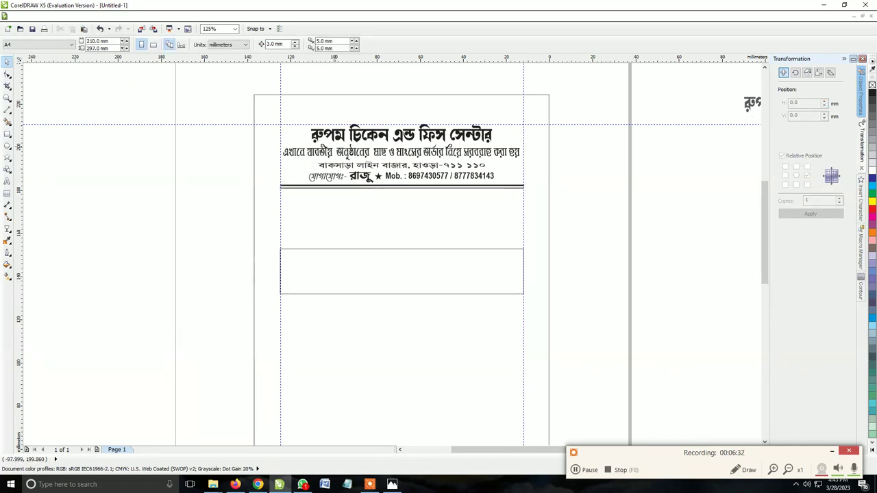
# Step: Delete the leftover Bengali text object, glance at the visiting-card screenshot, and show the desktop
pyautogui.scroll(-2, 450, 148)
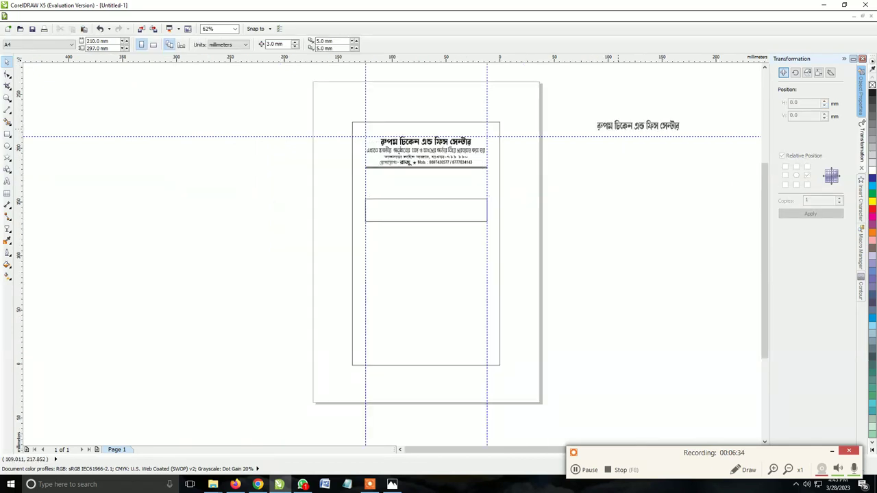
pyautogui.click(618, 127)
pyautogui.press('Delete')
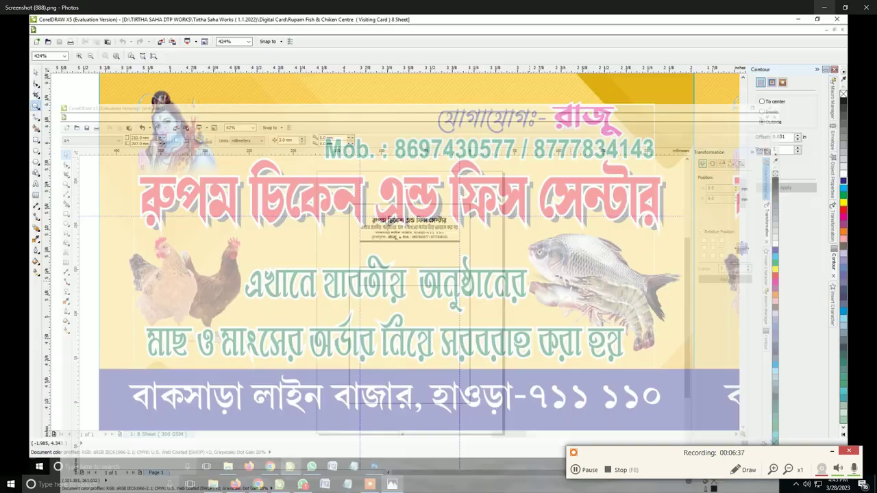
pyautogui.click(824, 5)
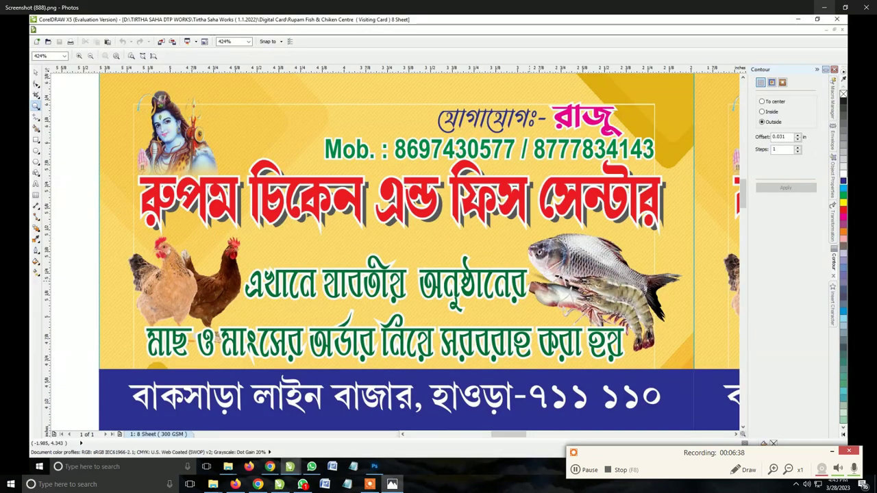
pyautogui.click(824, 7)
pyautogui.press('super+d')
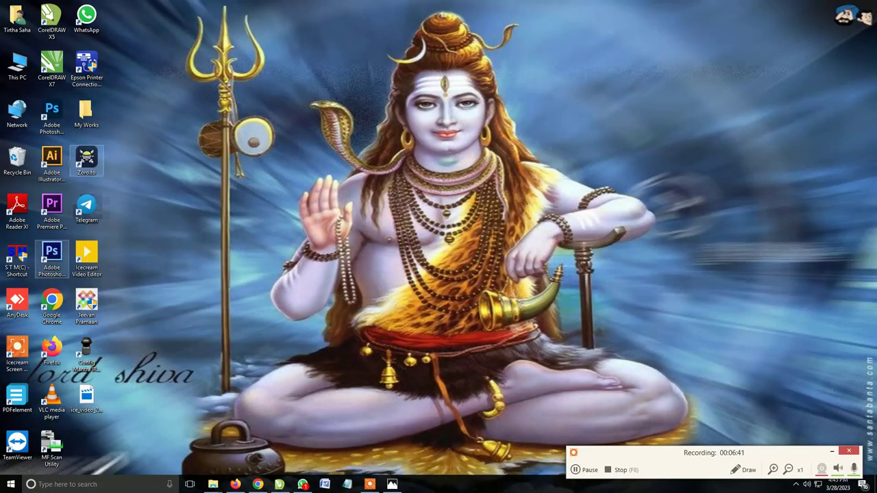
# Step: Run the S T M(C) Bengali typing tool as administrator and set its layout to Bangla Normal Style
pyautogui.rightClick(25, 254)
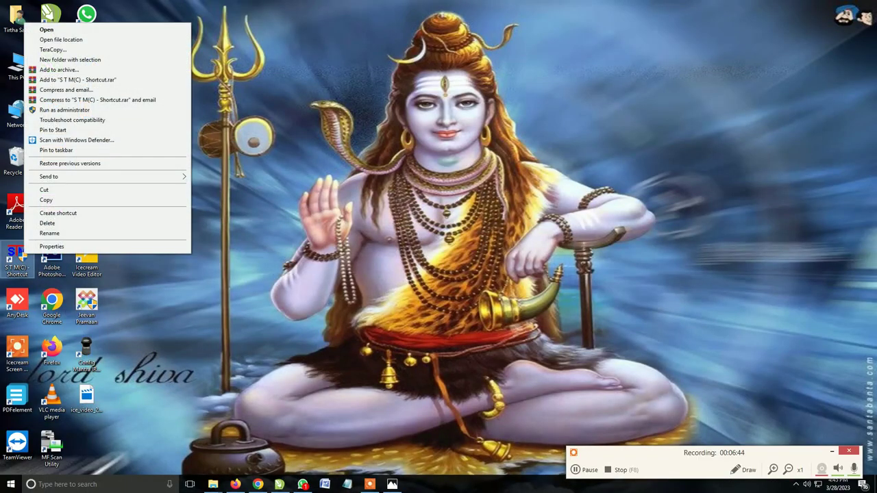
pyautogui.click(89, 111)
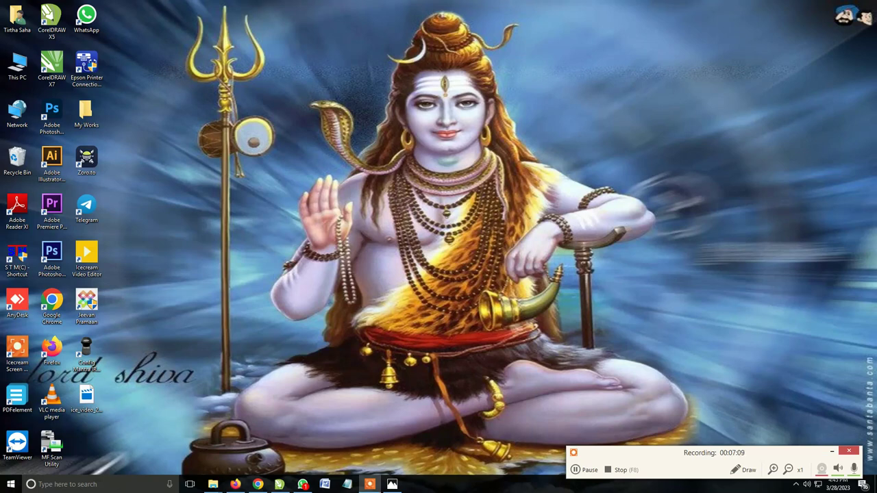
pyautogui.click(795, 484)
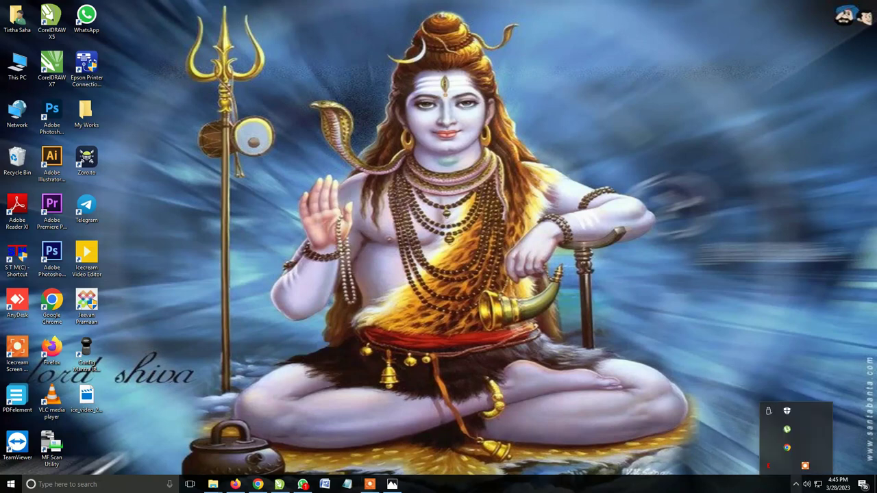
pyautogui.rightClick(786, 466)
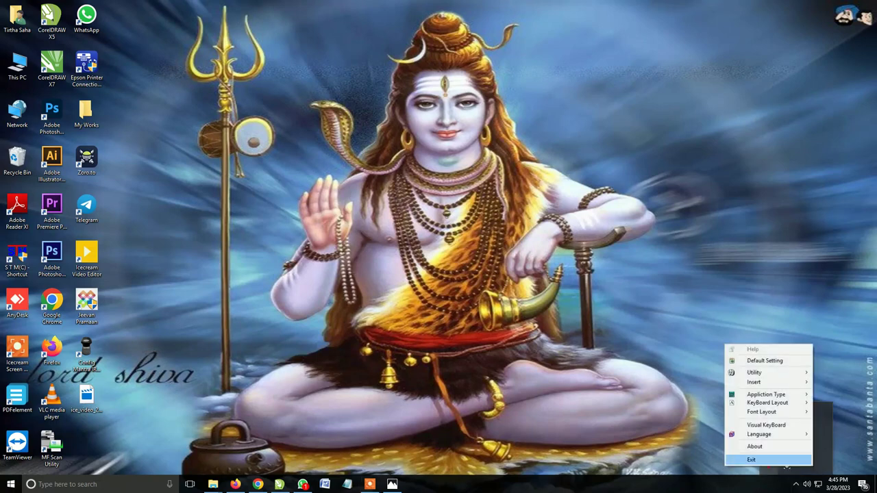
pyautogui.moveTo(762, 411)
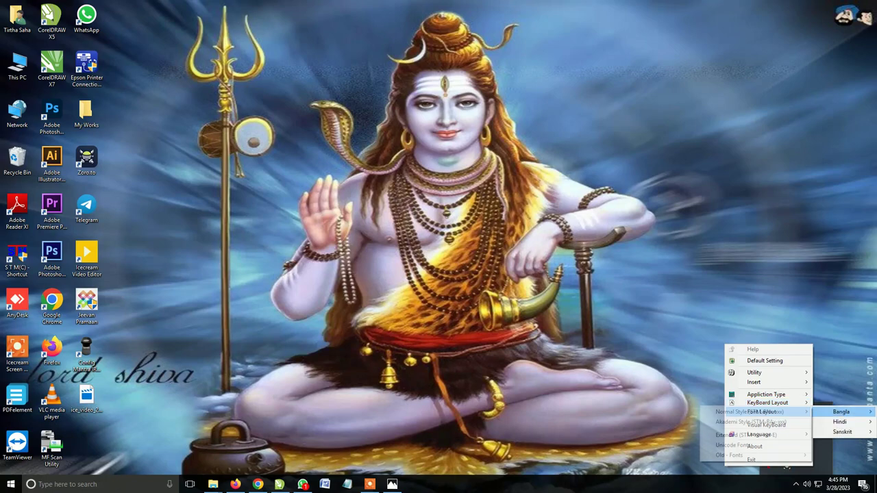
pyautogui.click(746, 412)
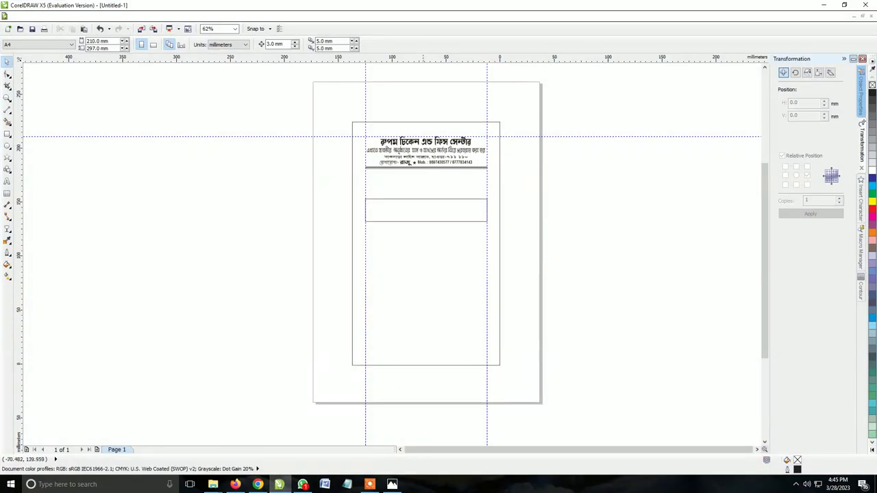
# Step: Start a new text block below the double rule in the STM-BNT-Indra font
pyautogui.scroll(2, 430, 163)
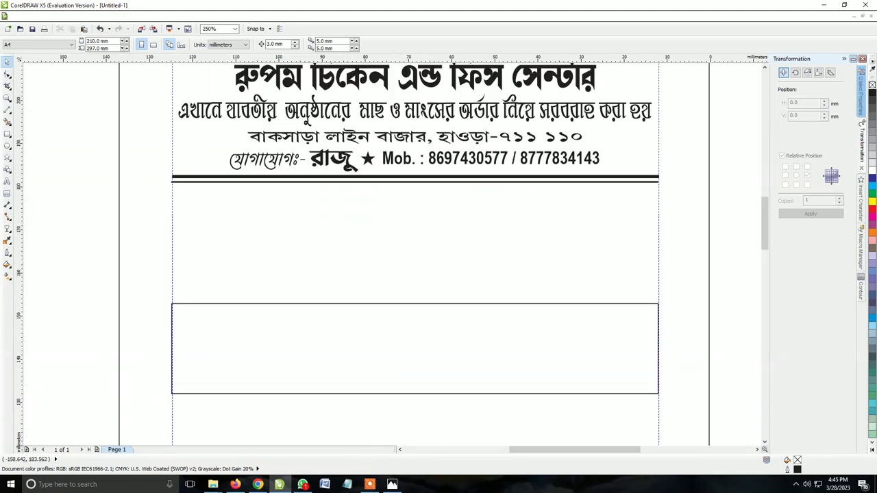
pyautogui.click(346, 134)
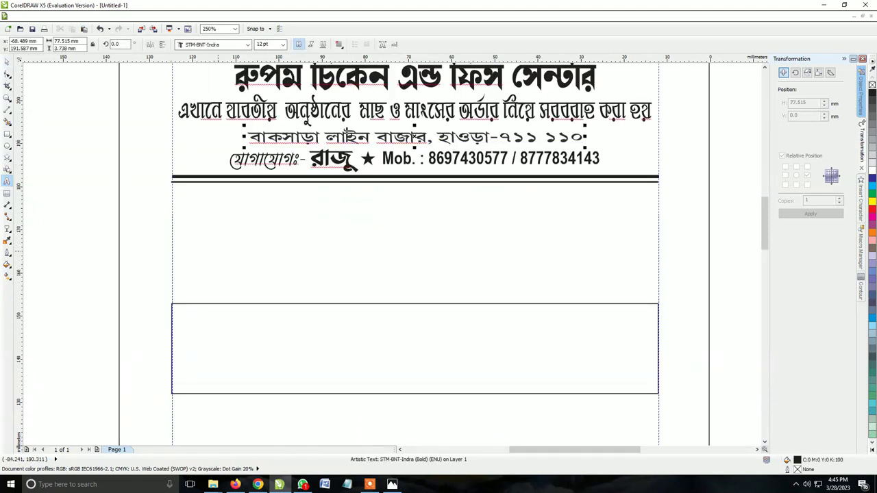
pyautogui.press('Escape')
pyautogui.click(241, 222)
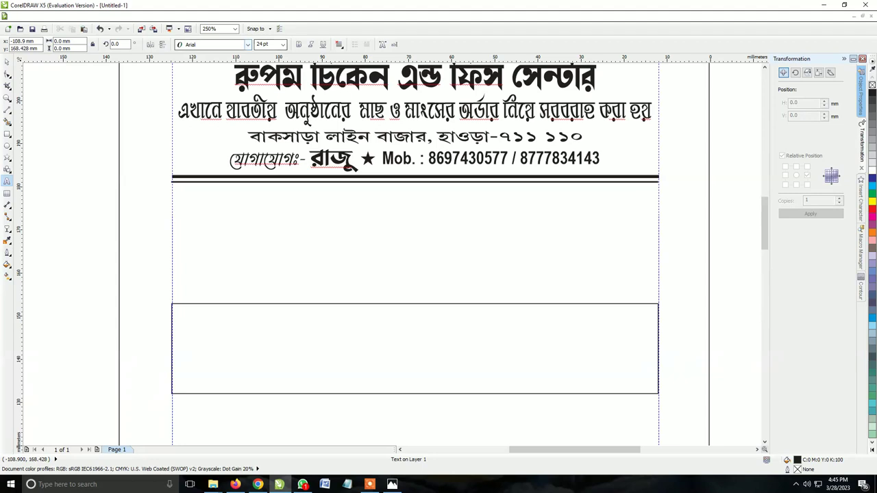
pyautogui.click(247, 44)
pyautogui.click(383, 63)
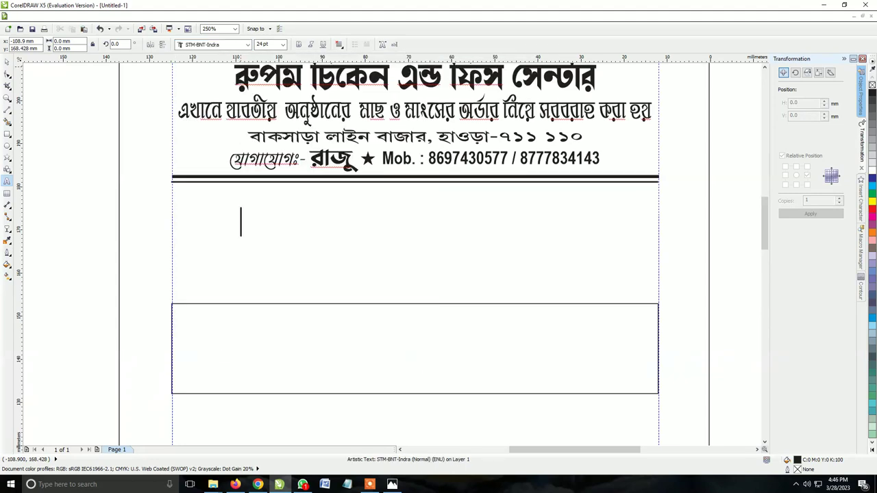
# Step: Replace the garbled text with the labels নাম ঃ and ঠিকানা ঃ on separate lines
pyautogui.write('ডত্রত্ব')
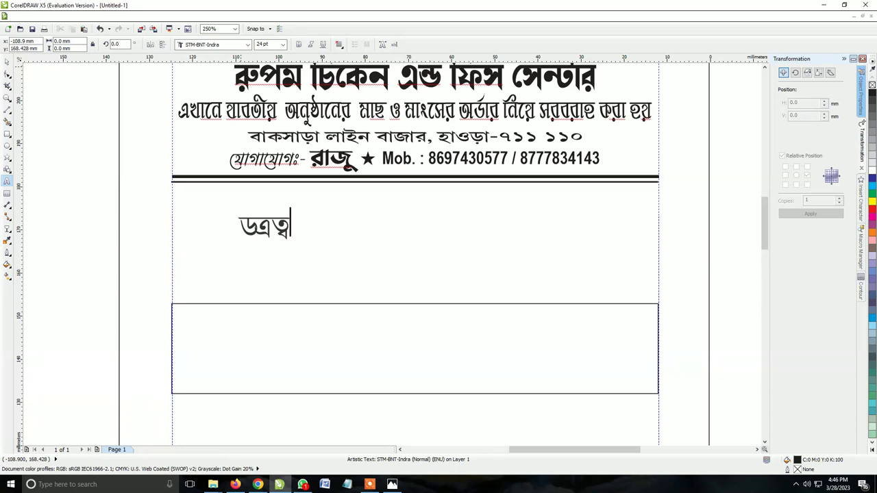
pyautogui.hotkey('ctrl', 'a')
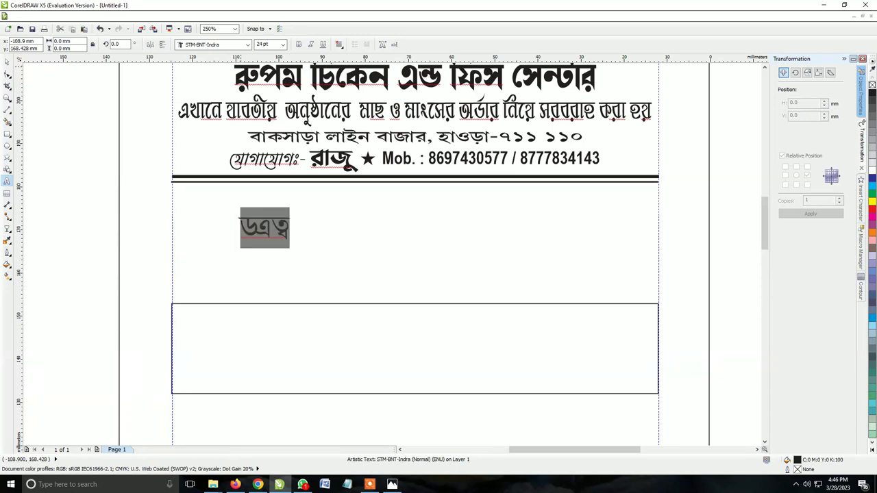
pyautogui.write('নাম ')
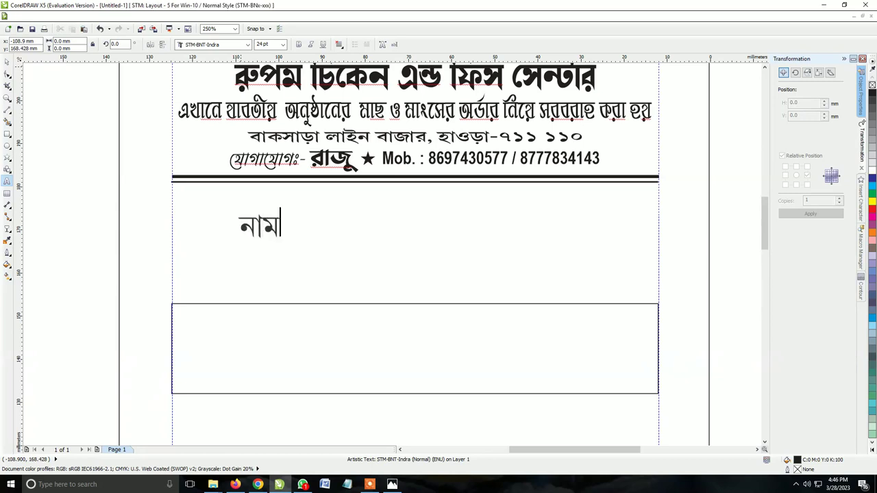
pyautogui.write('ঃ')
pyautogui.press('Return')
pyautogui.write('ি')
pyautogui.write('ঠকান')
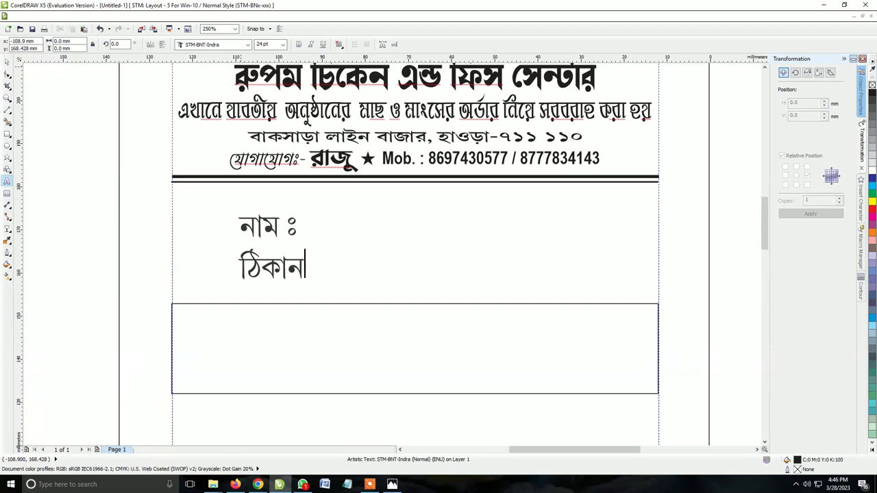
pyautogui.write('া ঃ')
pyautogui.press('Return')
# Step: Add the third label মোবাইল ঃ, fixing the misspellings along the way
pyautogui.write('ে')
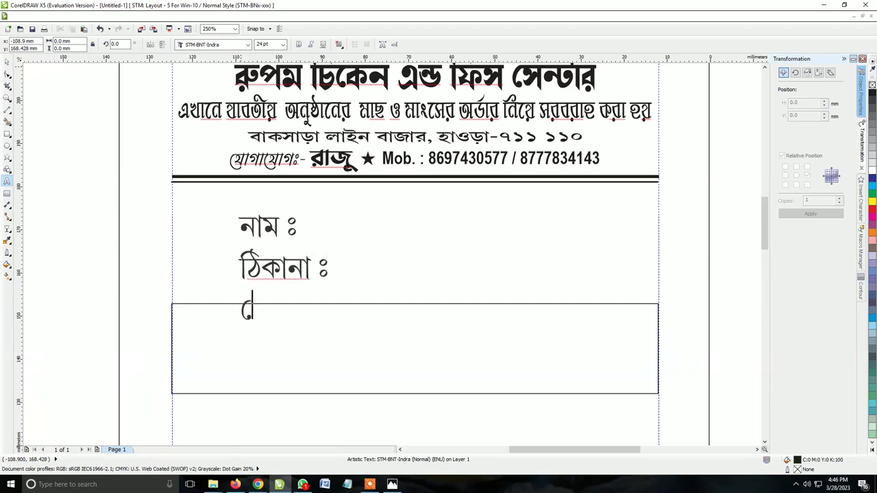
pyautogui.write('খান')
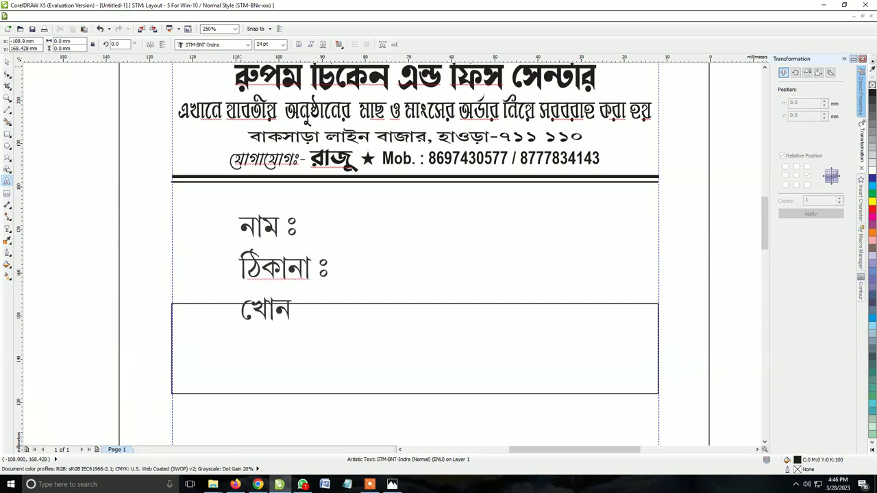
pyautogui.press('BackSpace')
pyautogui.press('BackSpace')
pyautogui.press('BackSpace')
pyautogui.write('যাগা')
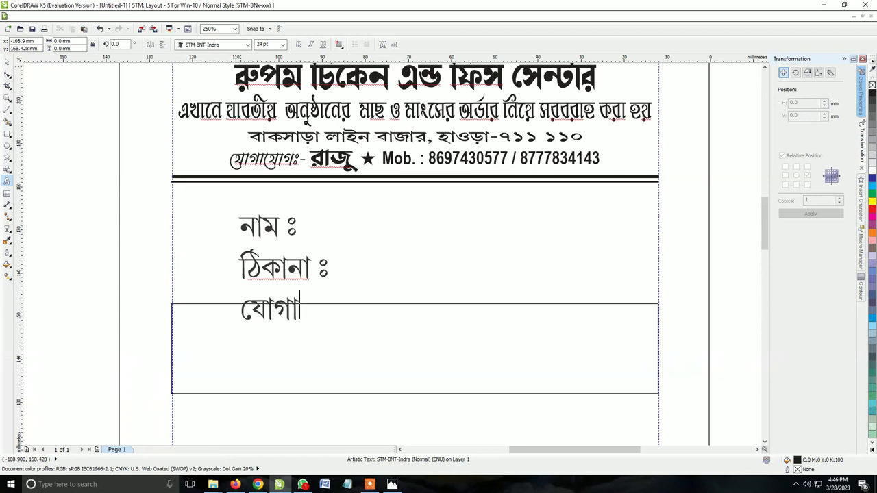
pyautogui.write('েযাগ')
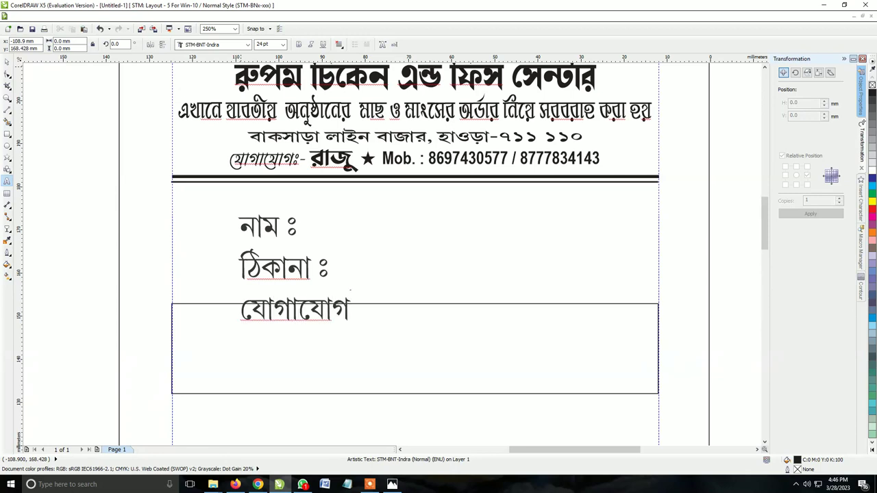
pyautogui.press('BackSpace')
pyautogui.press('BackSpace')
pyautogui.press('BackSpace')
pyautogui.press('BackSpace')
pyautogui.press('BackSpace')
pyautogui.press('BackSpace')
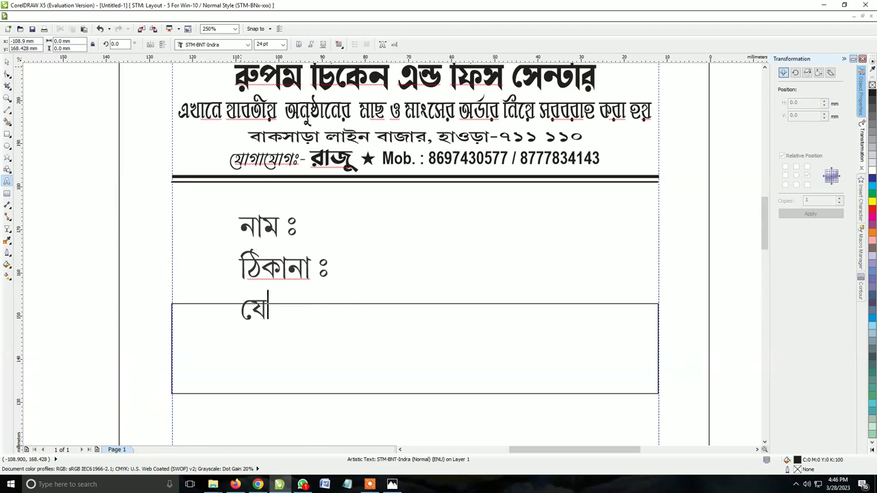
pyautogui.press('BackSpace')
pyautogui.press('BackSpace')
pyautogui.write('মা')
pyautogui.write('ভা')
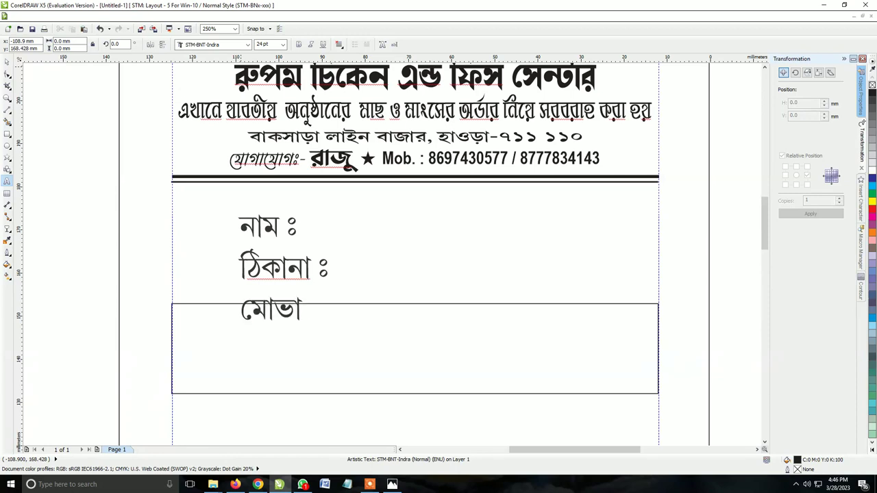
pyautogui.write('ই')
pyautogui.press('BackSpace')
pyautogui.press('BackSpace')
pyautogui.press('BackSpace')
pyautogui.write('বাইল ')
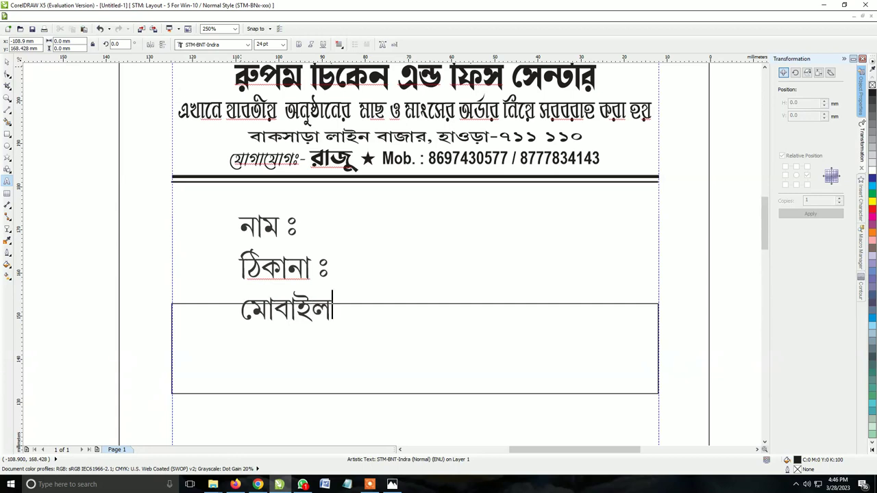
pyautogui.write('ঃ')
pyautogui.hotkey('ctrl', 'space')
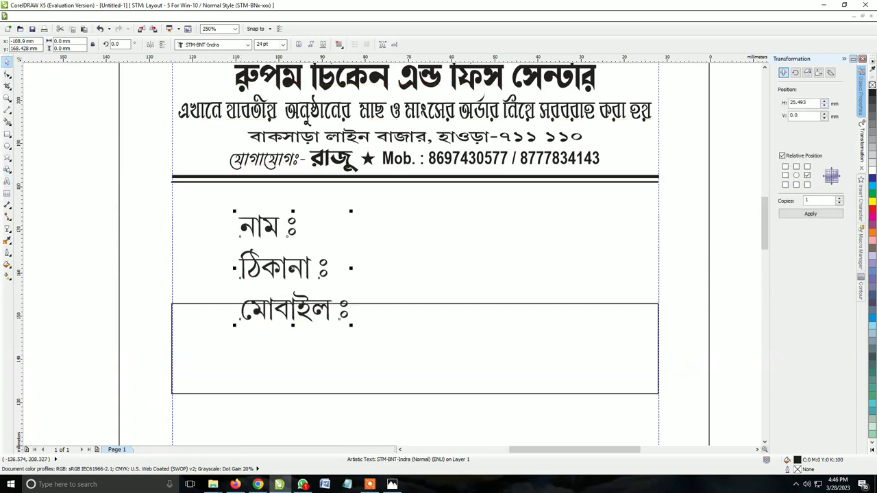
# Step: Preview several Bengali fonts on the labels and apply STM-BNT-Kusum
pyautogui.click(247, 45)
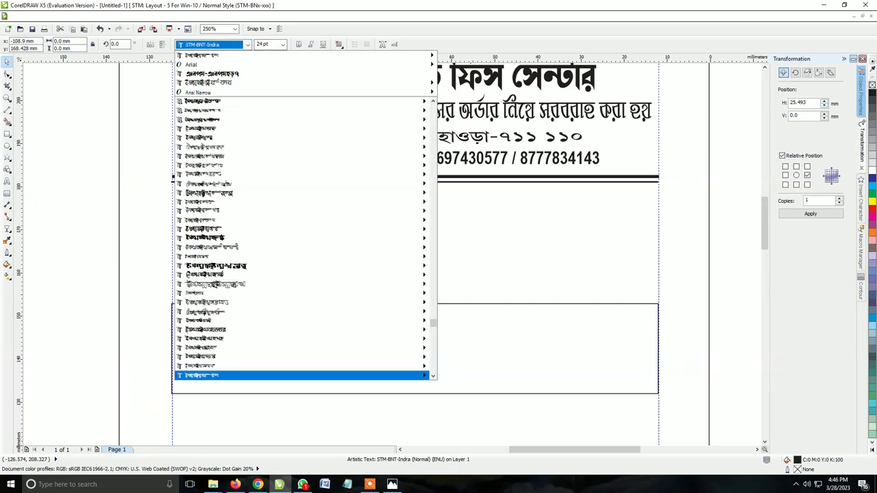
pyautogui.press('Down')
pyautogui.press('Down')
pyautogui.press('Down')
pyautogui.press('Down')
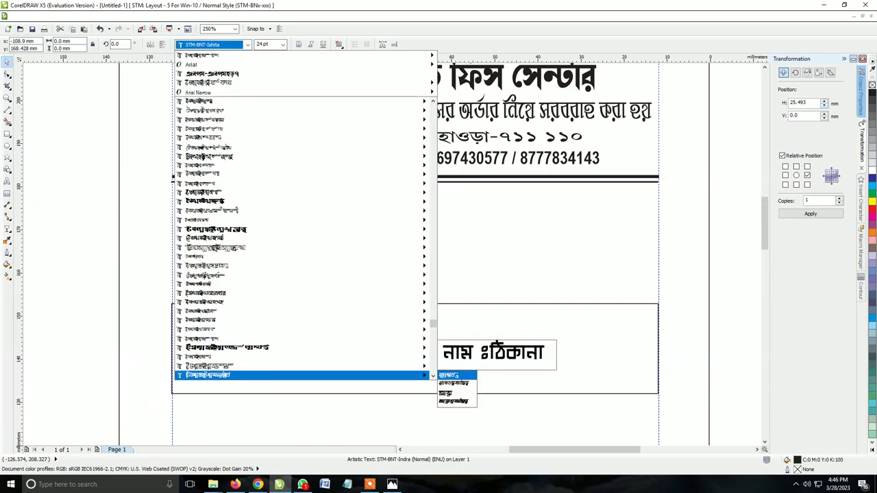
pyautogui.press('Down')
pyautogui.press('Down')
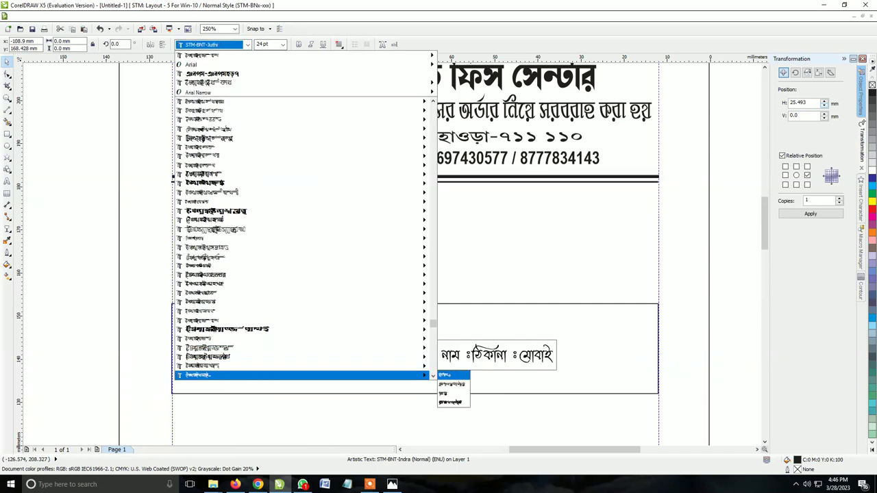
pyautogui.press('Return')
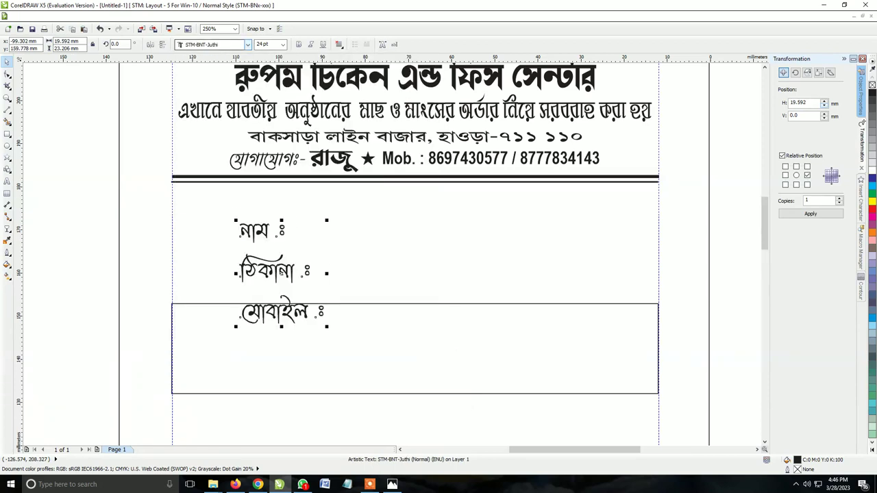
pyautogui.click(248, 44)
pyautogui.press('Down')
pyautogui.press('Down')
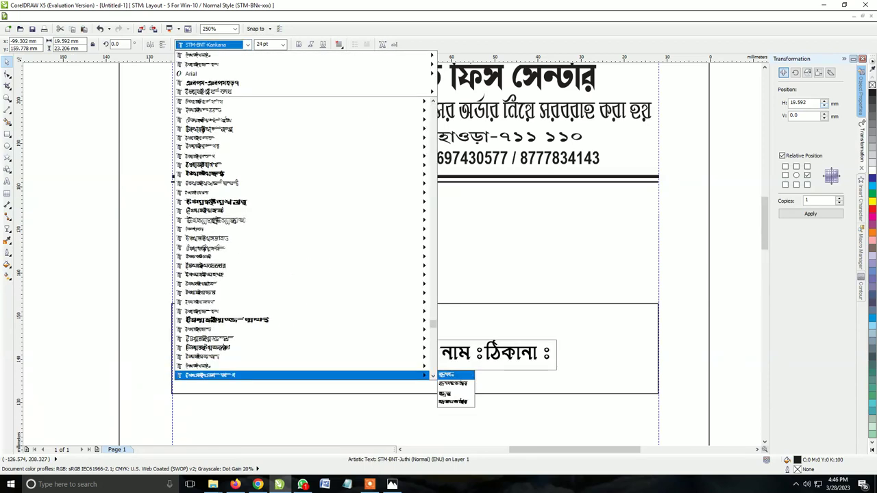
pyautogui.press('Down')
pyautogui.press('Down')
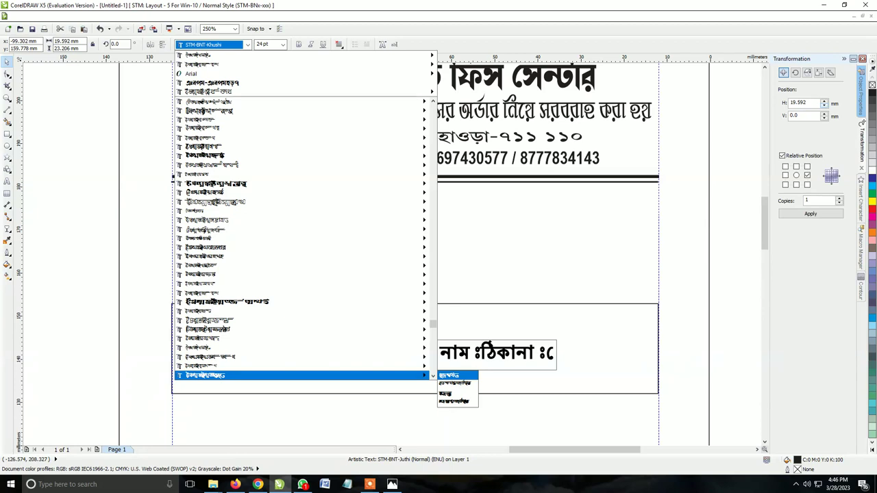
pyautogui.press('Down')
pyautogui.press('Down')
pyautogui.press('Down')
pyautogui.press('Down')
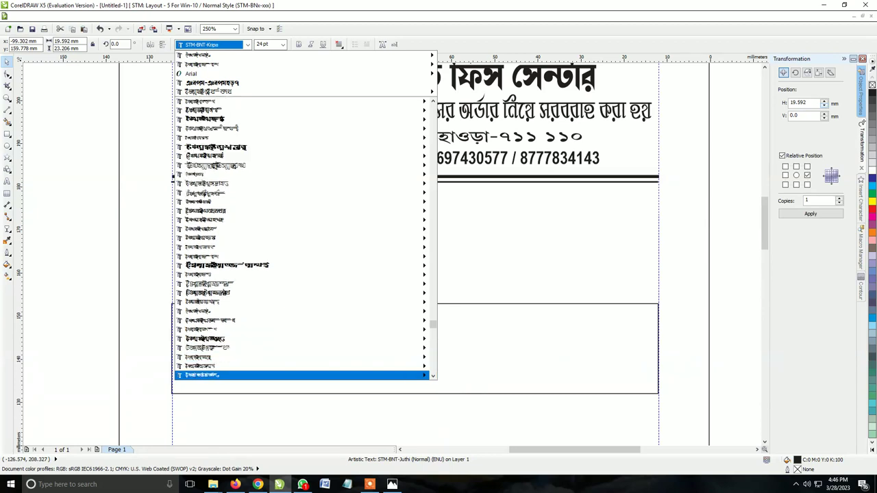
pyautogui.press('Down')
pyautogui.press('Down')
pyautogui.press('Up')
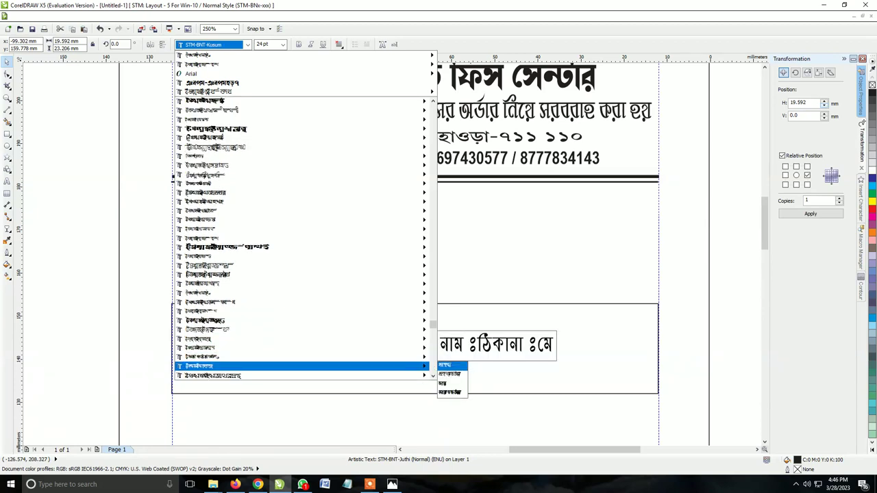
pyautogui.press('Return')
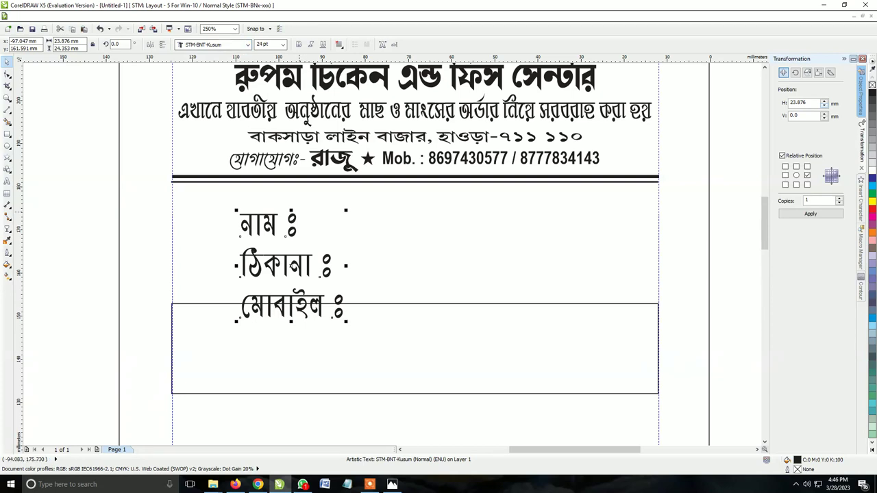
# Step: Move the label block up-left under the rule and set it to 14 pt
pyautogui.moveTo(297, 216); pyautogui.dragTo(261, 199)
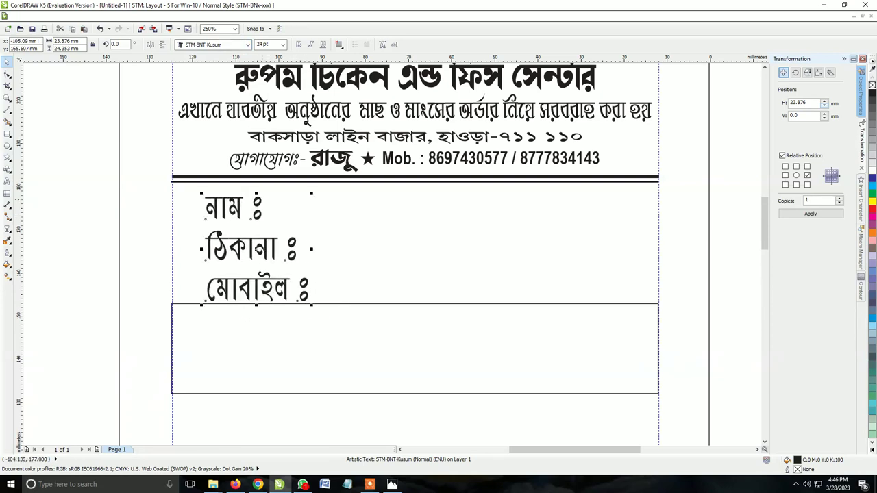
pyautogui.click(282, 44)
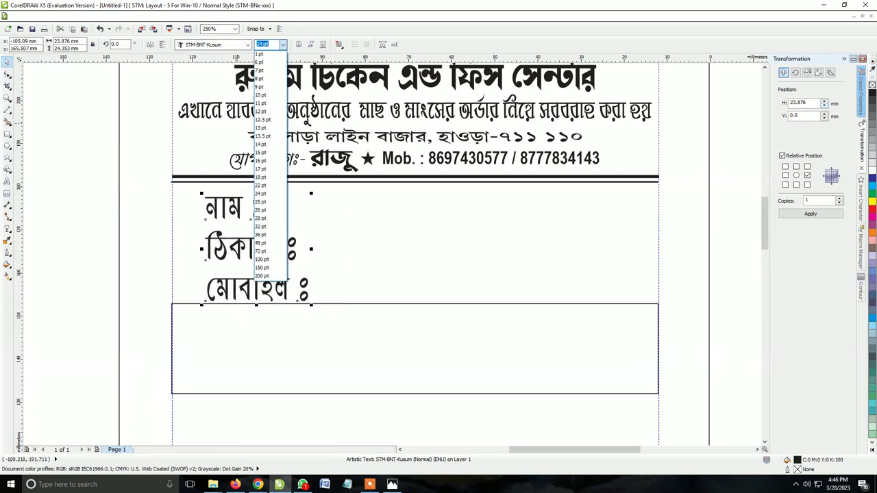
pyautogui.press('Escape')
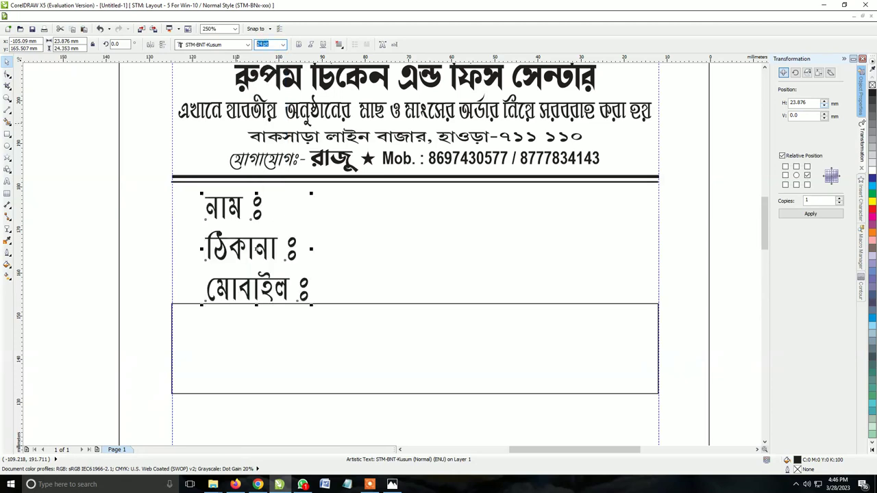
pyautogui.write('14')
pyautogui.press('Return')
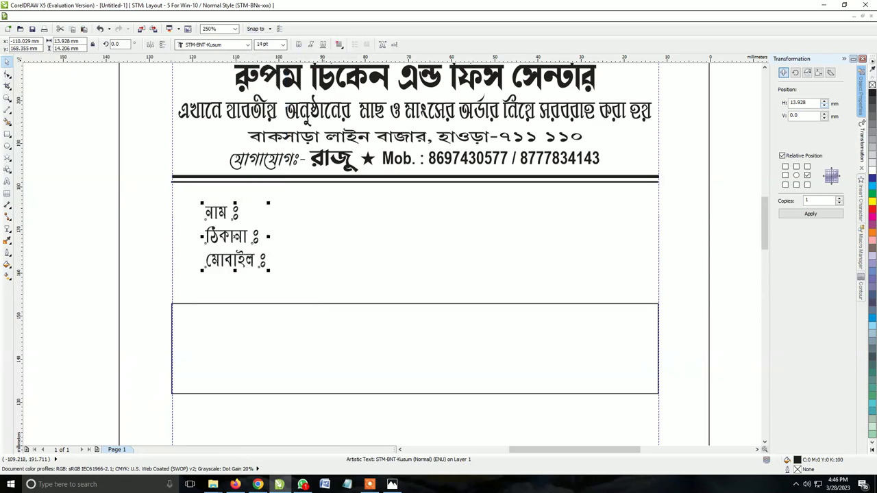
# Step: Move the labels to the left margin and snap both rule bars' right ends to the guideline
pyautogui.moveTo(224, 237); pyautogui.dragTo(191, 223)
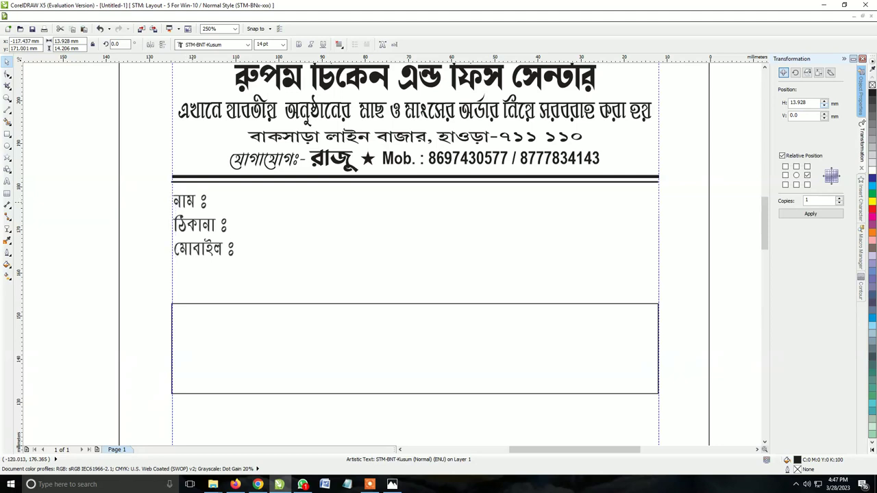
pyautogui.scroll(3, 675, 177)
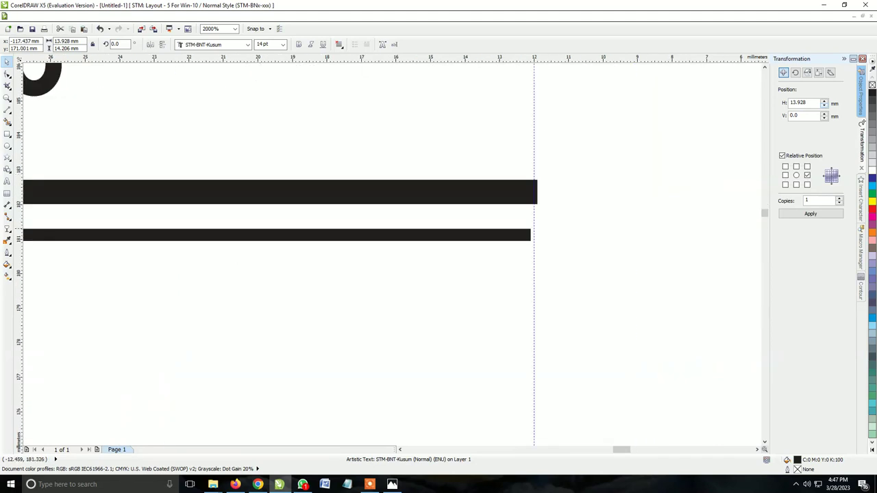
pyautogui.scroll(1, 534, 198)
pyautogui.click(537, 182)
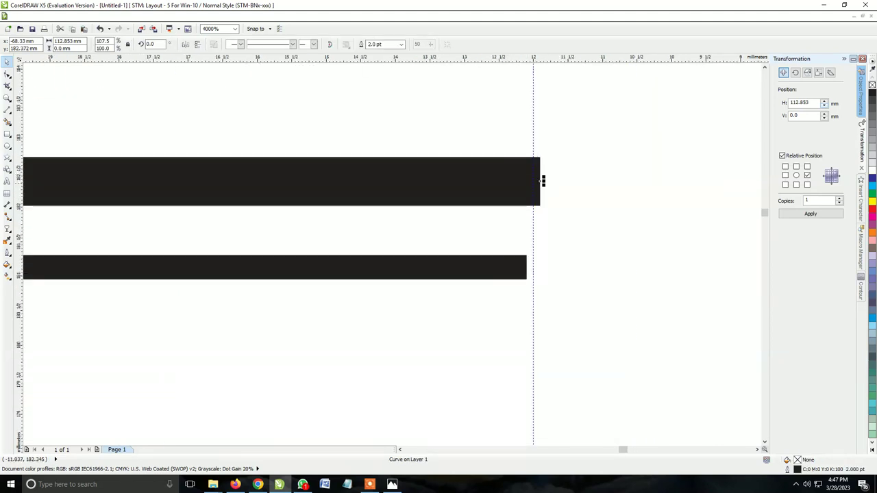
pyautogui.moveTo(543, 180); pyautogui.dragTo(536, 180)
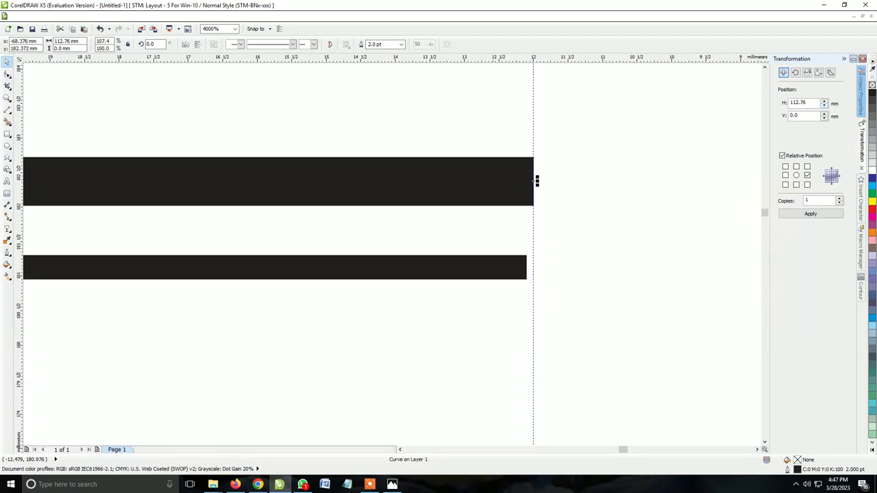
pyautogui.moveTo(529, 267); pyautogui.dragTo(530, 267)
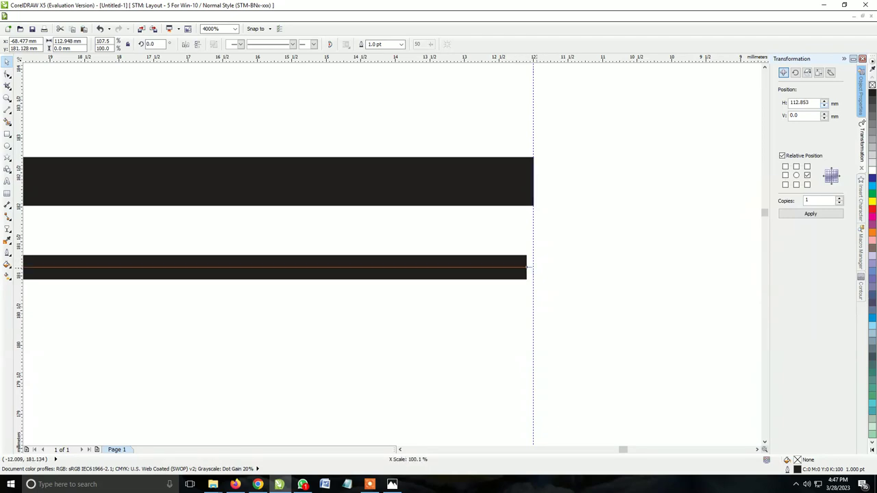
# Step: Align the left ends of both rule bars with the left margin guideline
pyautogui.scroll(-2, 650, 267)
pyautogui.scroll(-2, 651, 267)
pyautogui.scroll(-1, 650, 267)
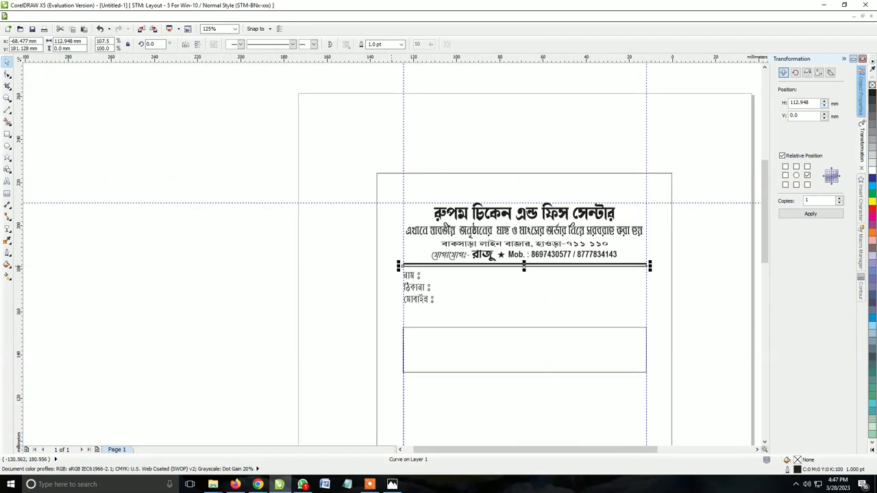
pyautogui.scroll(4, 399, 266)
pyautogui.scroll(2, 363, 356)
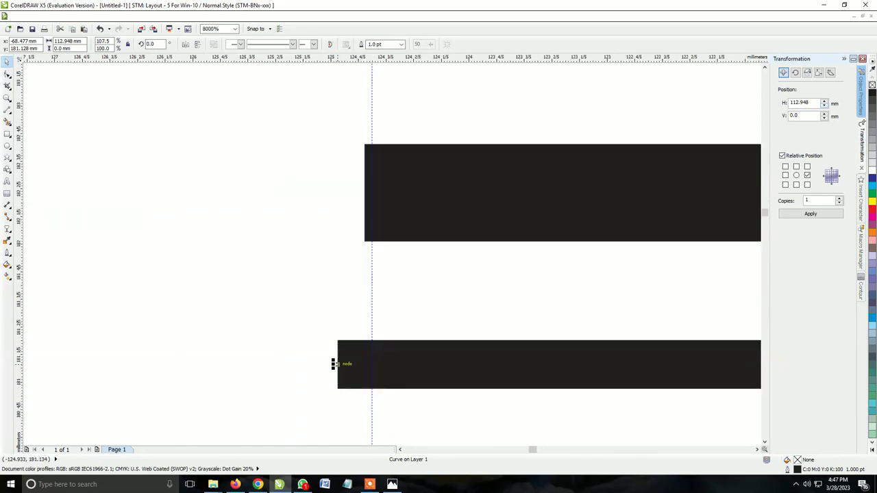
pyautogui.moveTo(333, 364); pyautogui.dragTo(372, 363)
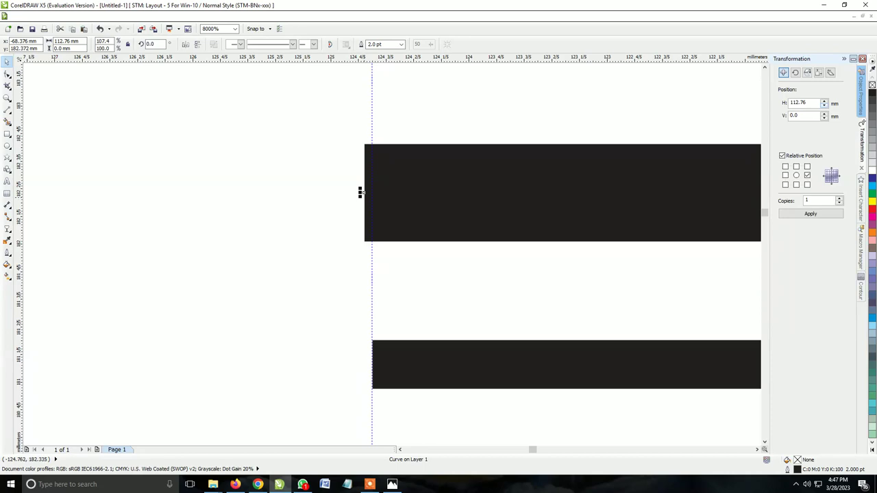
pyautogui.moveTo(360, 192); pyautogui.dragTo(363, 193)
pyautogui.hotkey('shift', 'F2')
pyautogui.press('Escape')
pyautogui.scroll(-3, 351, 286)
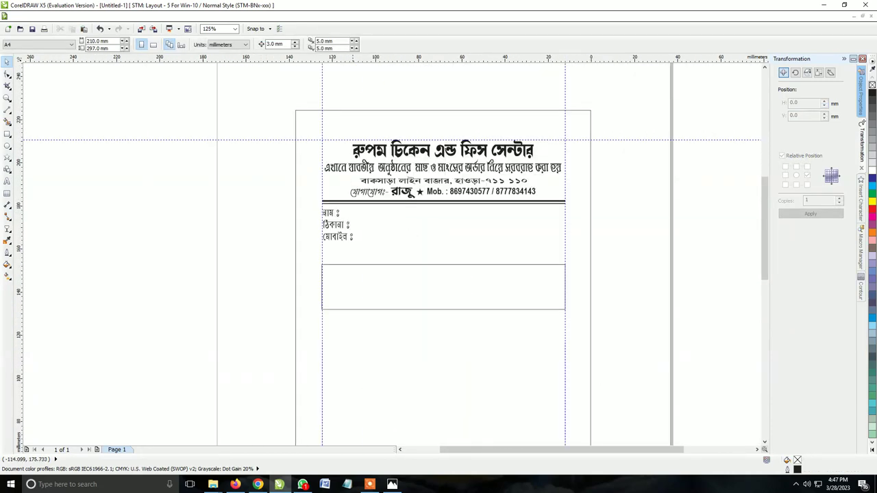
pyautogui.scroll(4, 352, 285)
# Step: Increase the line spacing between the three label lines
pyautogui.click(291, 227)
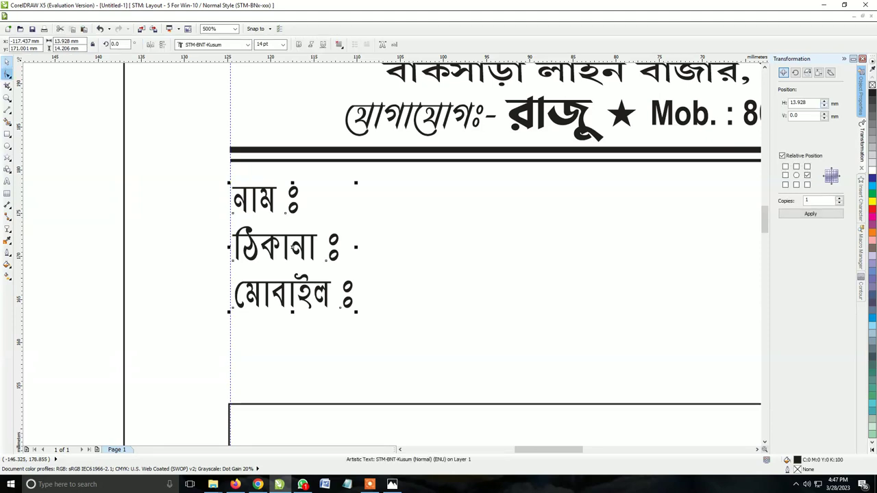
pyautogui.click(8, 73)
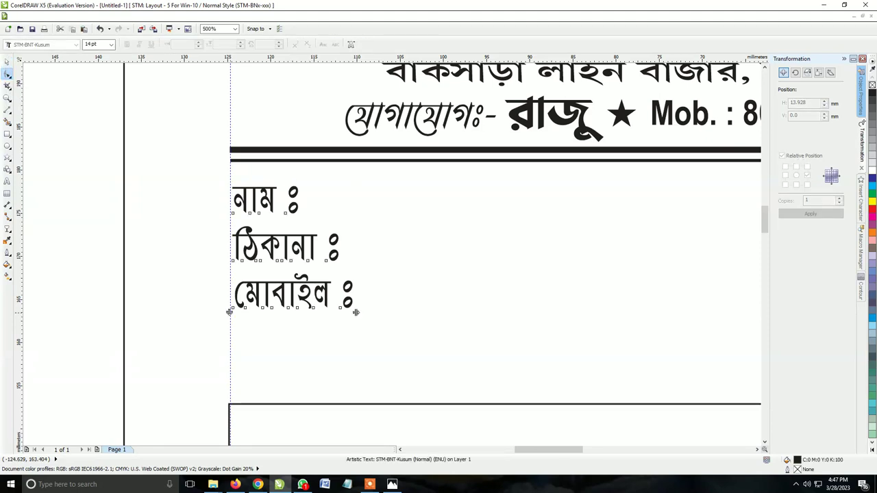
pyautogui.moveTo(230, 312); pyautogui.dragTo(230, 329)
pyautogui.scroll(-3, 347, 319)
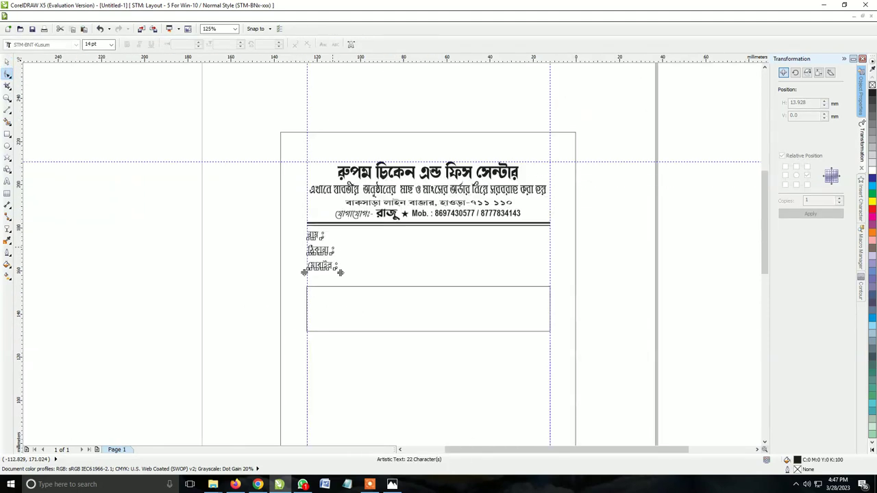
# Step: Set the label text to 13 pt
pyautogui.click(8, 62)
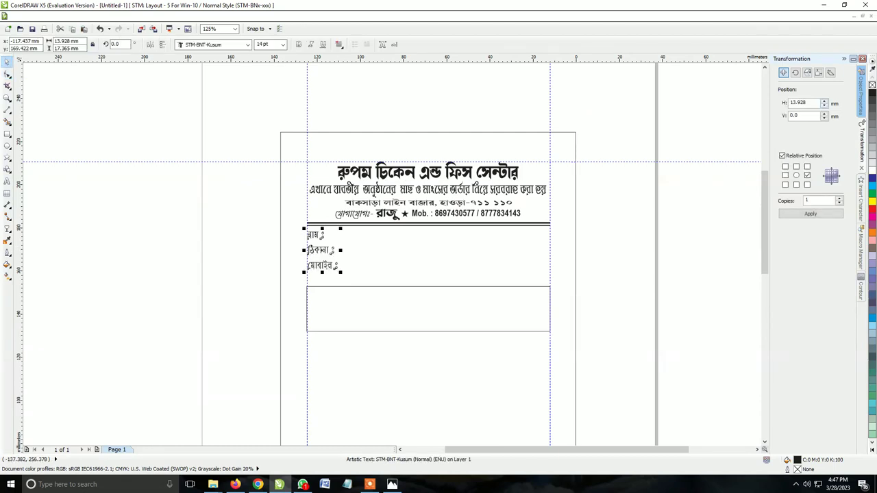
pyautogui.click(264, 44)
pyautogui.write('13')
pyautogui.press('Return')
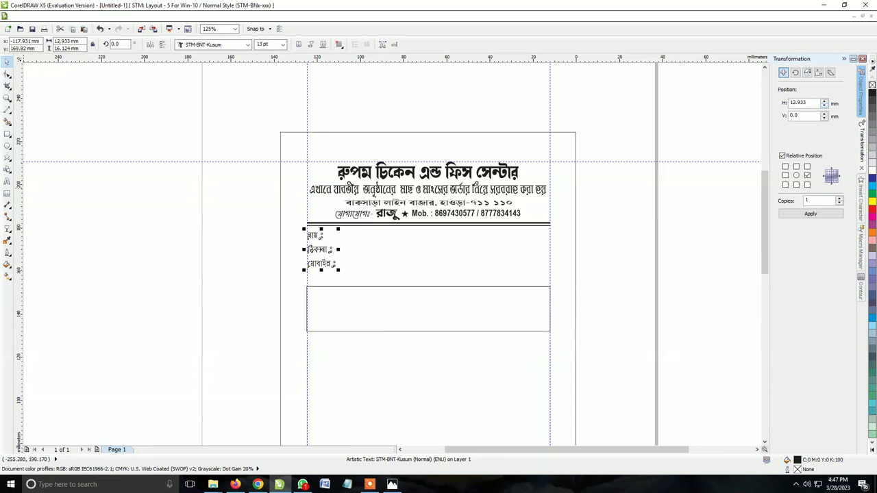
pyautogui.scroll(2, 392, 254)
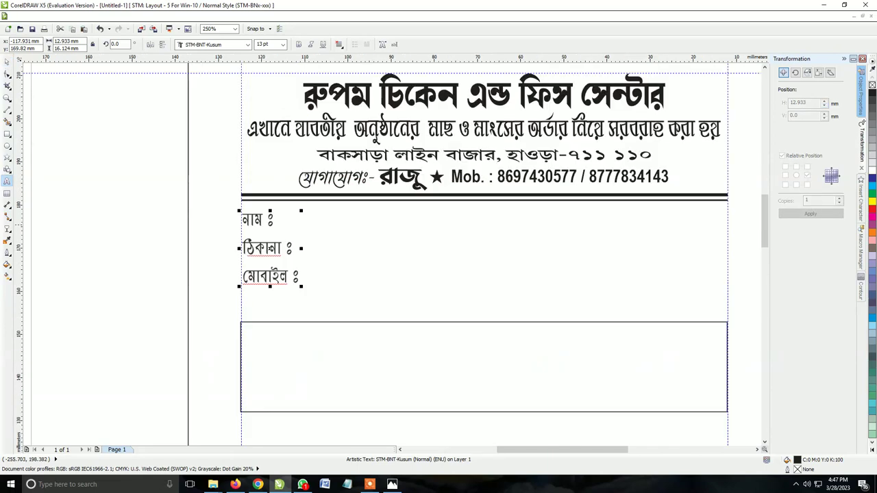
# Step: Add dotted fill-in lines after নাম, ঠিকানা and মোবাইল, plus a dotted তারিখ ঃ field
pyautogui.write('......')
pyautogui.write('........................................................')
pyautogui.write('......................')
pyautogui.press('Escape')
pyautogui.click(296, 248)
pyautogui.write('..............')
pyautogui.write('.........................................................')
pyautogui.write('.........')
pyautogui.press('Down')
pyautogui.write('.....................................')
pyautogui.write(' তারি')
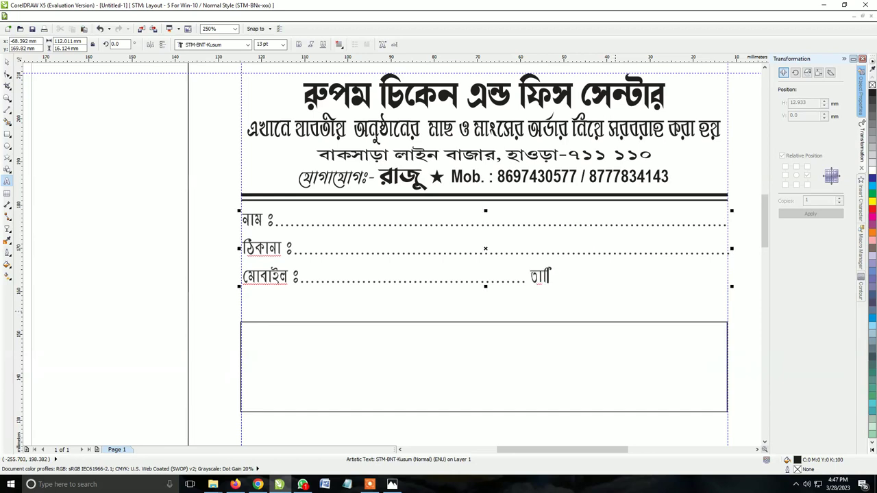
pyautogui.write('খ')
pyautogui.write(' ঃ.........')
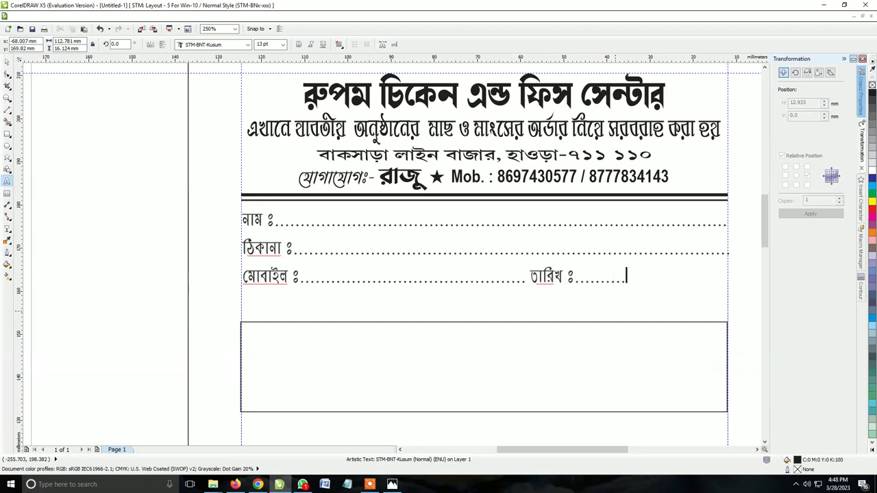
pyautogui.write('........................')
pyautogui.hotkey('ctrl', 'space')
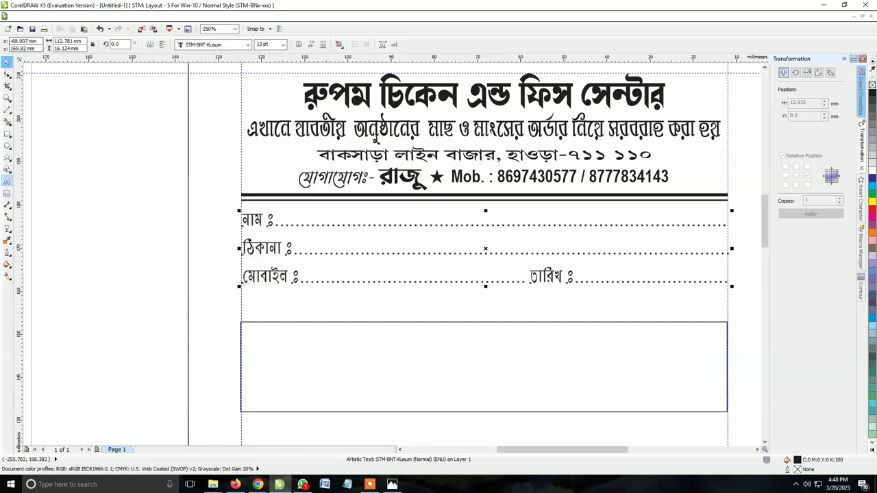
pyautogui.scroll(-5, 334, 186)
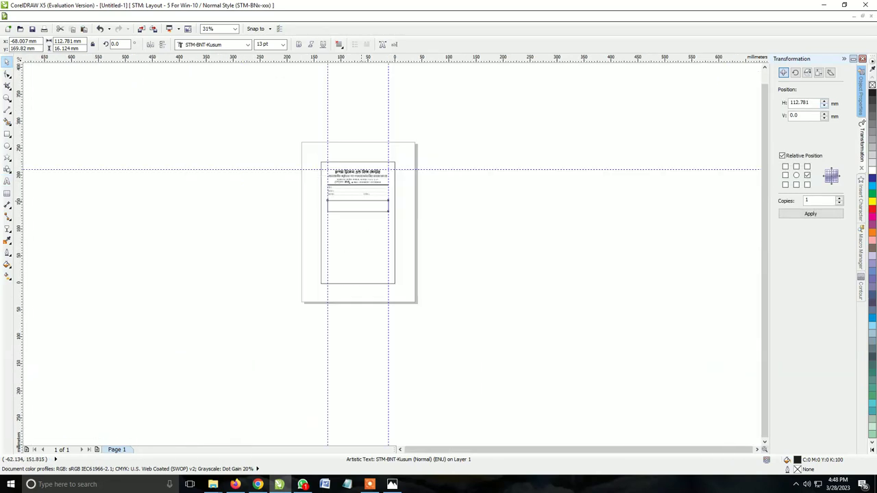
pyautogui.click(325, 202)
pyautogui.press('Escape')
pyautogui.scroll(2, 380, 218)
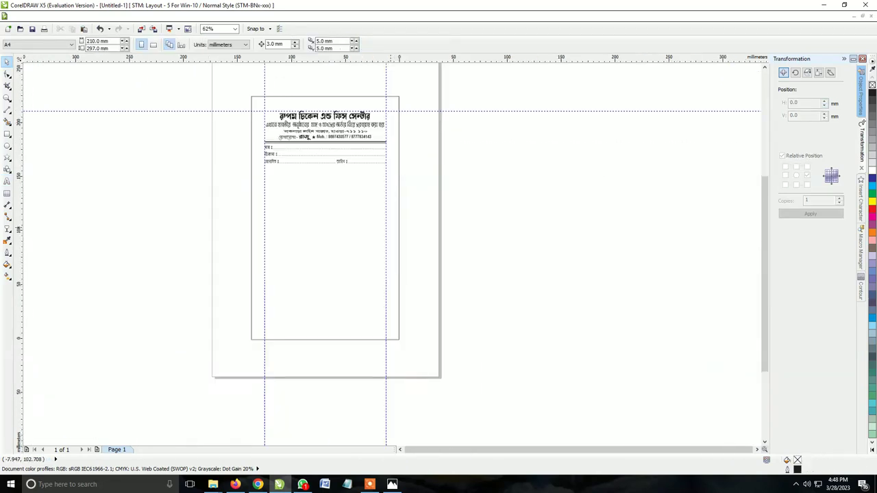
pyautogui.scroll(3, 380, 218)
pyautogui.scroll(-3, 380, 218)
pyautogui.scroll(2, 364, 190)
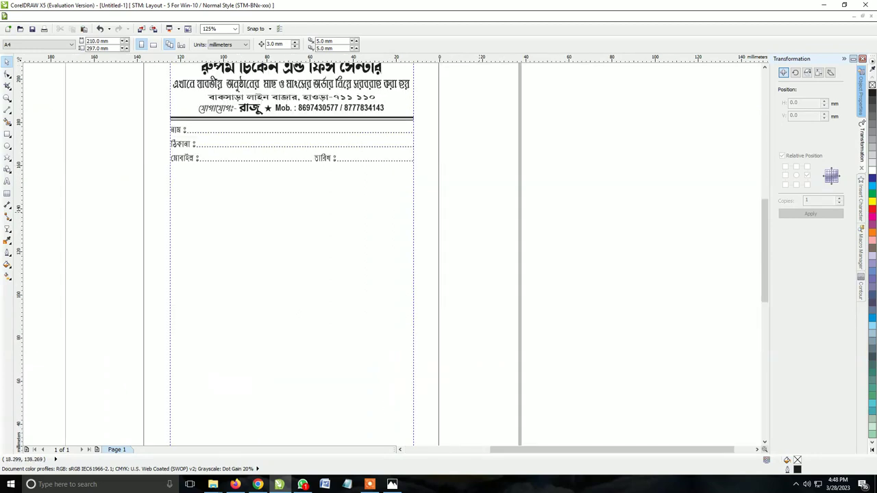
pyautogui.scroll(2, 363, 190)
pyautogui.scroll(-4, 620, 287)
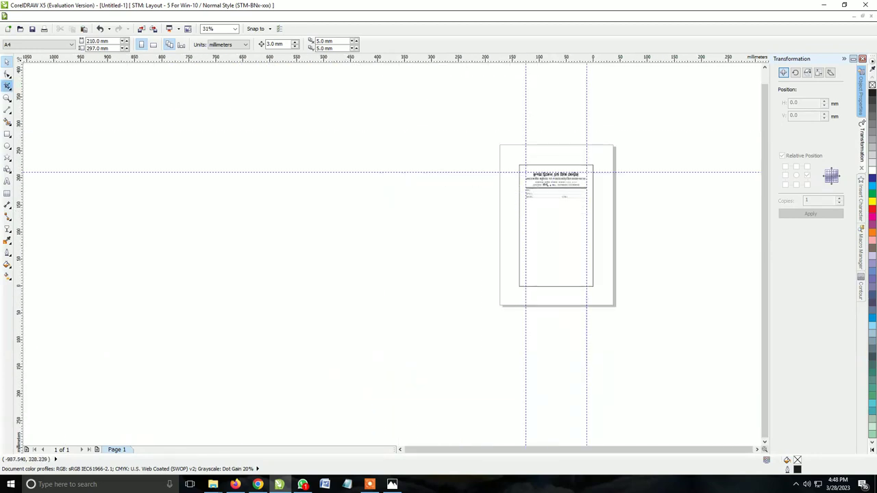
pyautogui.click(8, 97)
pyautogui.moveTo(505, 167); pyautogui.dragTo(623, 206)
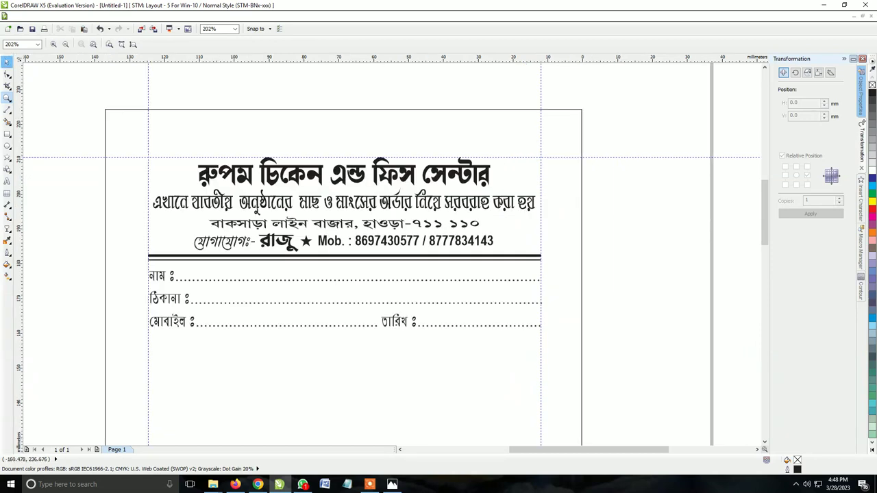
pyautogui.click(7, 62)
pyautogui.scroll(-2, 537, 189)
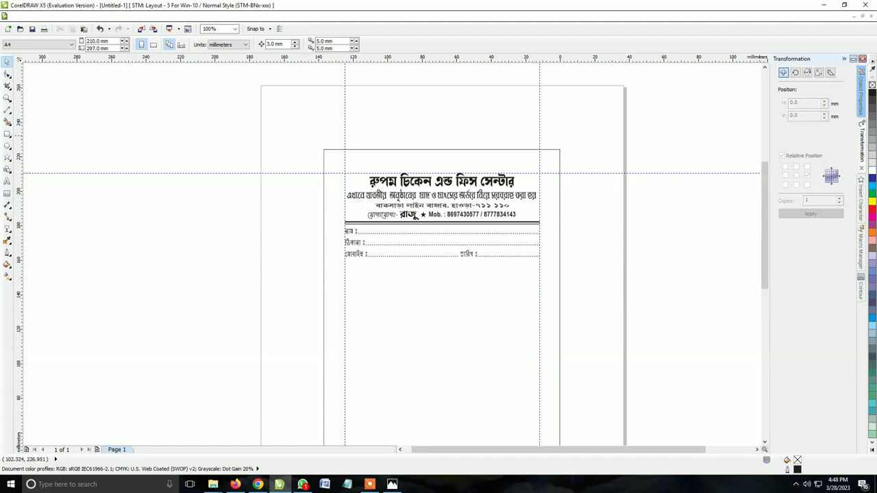
pyautogui.scroll(-2, 668, 161)
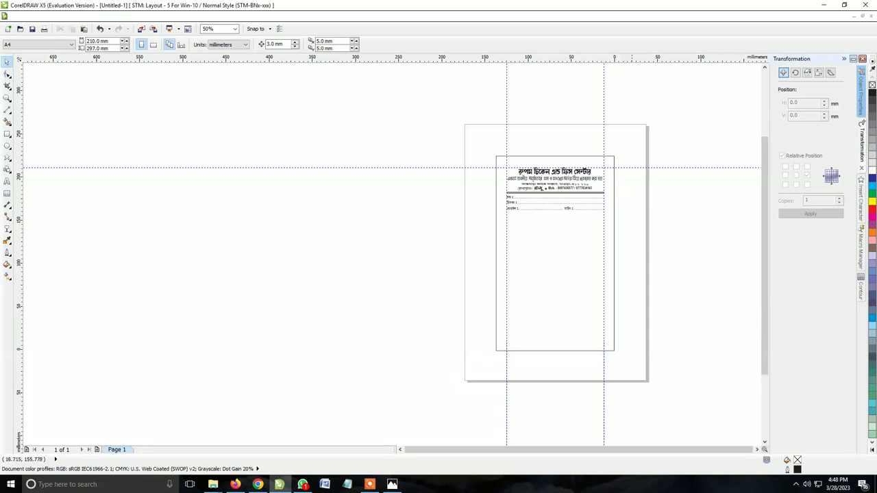